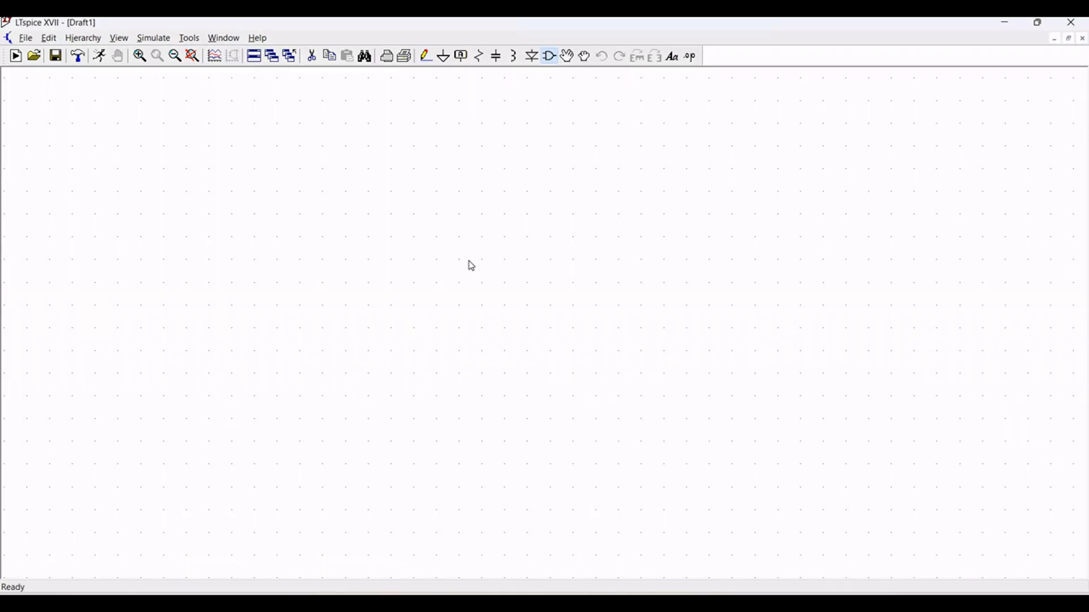
- Place the 556All dual timer symbol from the Misc component library on the blank schematic
key(F2)
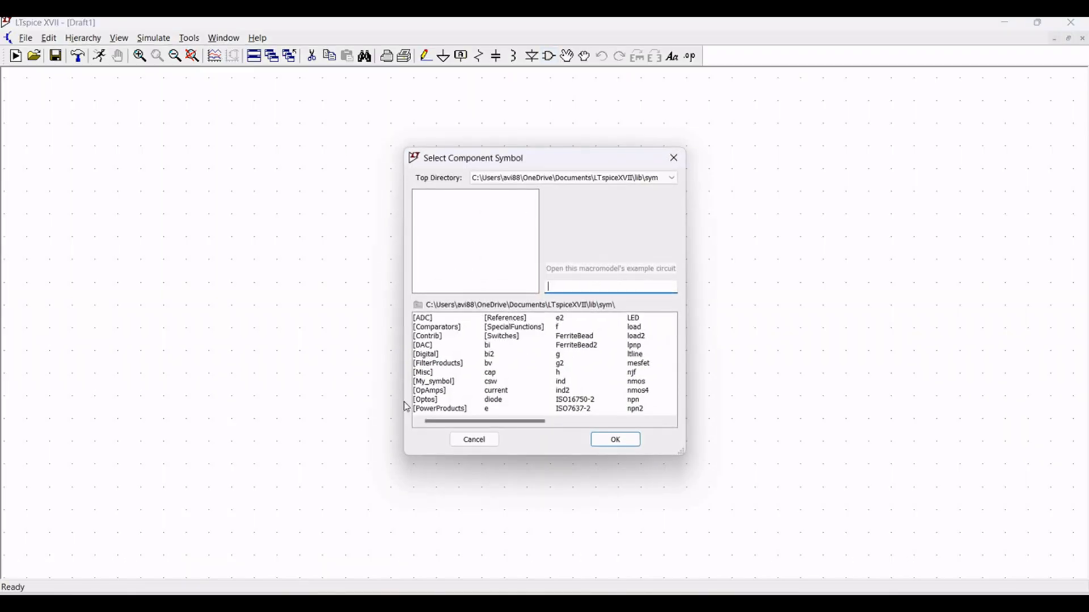
double_click(428, 374)
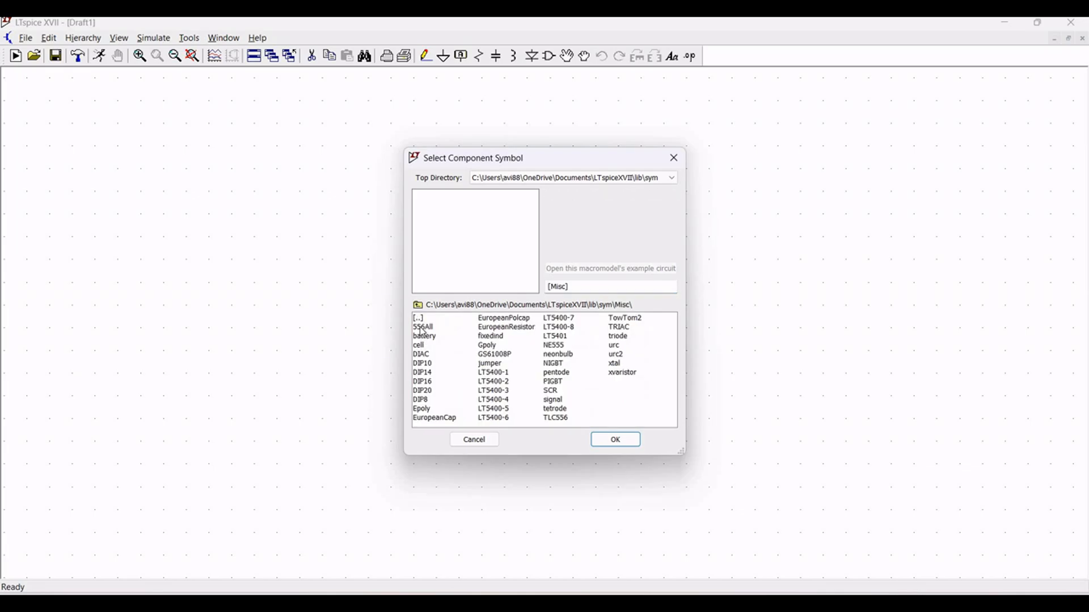
click(423, 329)
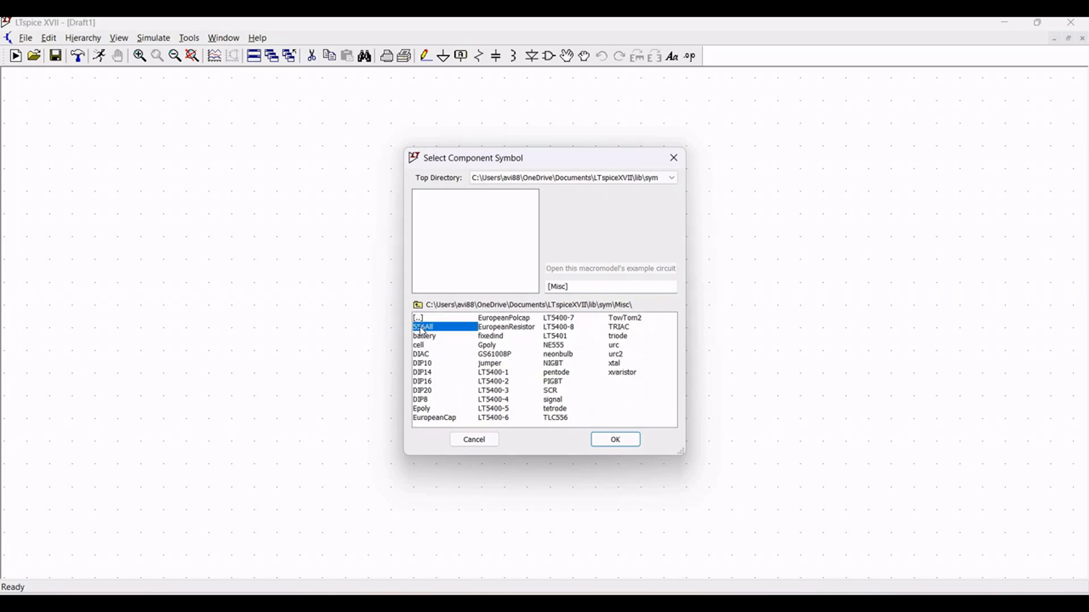
click(610, 441)
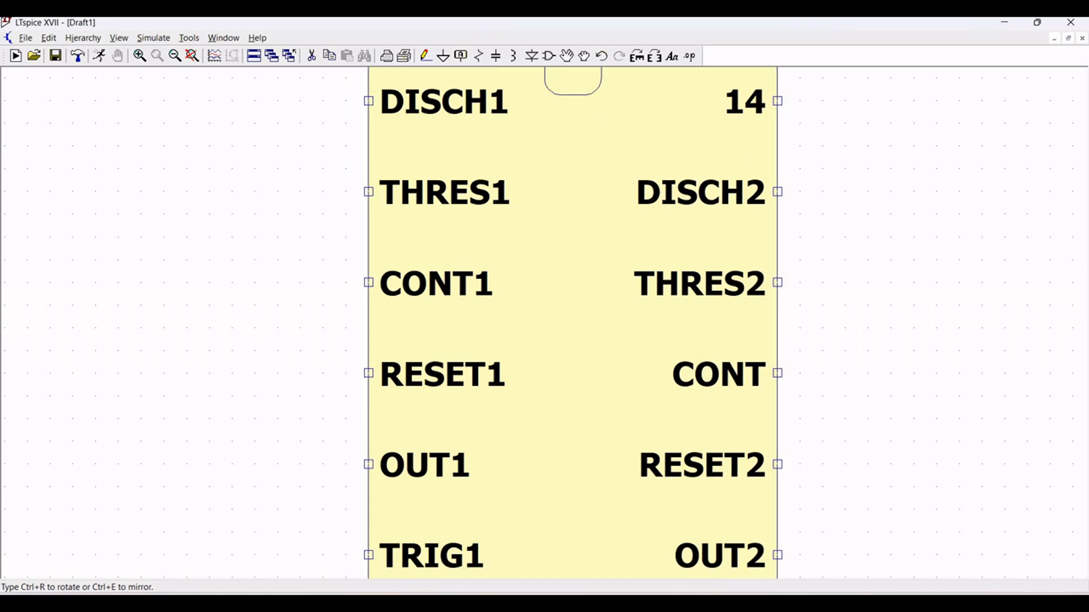
click(519, 371)
- Add one voltage source to the schematic, above and well to the left of the timer chip
scroll(521, 371, down, 4)
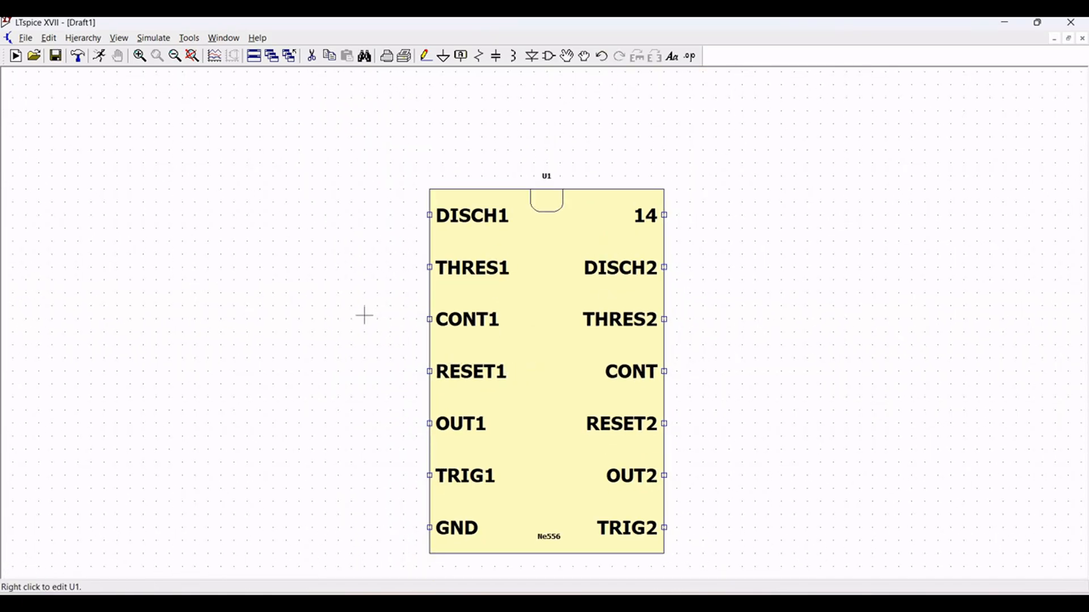
drag(364, 315, 368, 287)
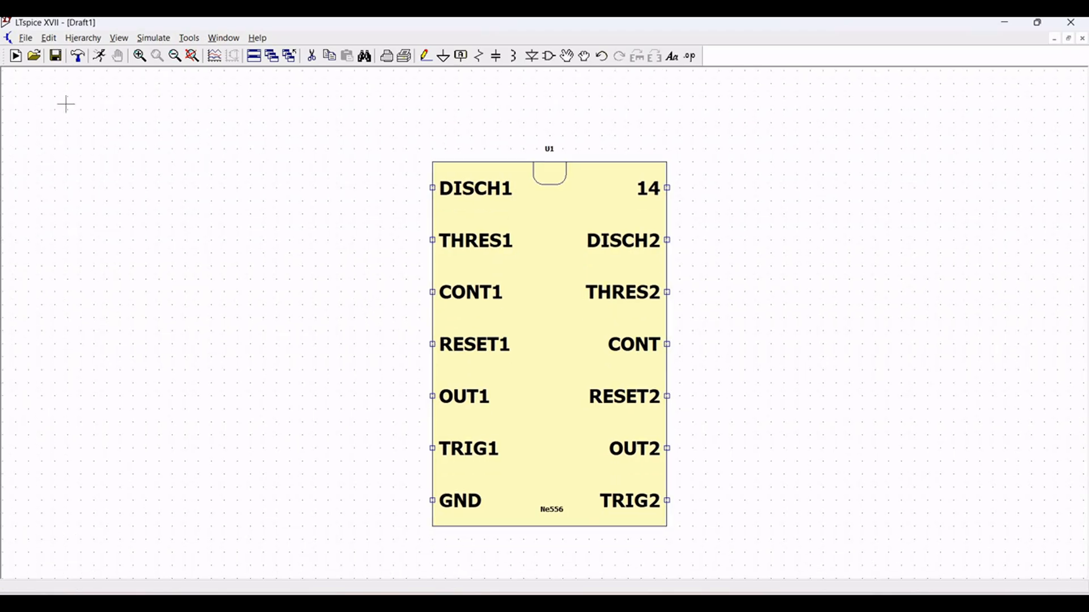
scroll(66, 104, down, 3)
scroll(75, 124, down, 1)
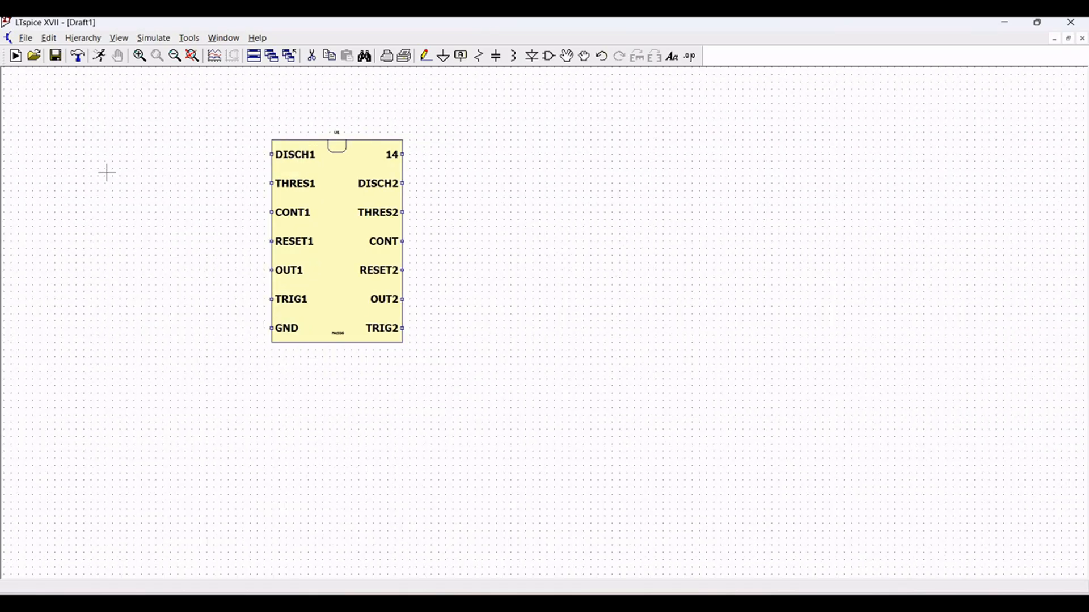
drag(107, 173, 287, 279)
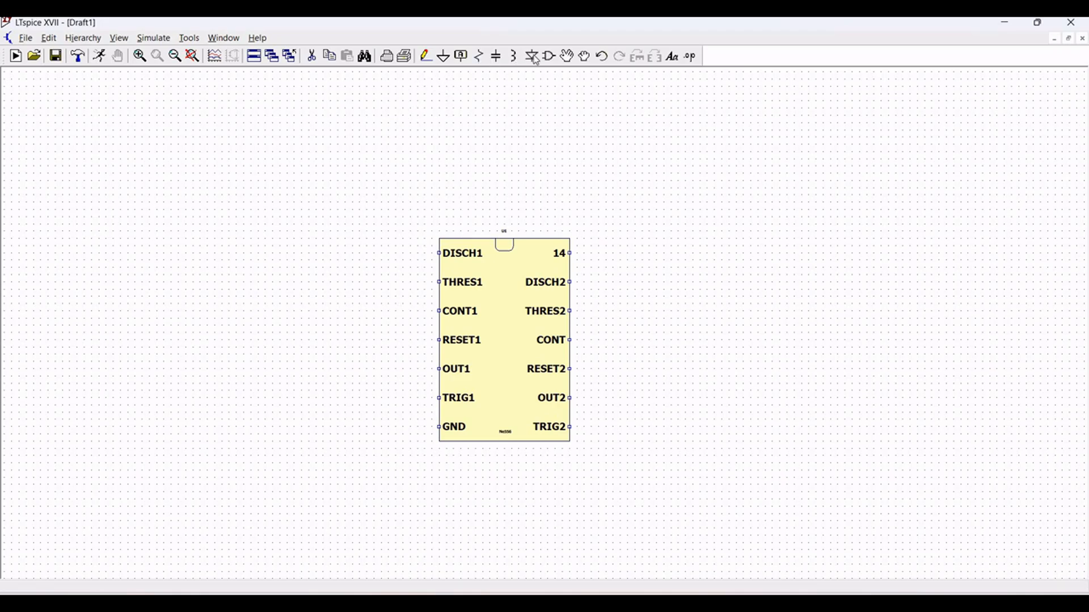
key(F2)
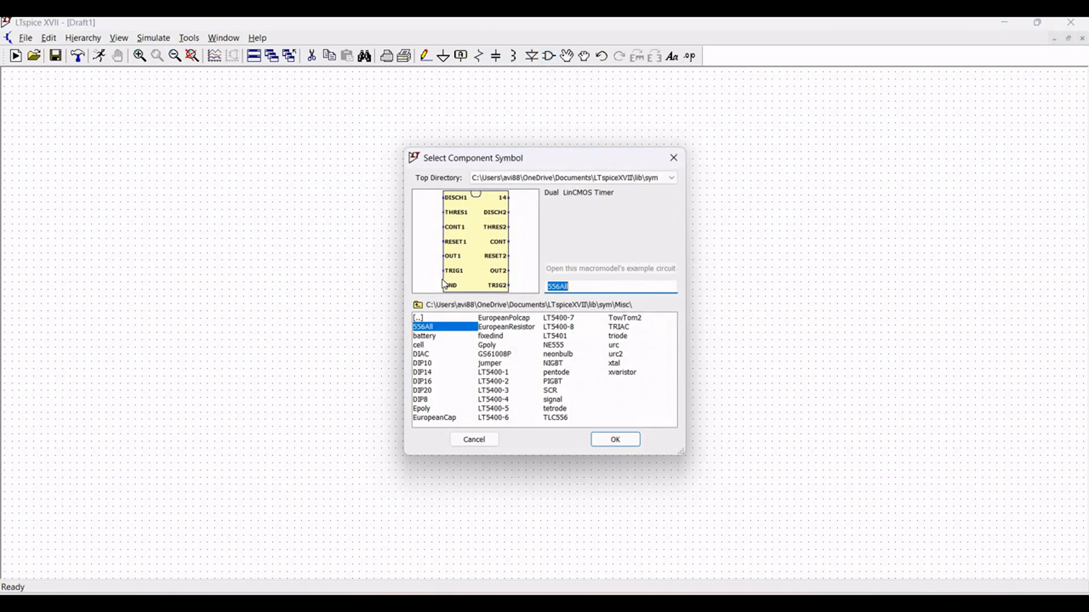
click(418, 306)
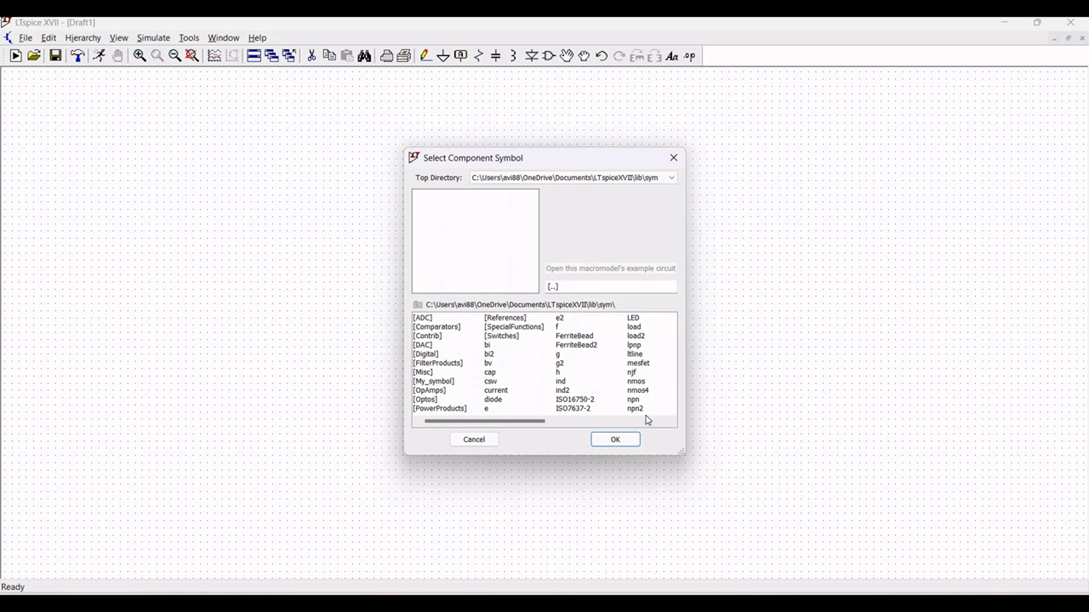
scroll(600, 376, down, 3)
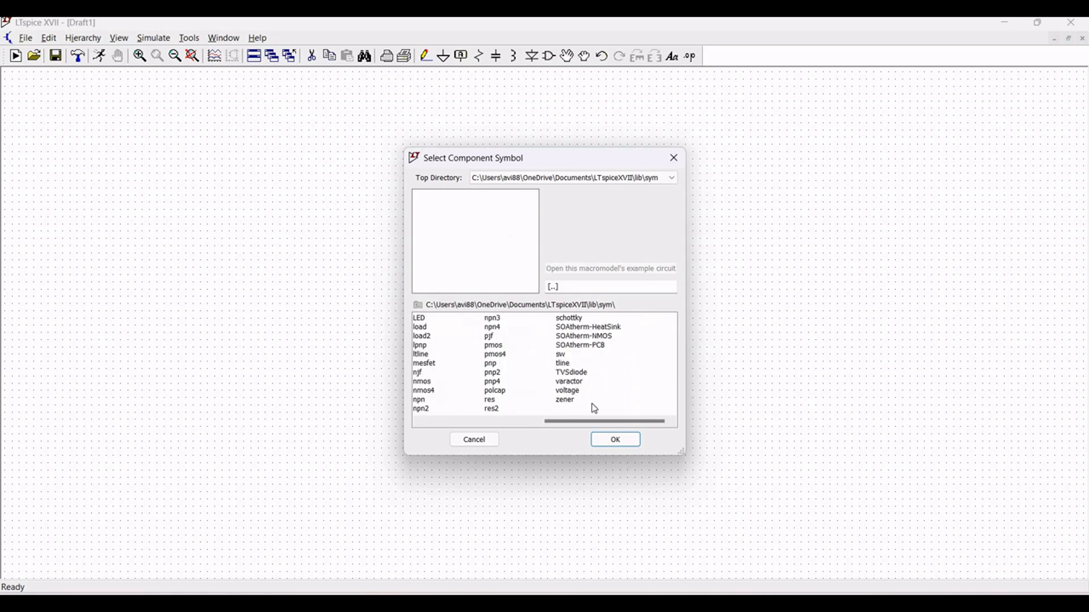
click(590, 390)
click(615, 439)
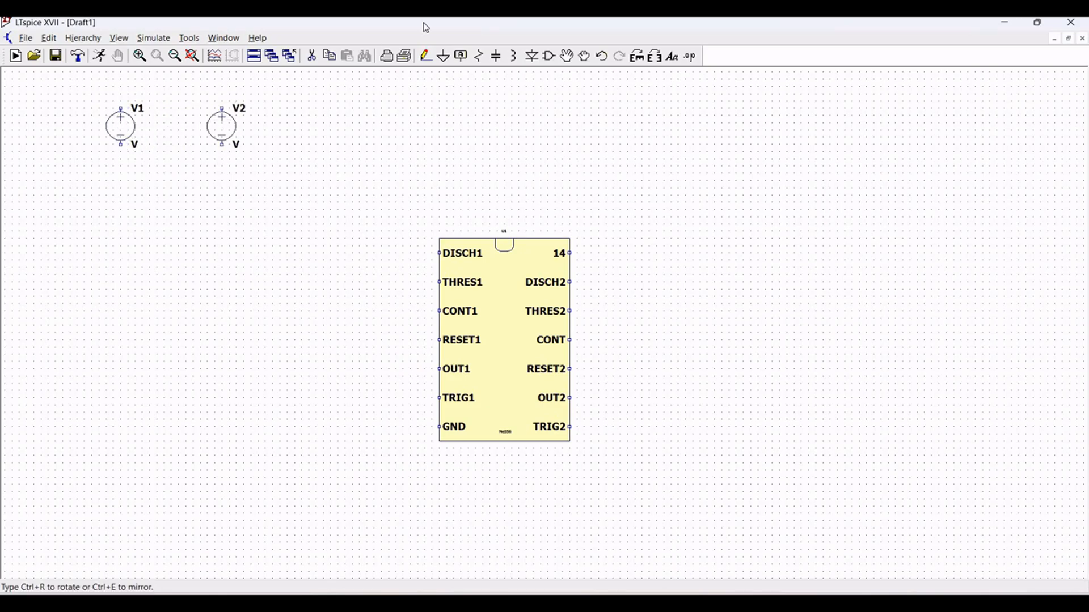
key(Escape)
- Draw short vertical wires outward from the positive and negative terminals of voltage source V1
click(424, 56)
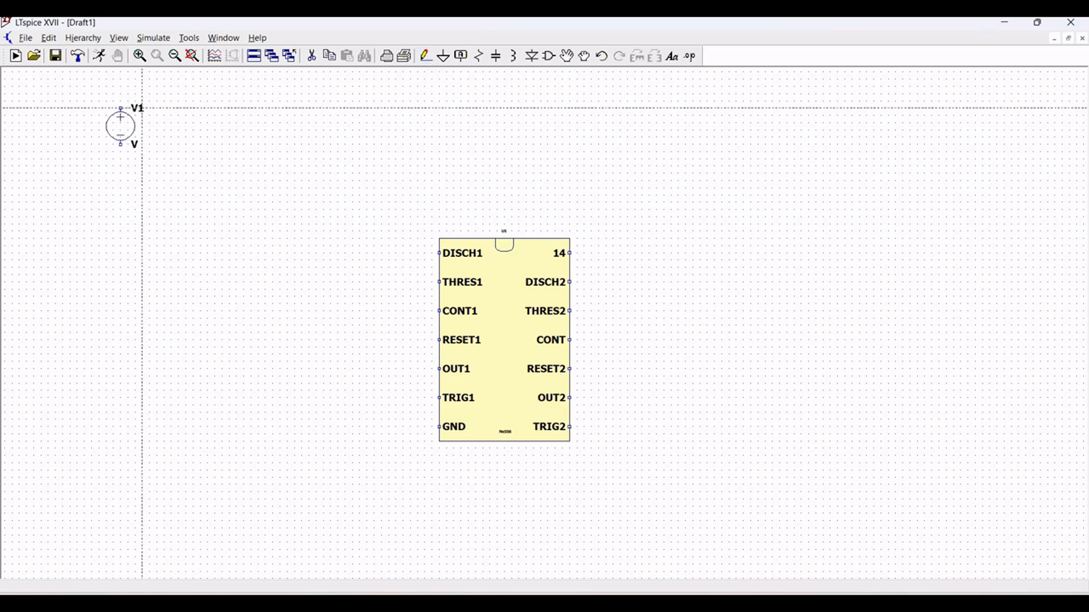
click(121, 108)
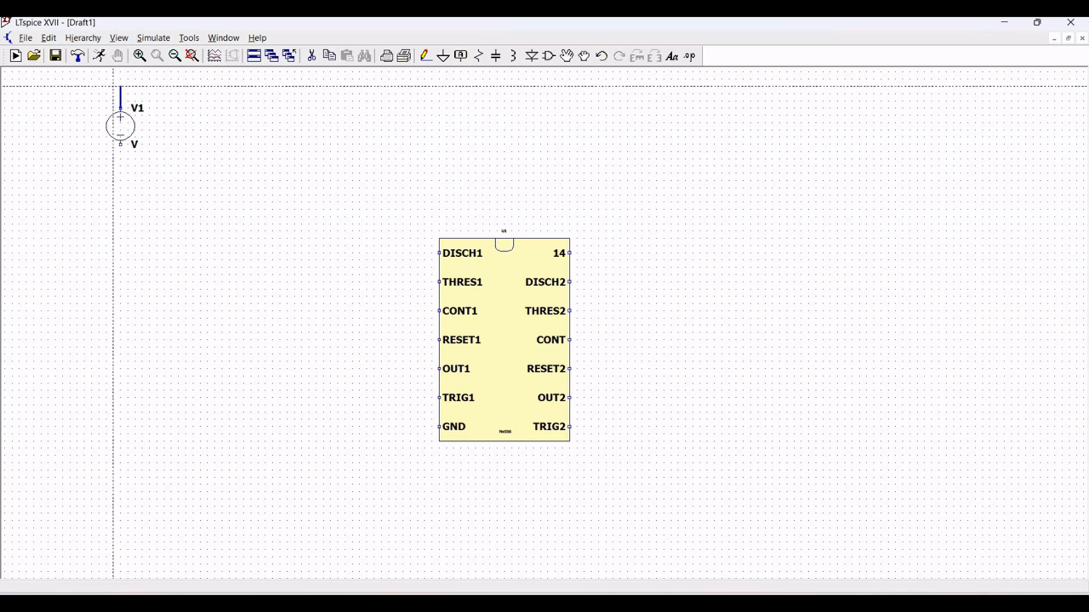
click(120, 87)
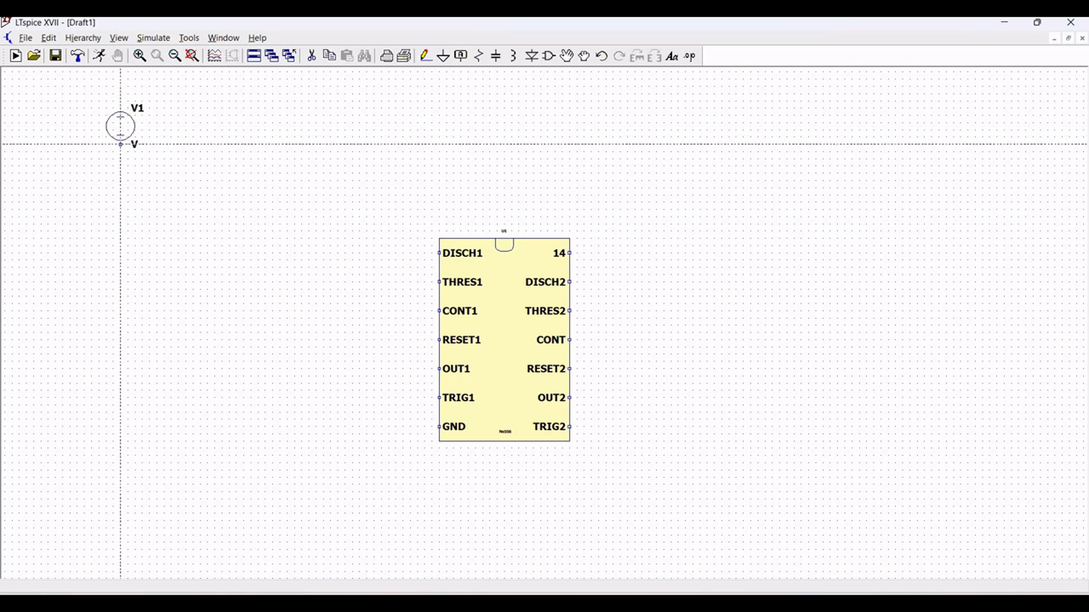
click(120, 146)
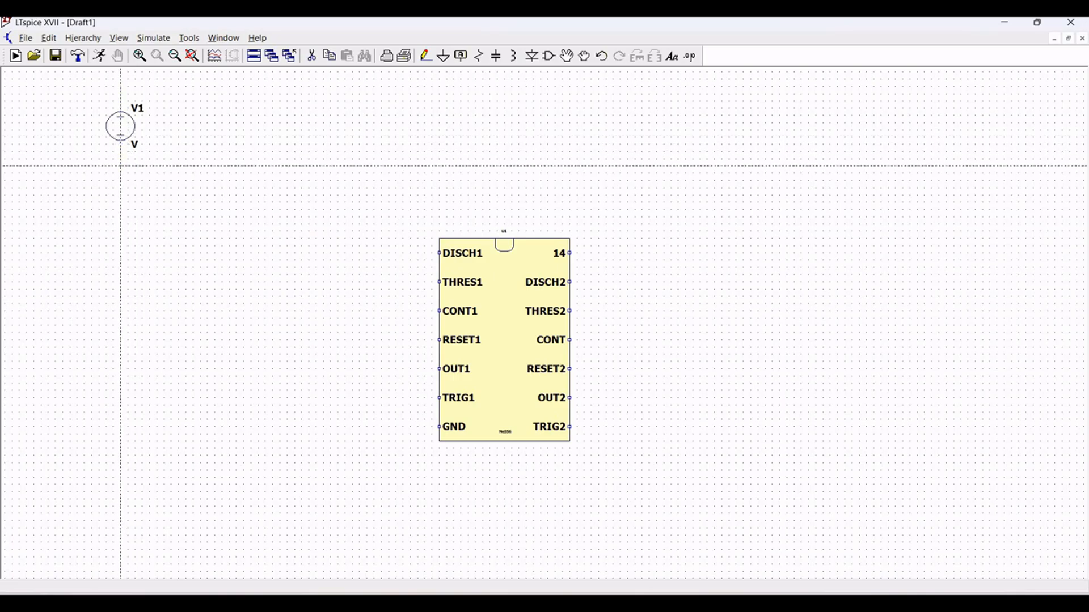
key(Escape)
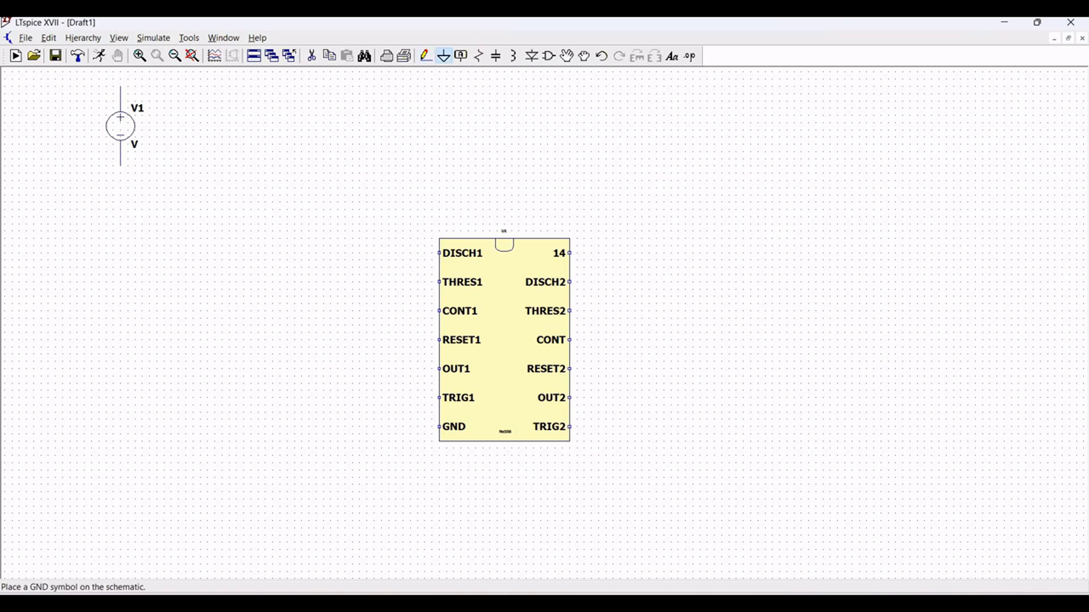
- Place a ground symbol at the end of the wire below the voltage source
click(443, 55)
click(121, 166)
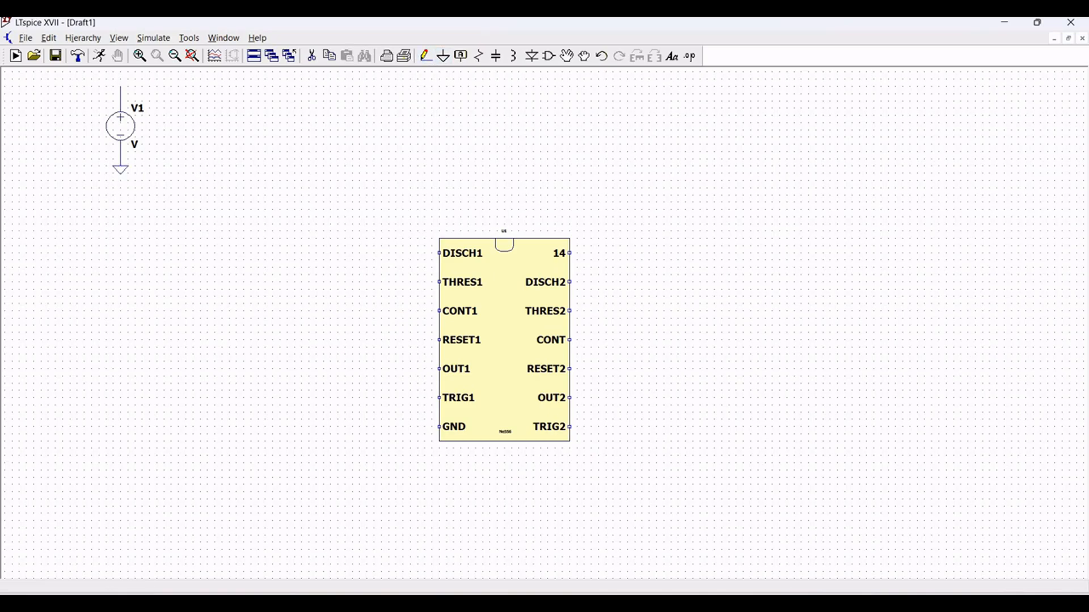
key(Escape)
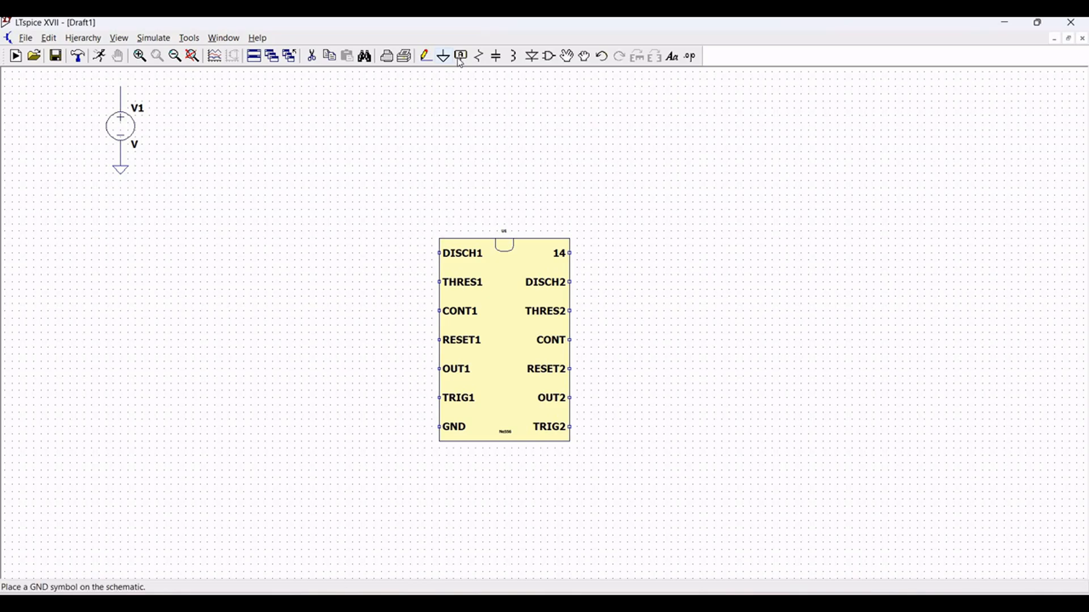
- Create a net label VCC and attach it to the wire end above the voltage source
click(460, 55)
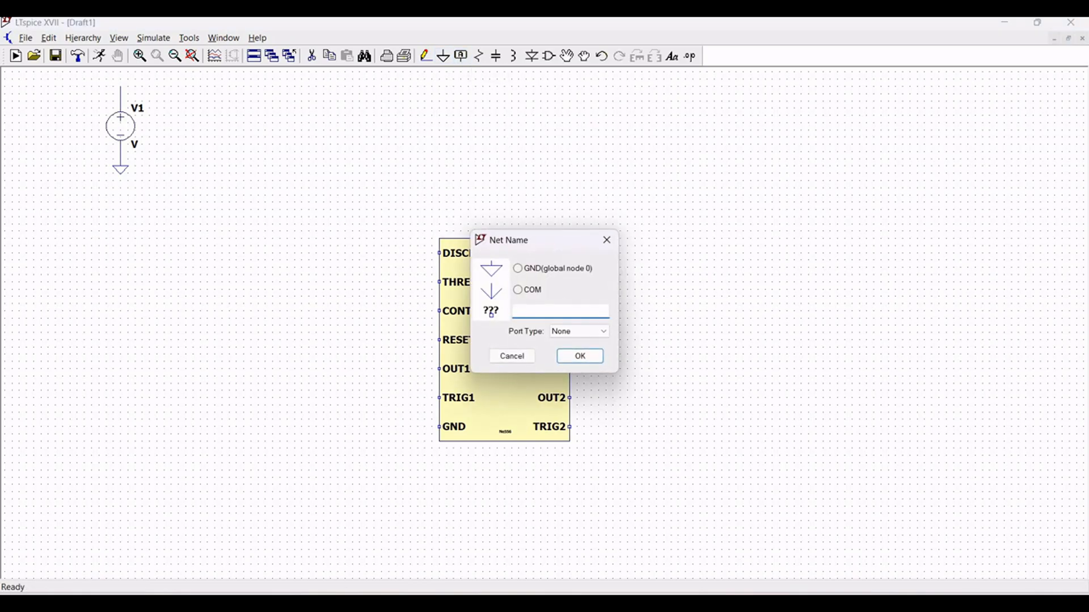
text(VCC)
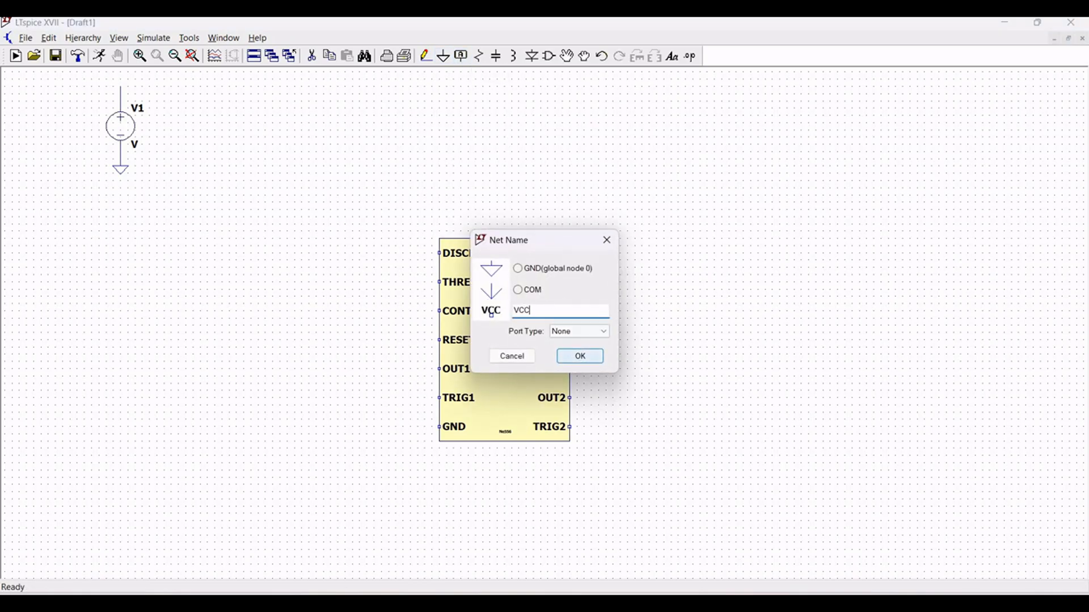
click(578, 357)
click(122, 87)
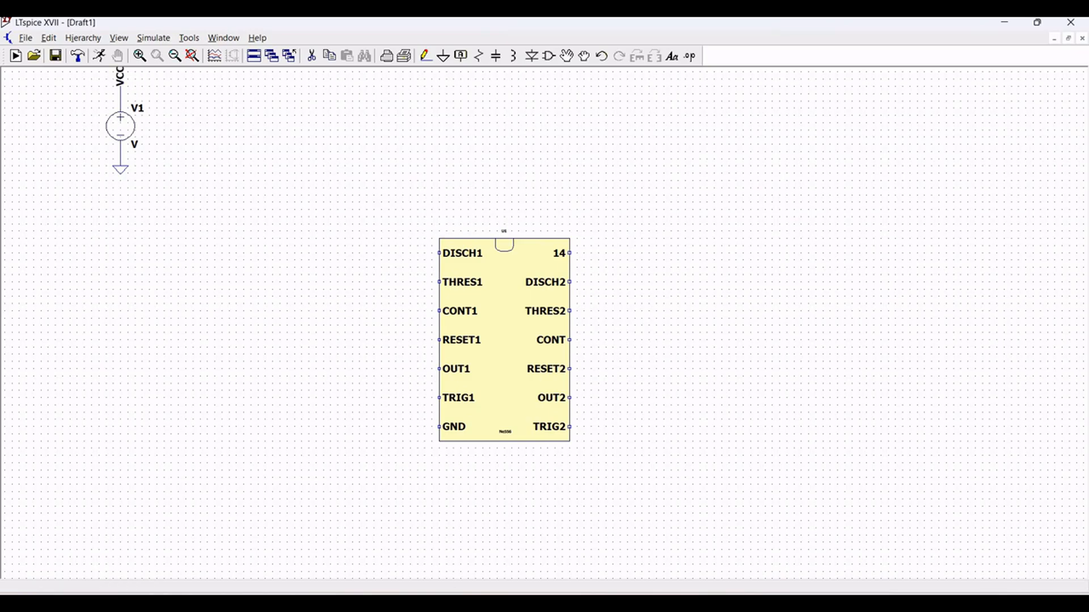
key(Escape)
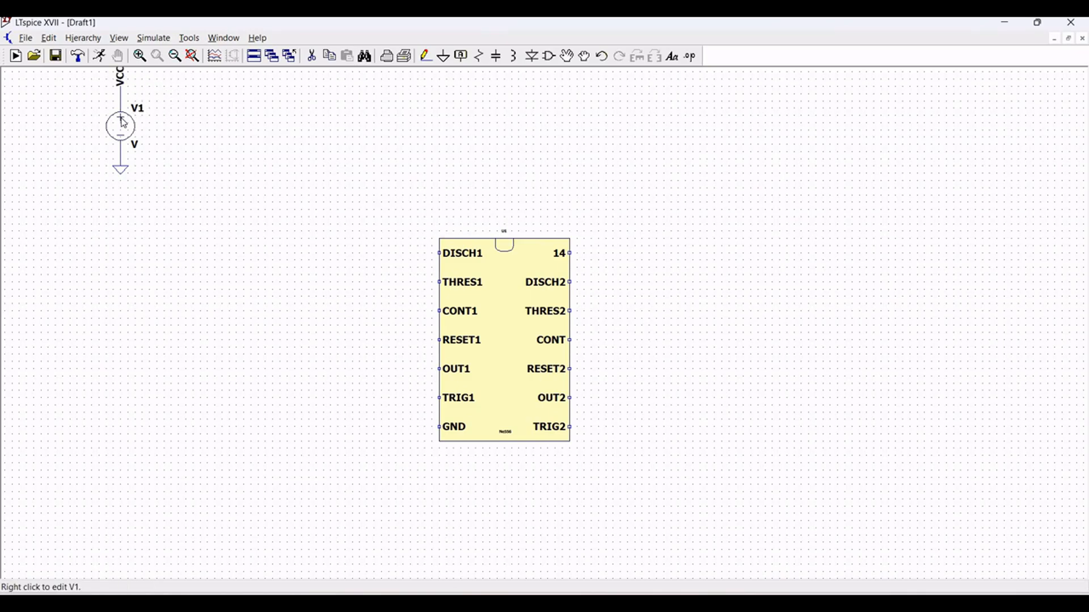
- Set the voltage source's DC value to 5 V and change its reference designator to VCC
right_click(124, 124)
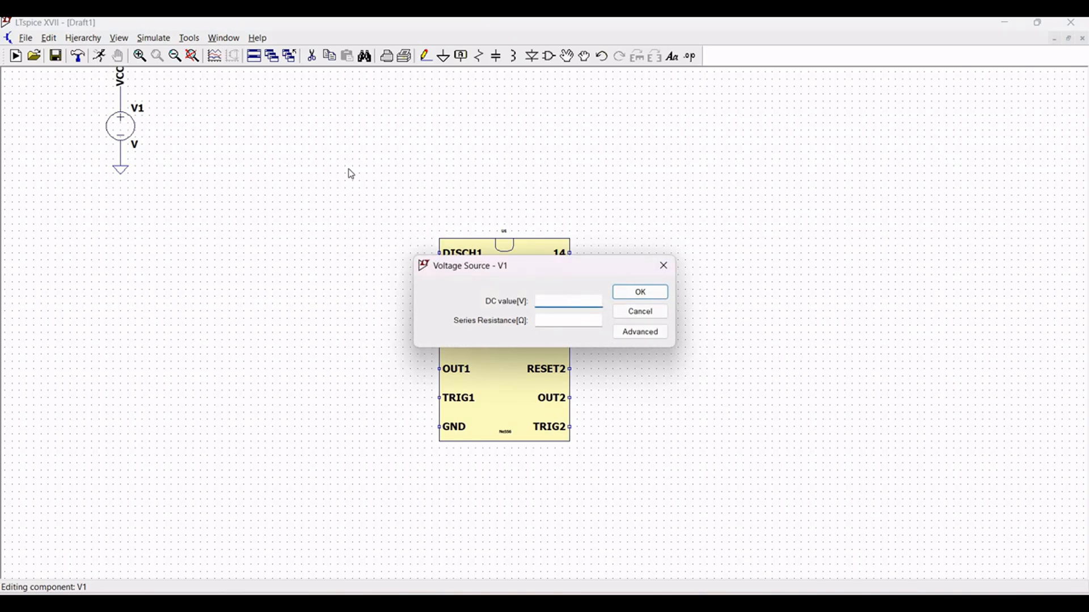
text(5)
key(Return)
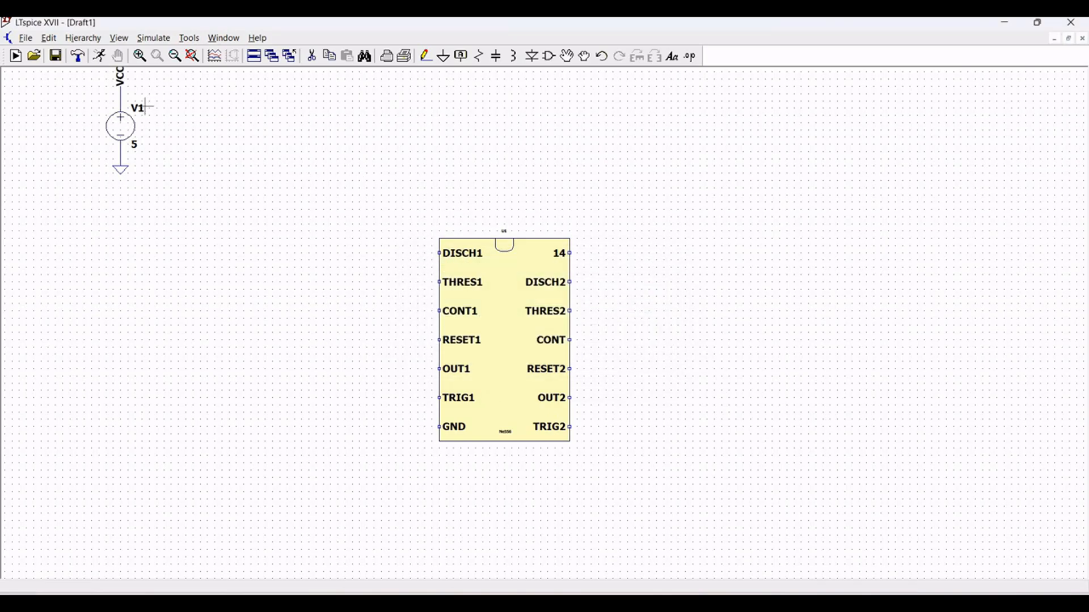
right_click(142, 111)
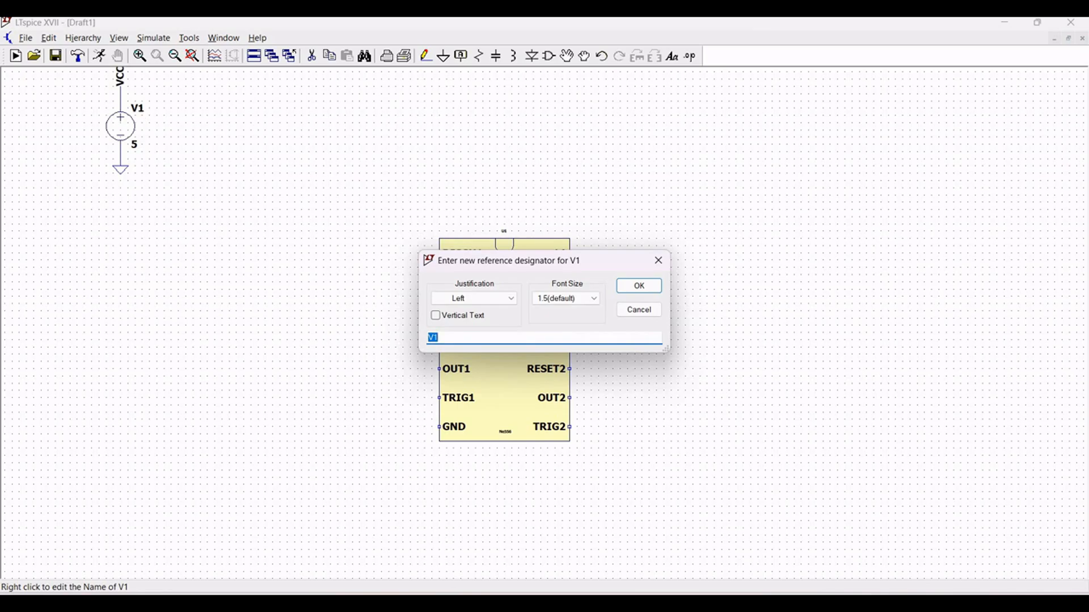
text(VCC)
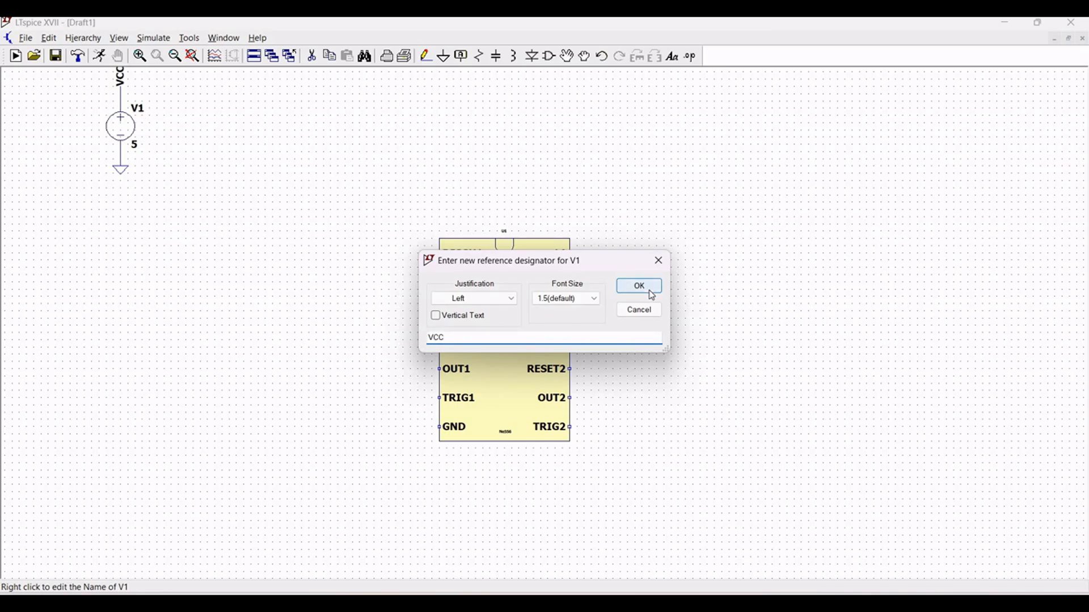
click(644, 282)
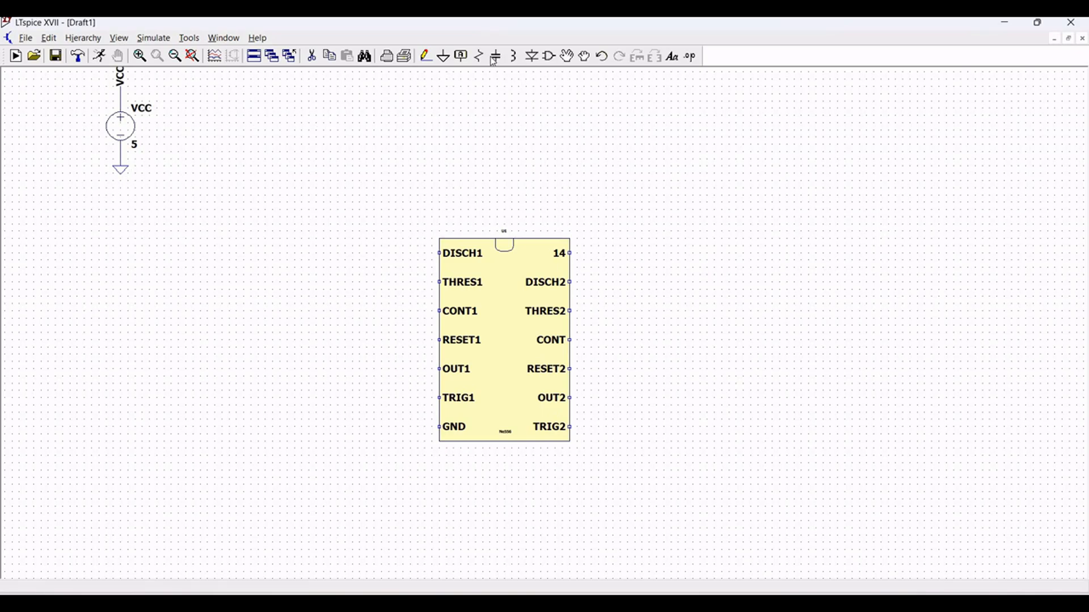
- Draw short horizontal wires outward from pin 14, RESET1 and RESET2 of the 556 timer
click(426, 58)
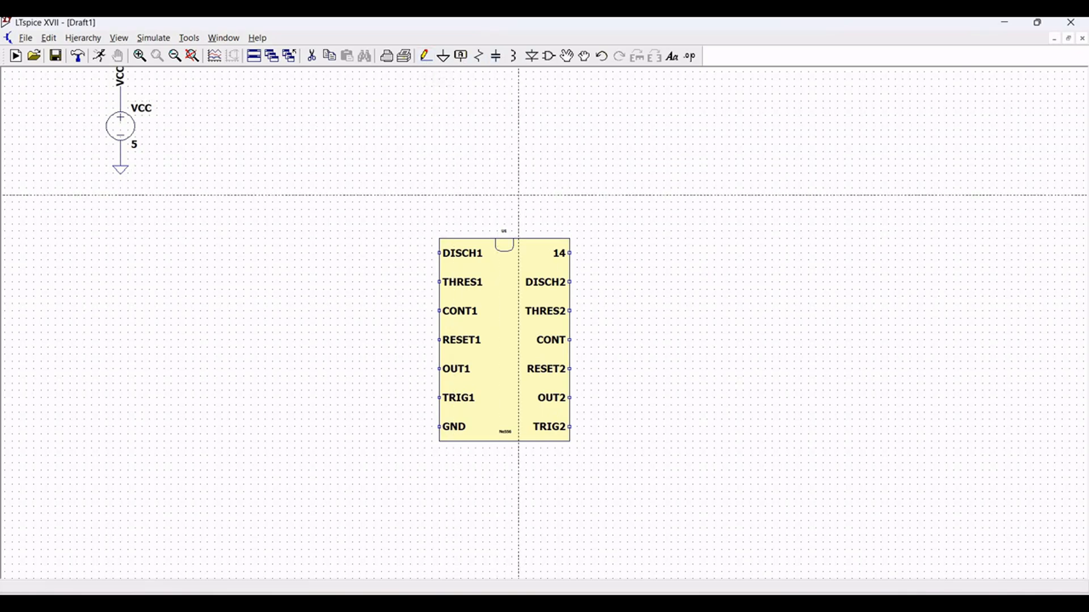
click(570, 254)
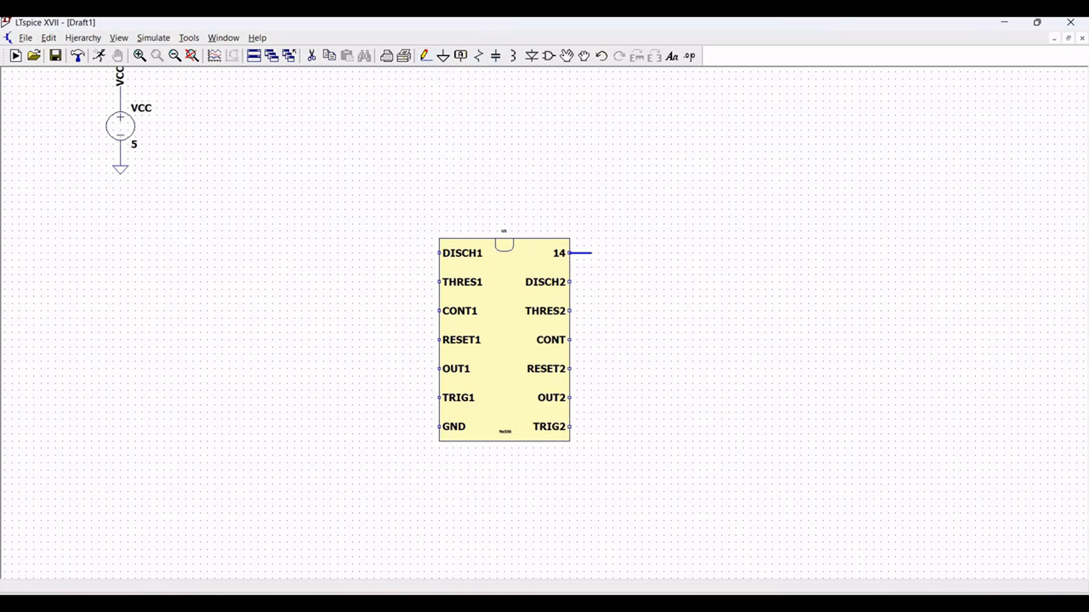
click(599, 254)
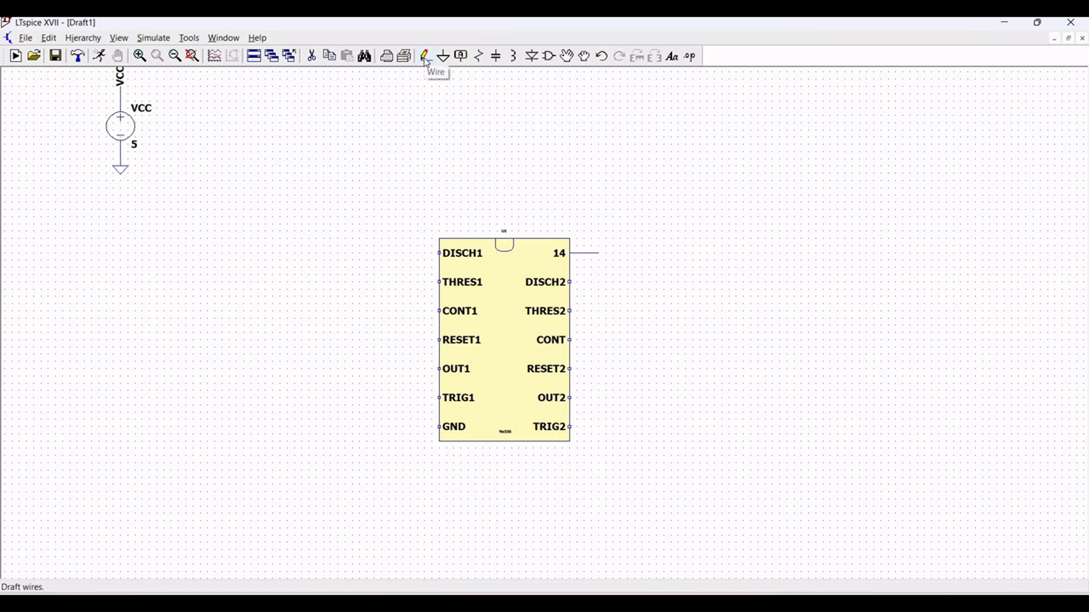
click(426, 59)
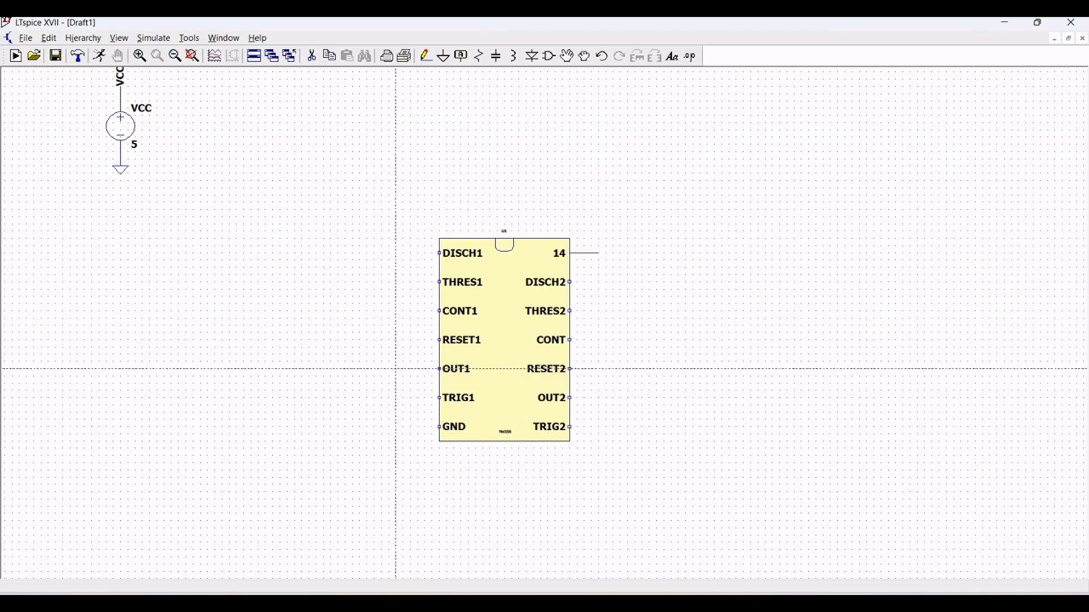
click(439, 340)
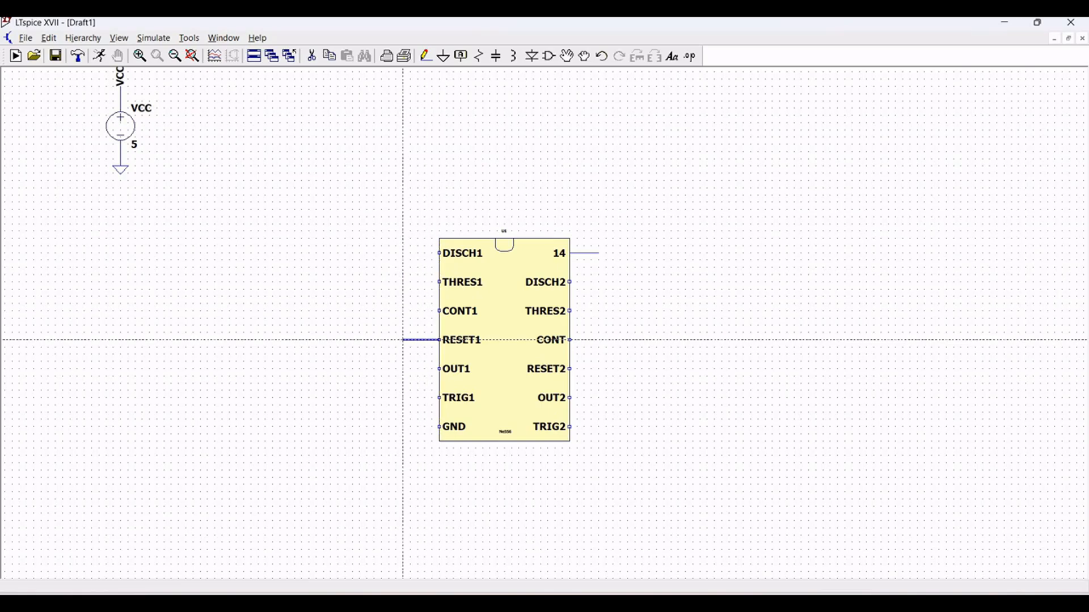
click(403, 340)
key(Escape)
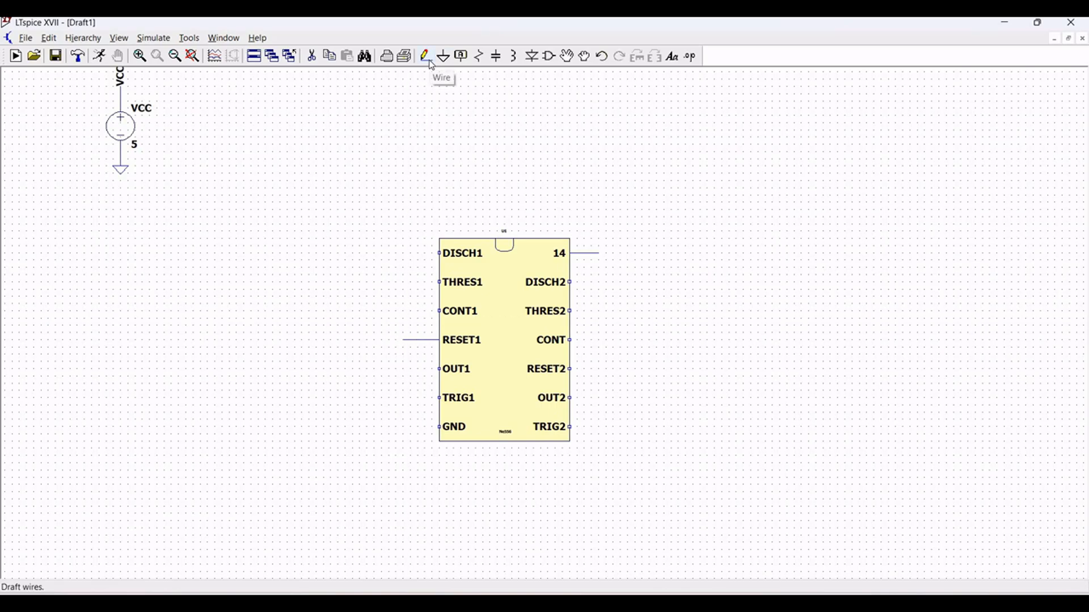
click(443, 56)
click(570, 369)
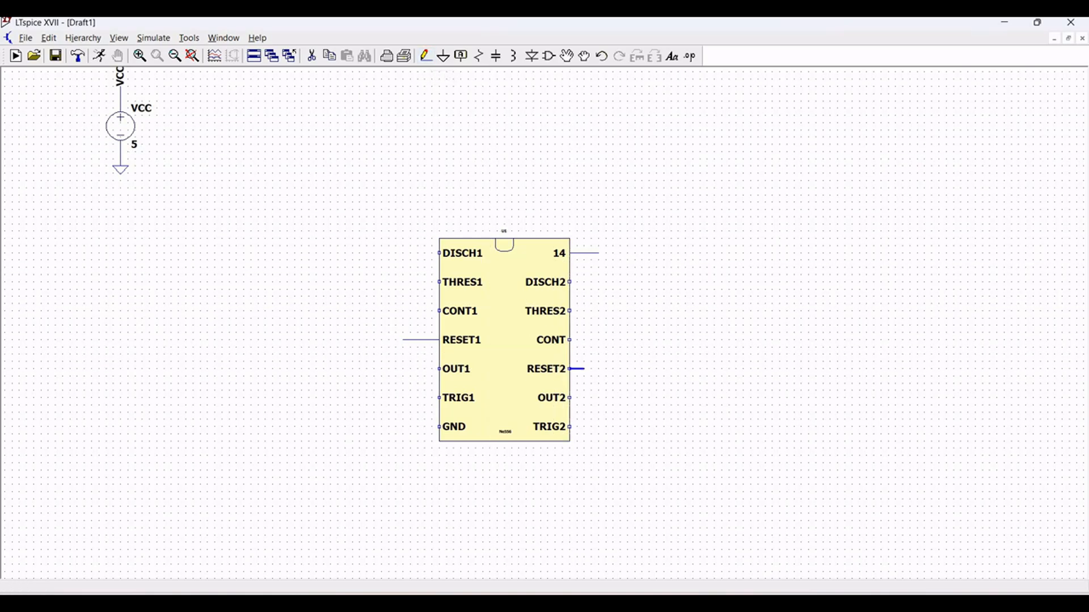
click(598, 368)
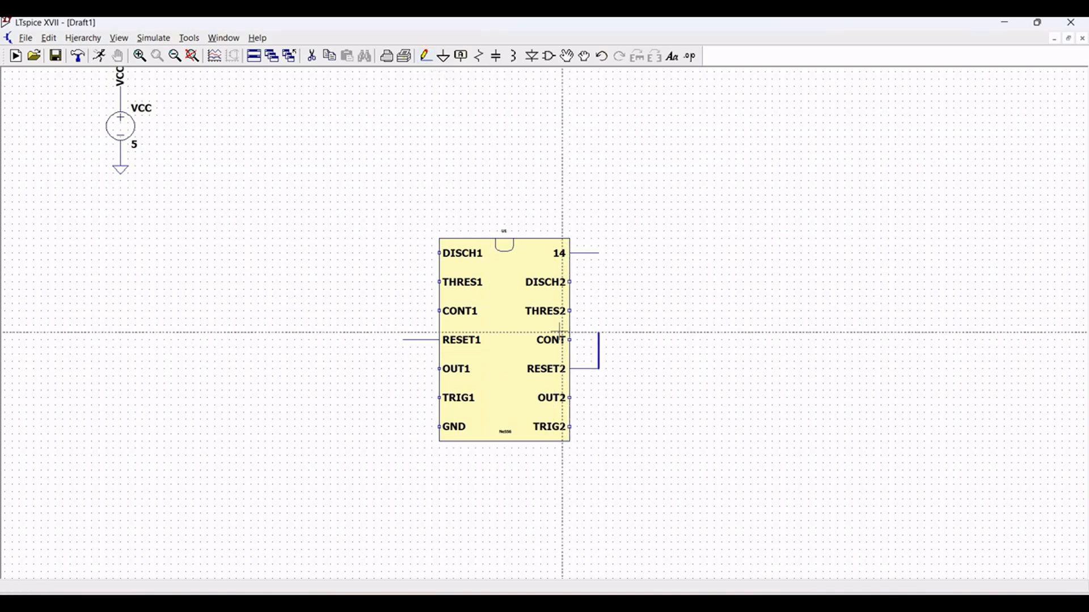
key(Escape)
- Create a net label VCC and attach it to the wire ends at pin 14, RESET2 and RESET1
click(460, 58)
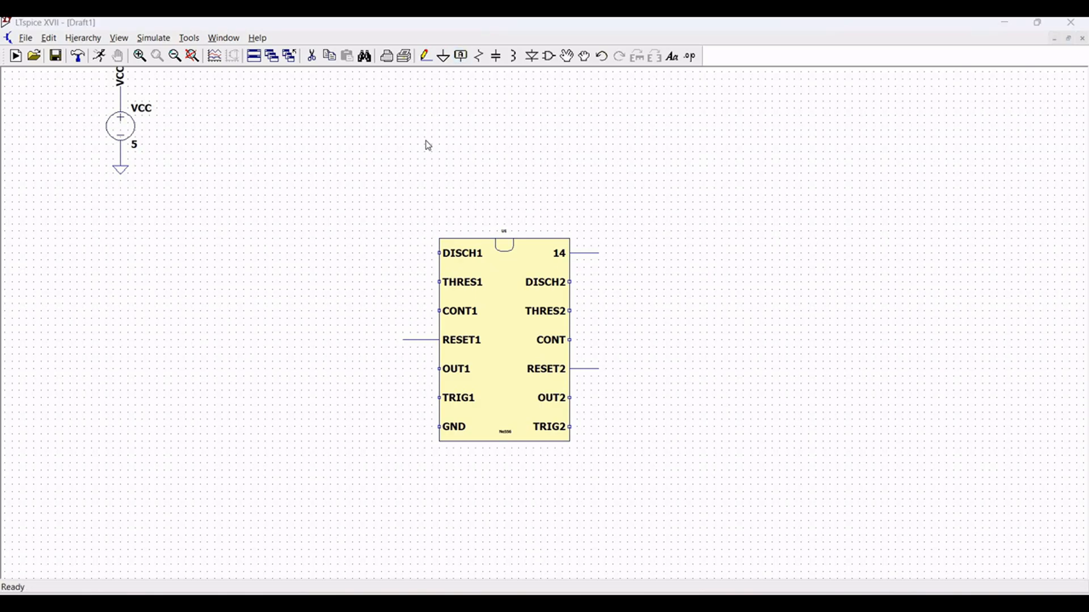
text(VCC)
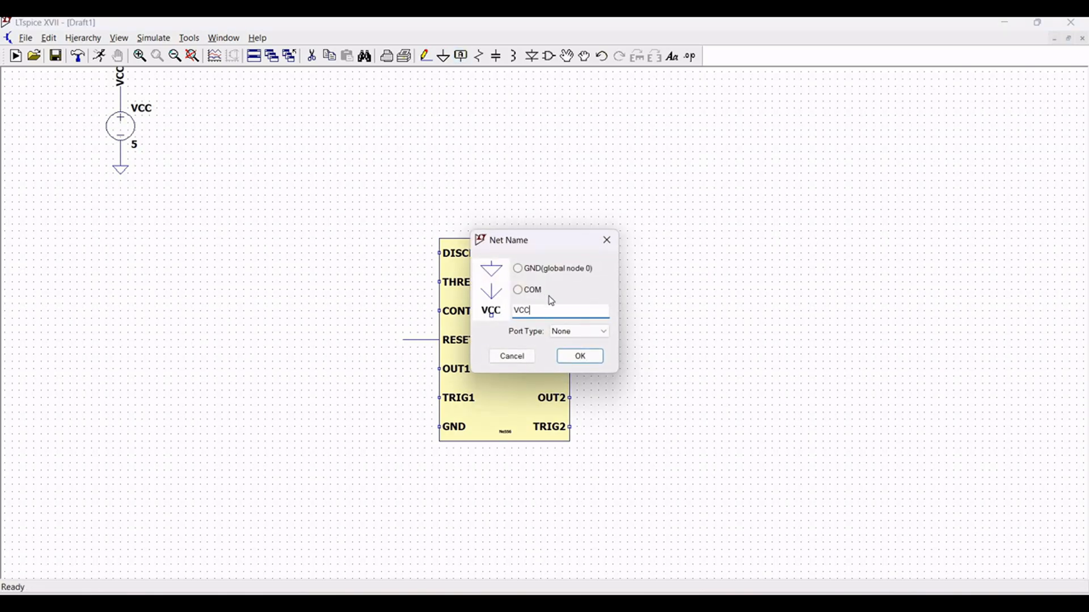
click(580, 356)
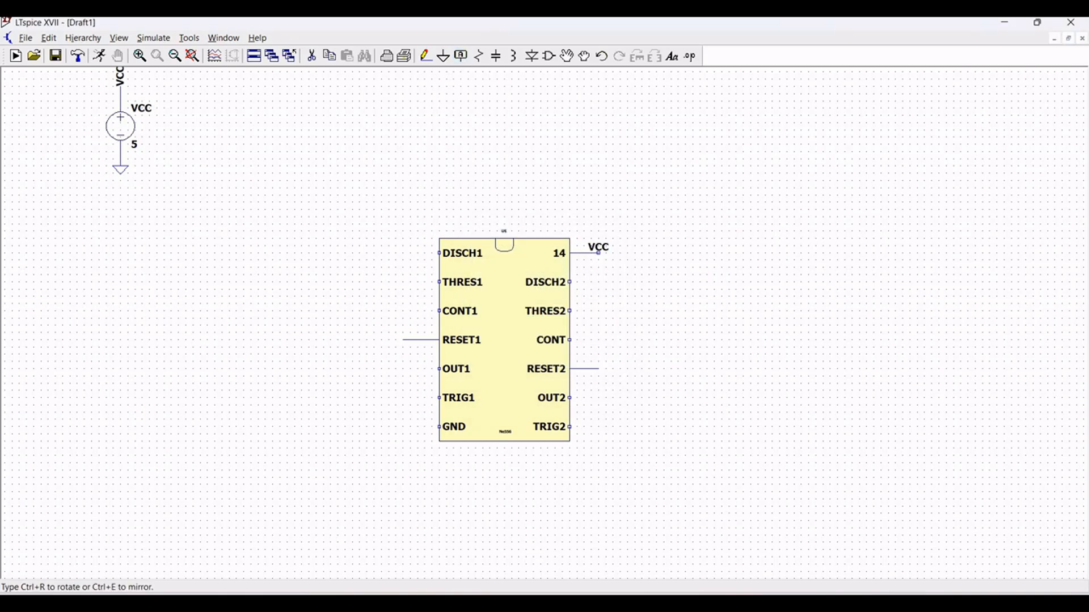
click(598, 253)
click(598, 368)
click(403, 339)
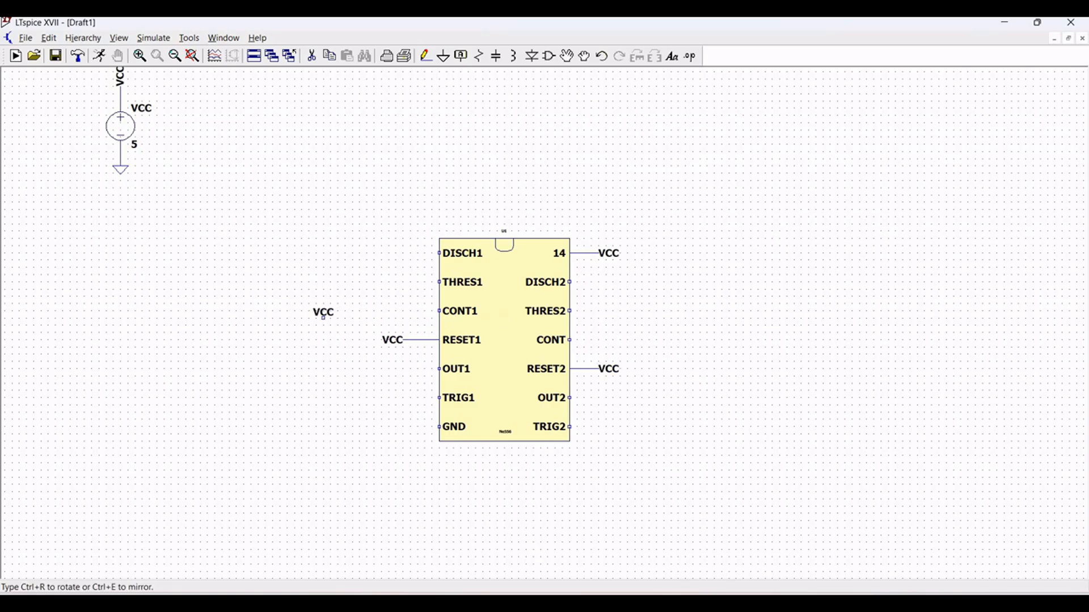
key(Escape)
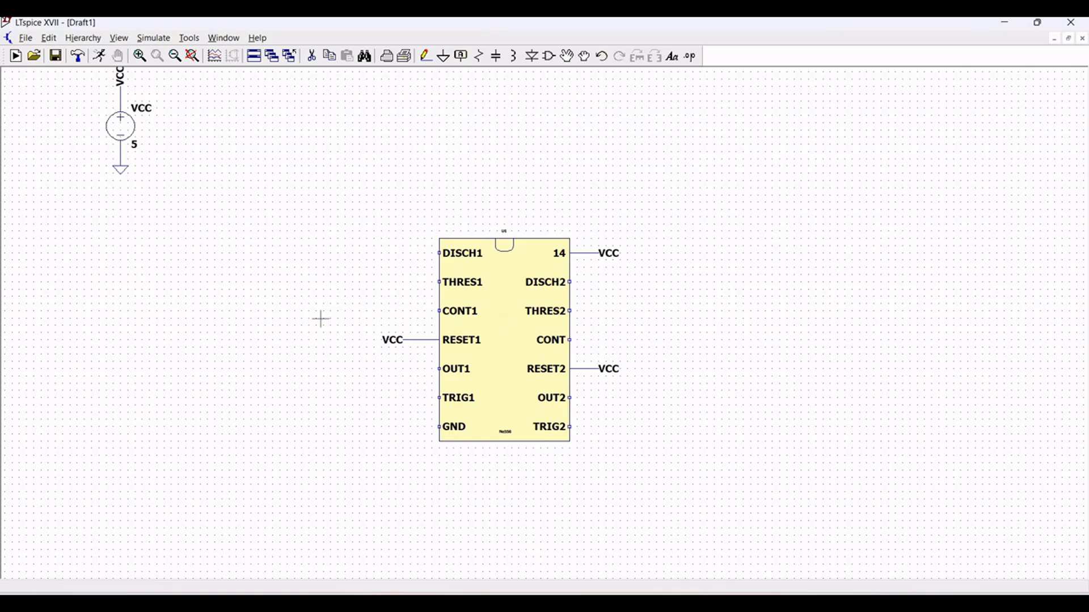
- Place a ground symbol below and left of the timer's GND pin and wire the pin to it
click(444, 56)
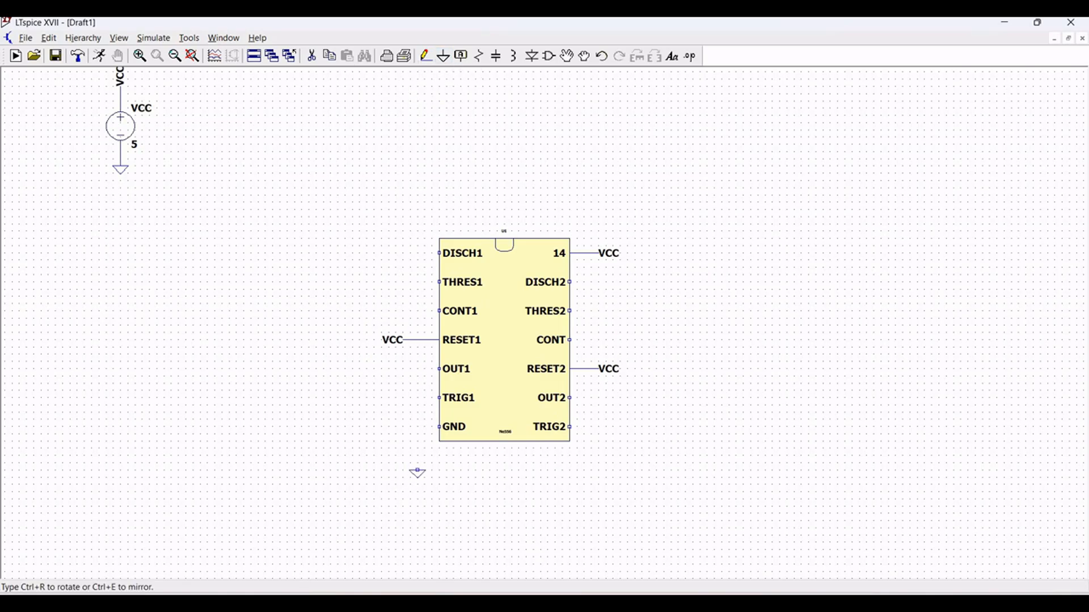
click(418, 471)
key(Escape)
click(426, 57)
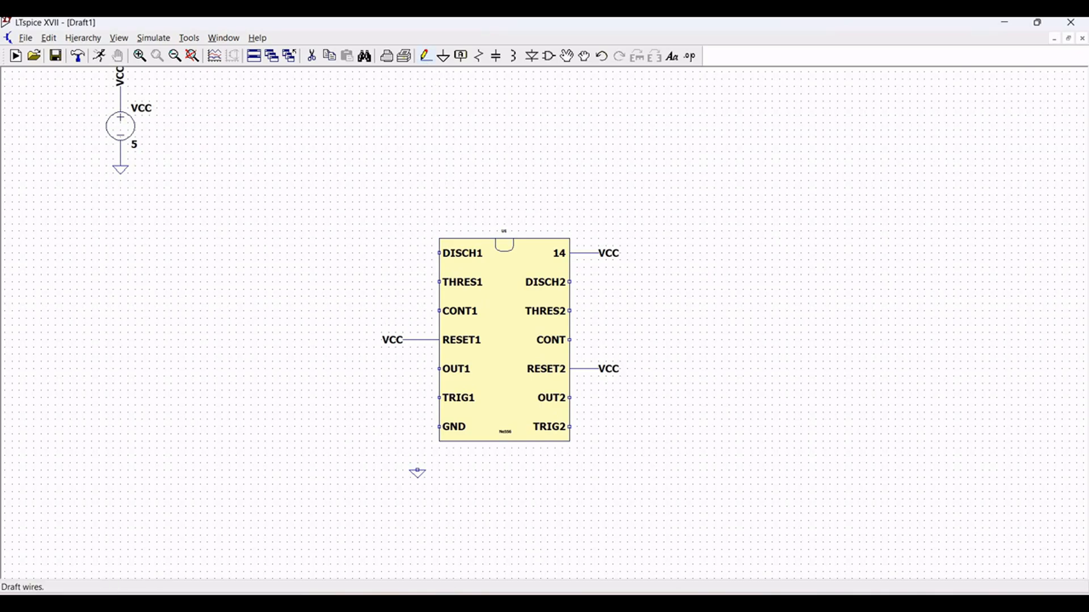
click(440, 426)
click(418, 426)
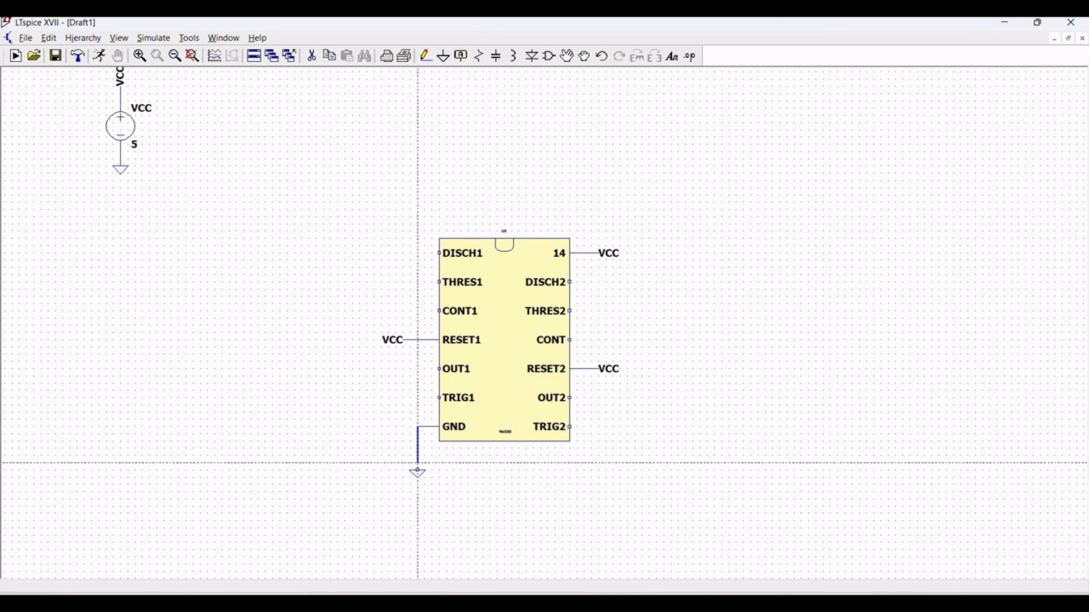
click(418, 470)
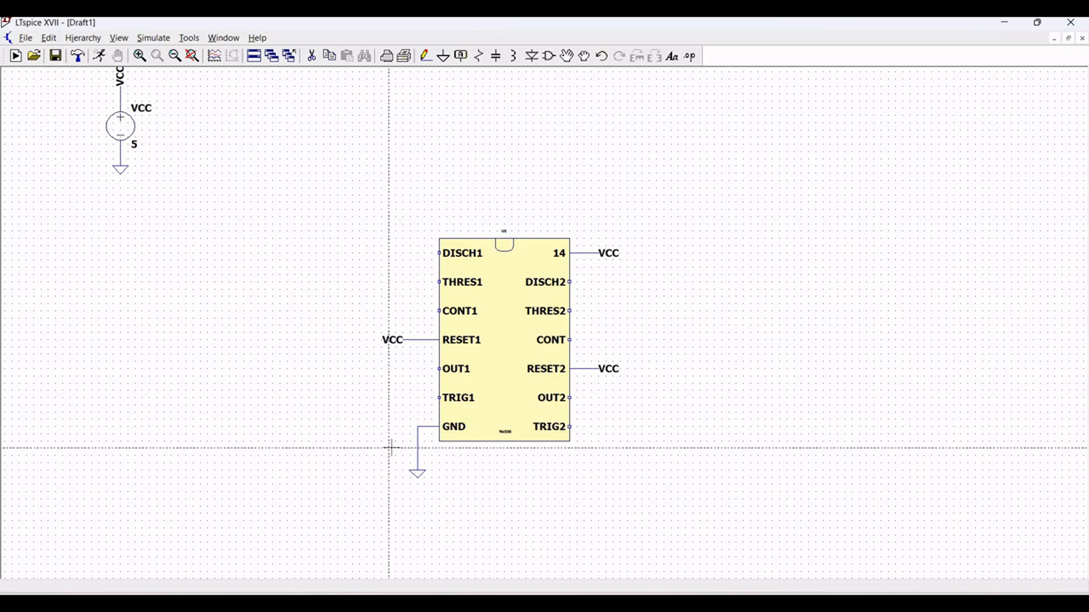
key(Escape)
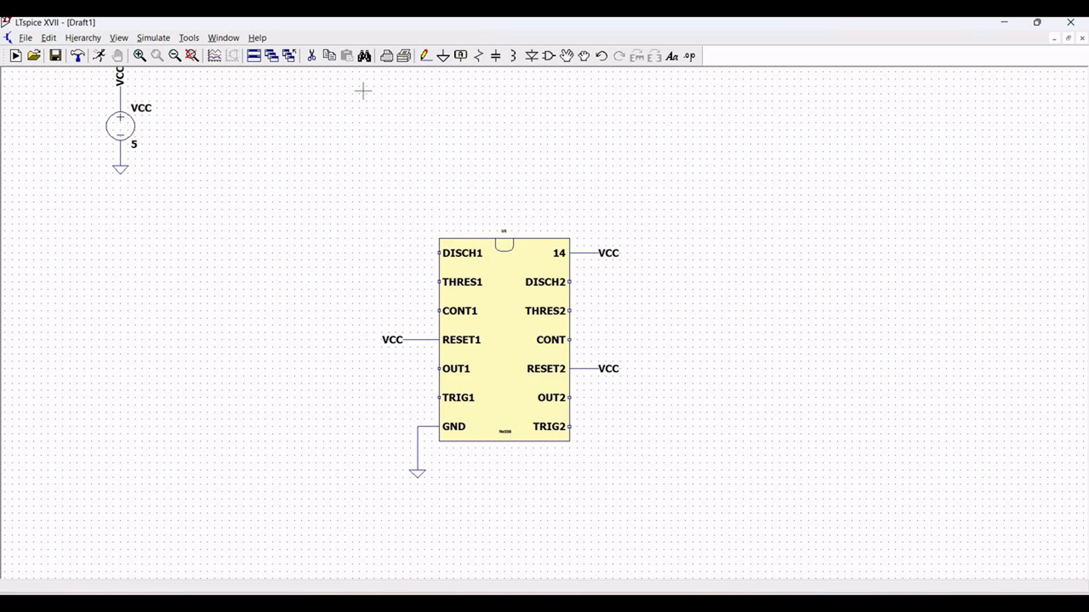
- Wire the timer's DISCH1 and THRES1 pins together with a small loop on the outside of the chip
click(426, 55)
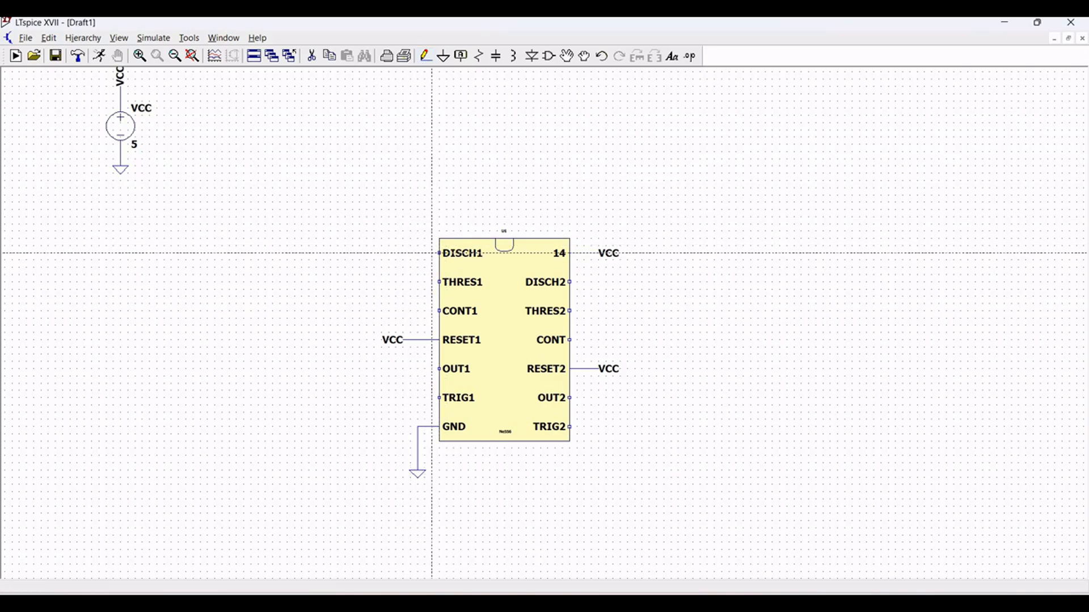
click(440, 253)
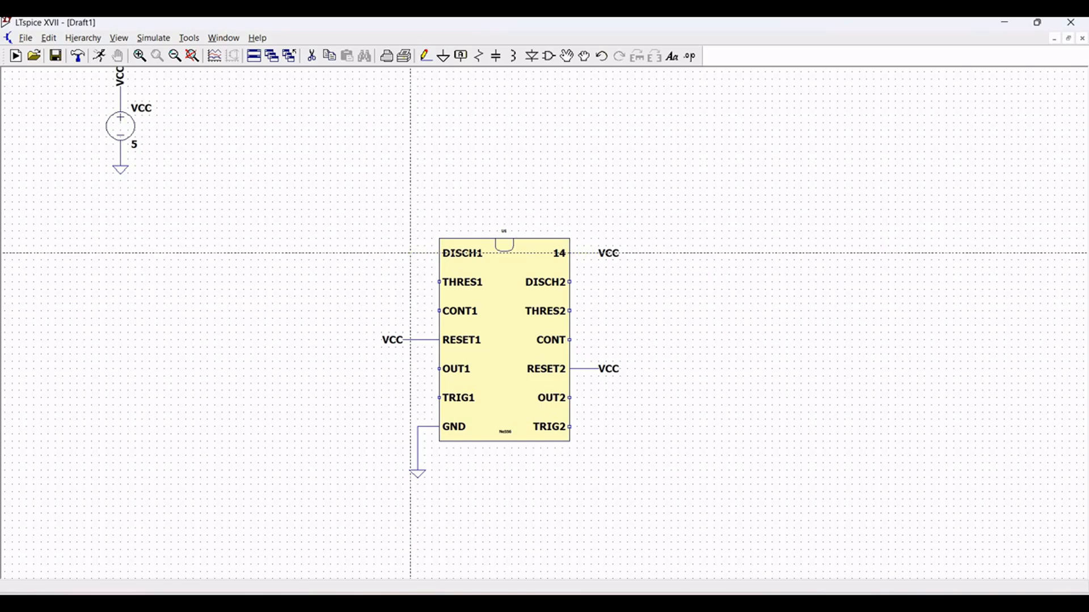
click(439, 282)
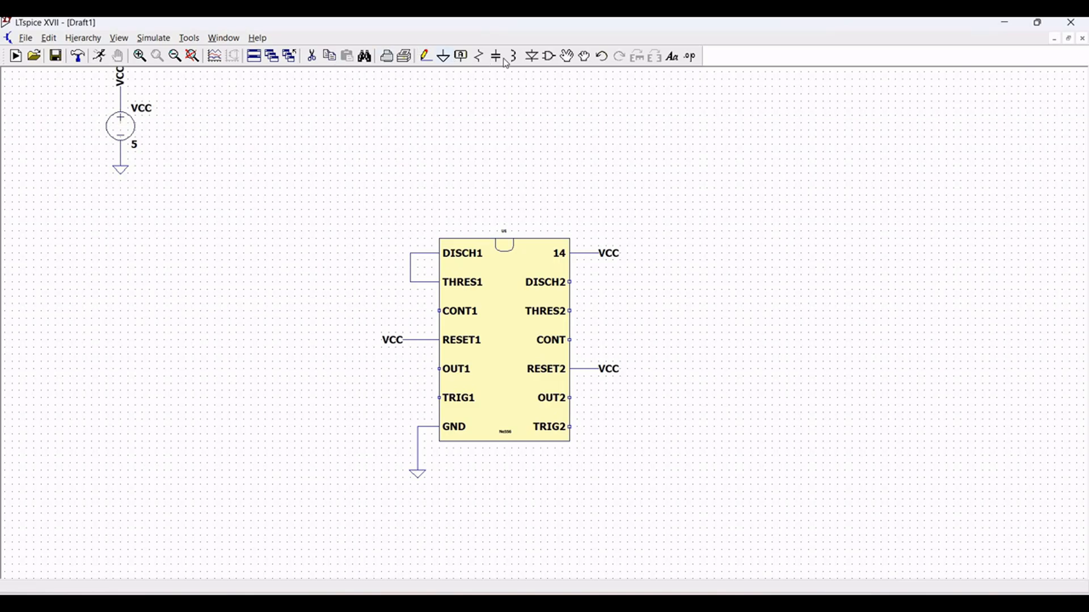
- Place a vertical resistor up and left of the timer and wire its lower end to the DISCH1–THRES1 connection
click(479, 55)
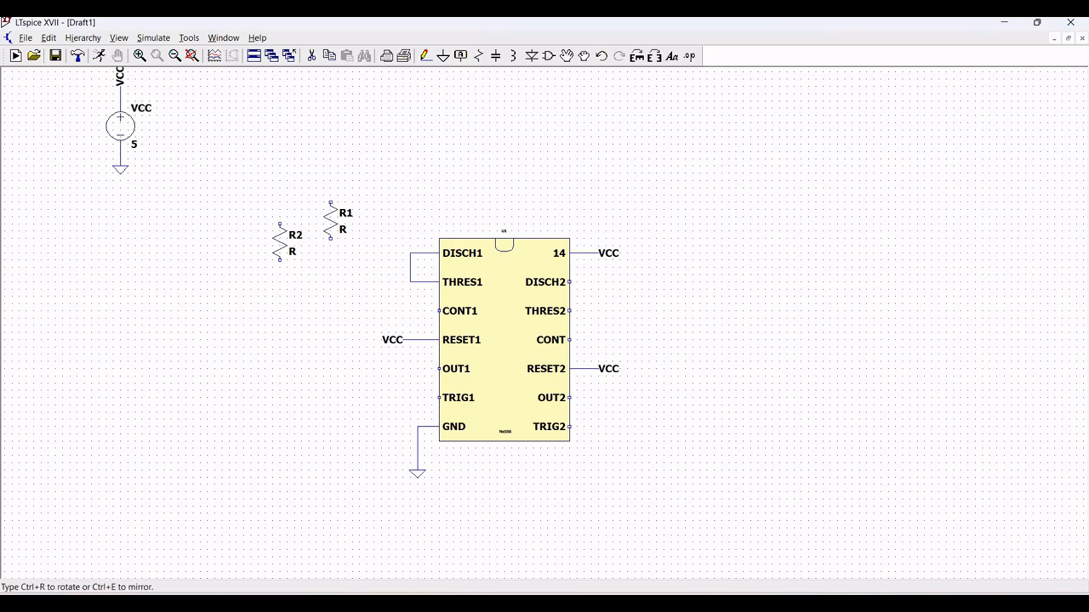
key(Escape)
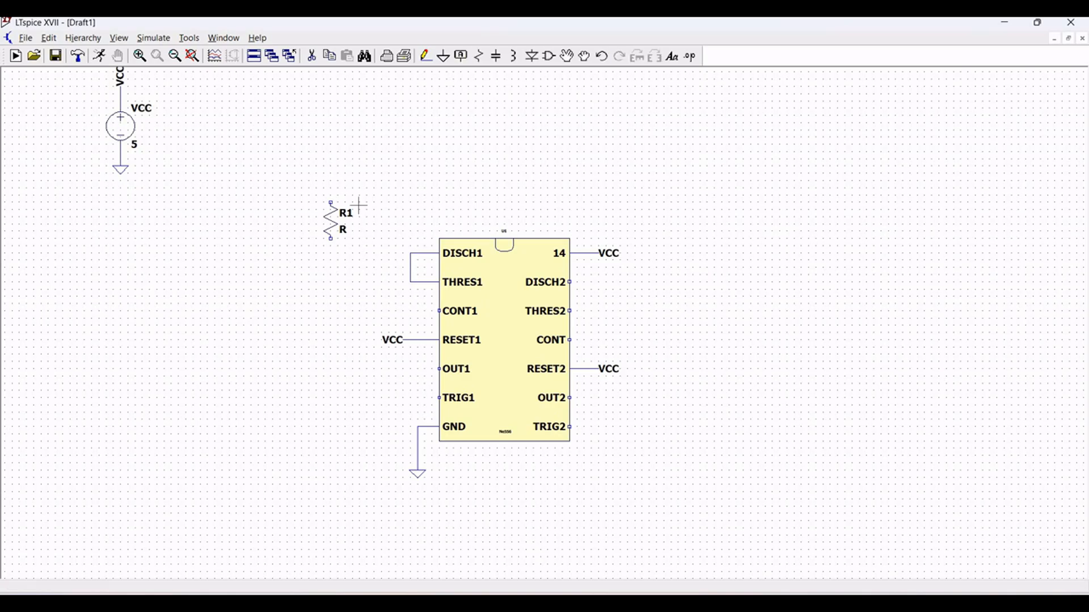
click(429, 59)
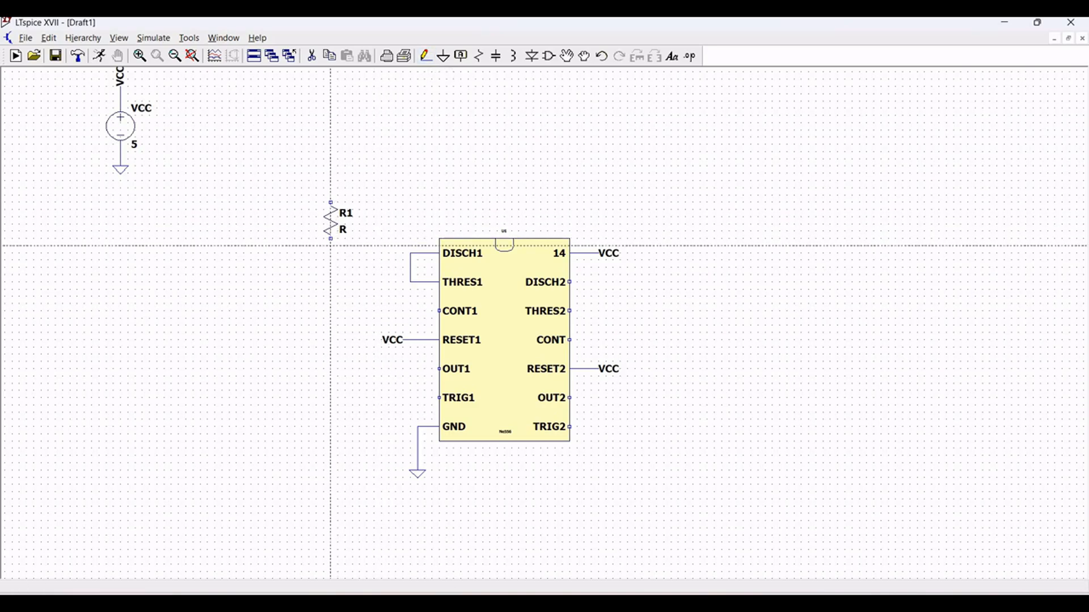
click(330, 238)
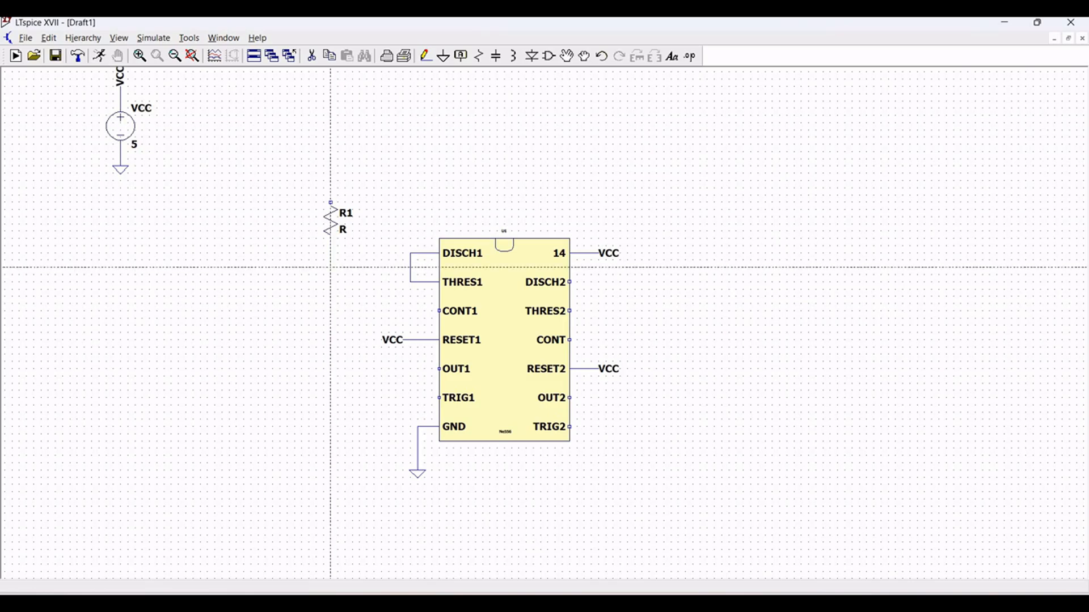
click(410, 267)
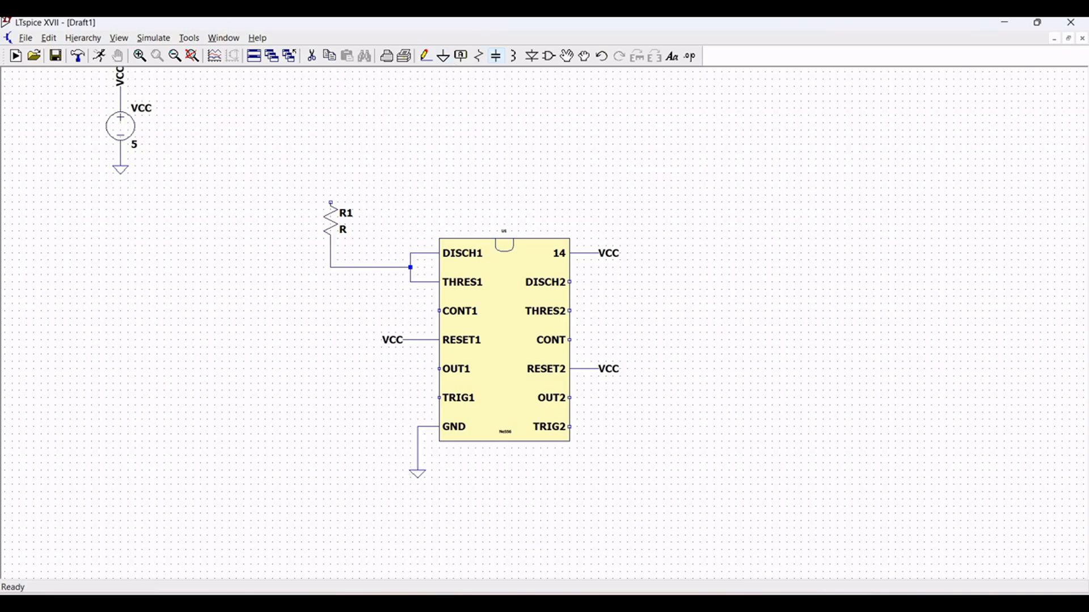
- Place a capacitor directly below resistor R1 and wire its upper end to the corner of the resistor's wire
key(c)
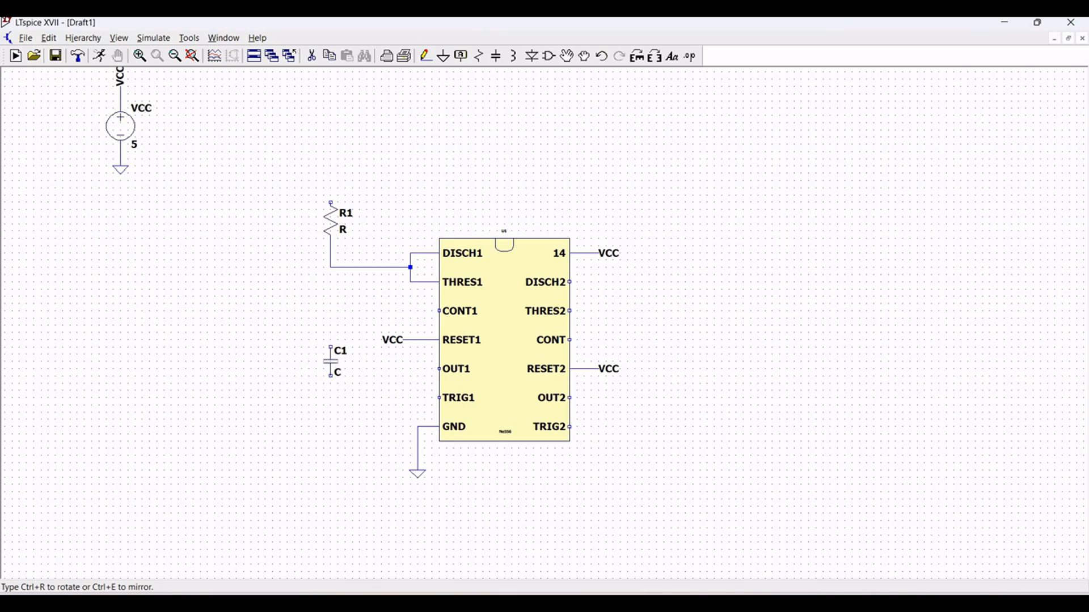
click(330, 347)
key(Escape)
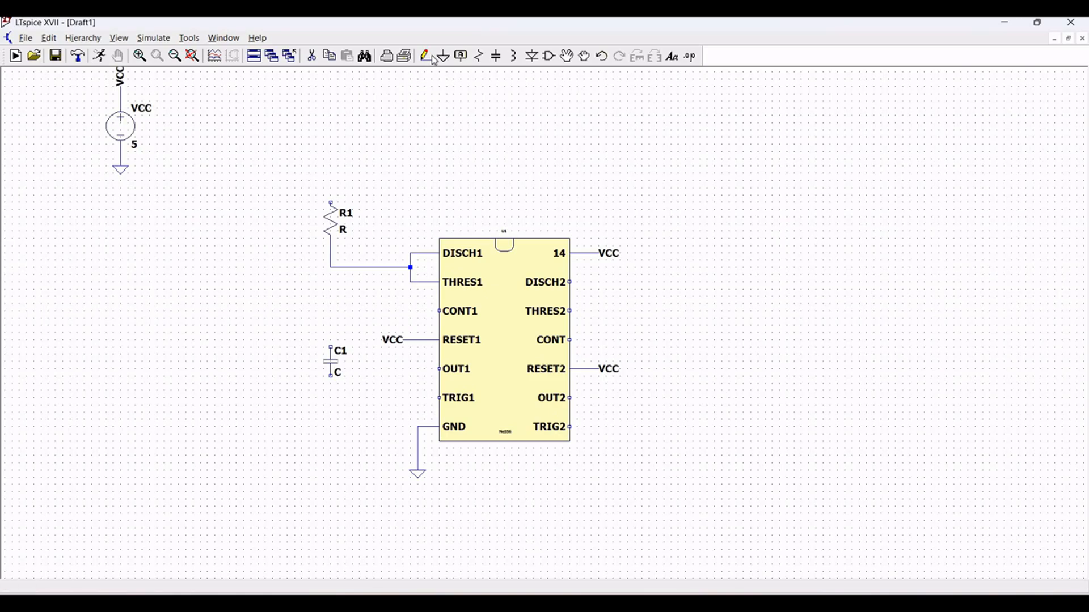
click(430, 57)
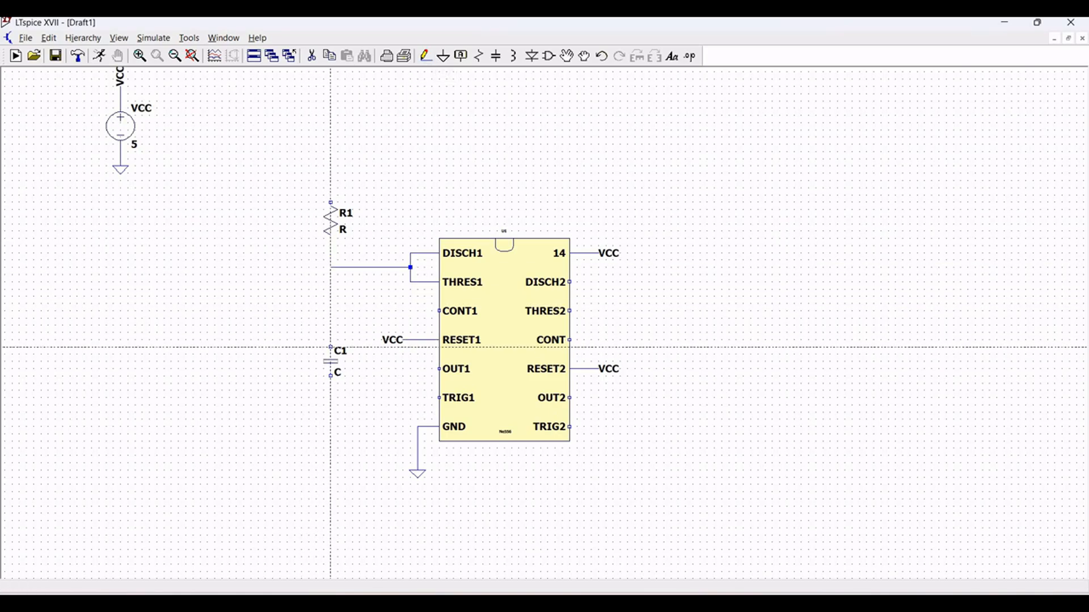
click(330, 347)
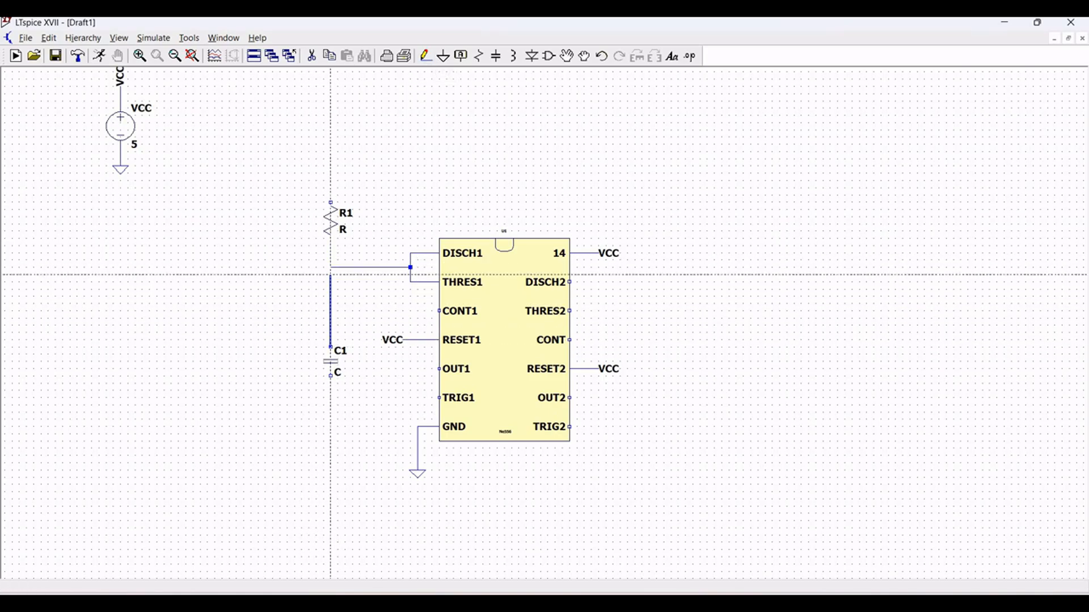
click(331, 267)
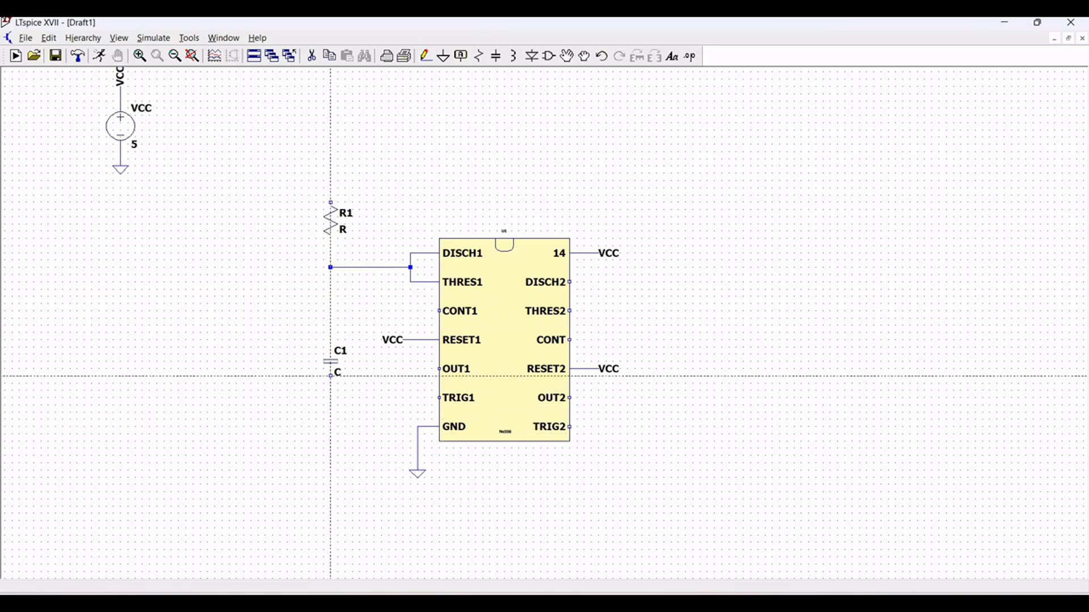
- Wire the lower end of capacitor C1 down and across to the timer's ground wire
click(331, 376)
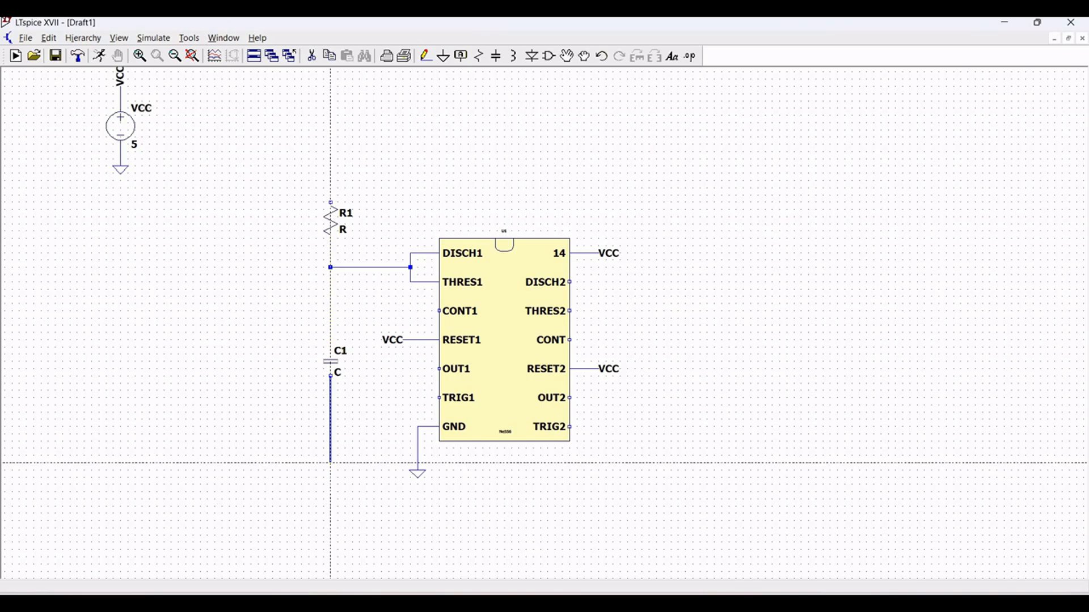
click(331, 463)
click(418, 463)
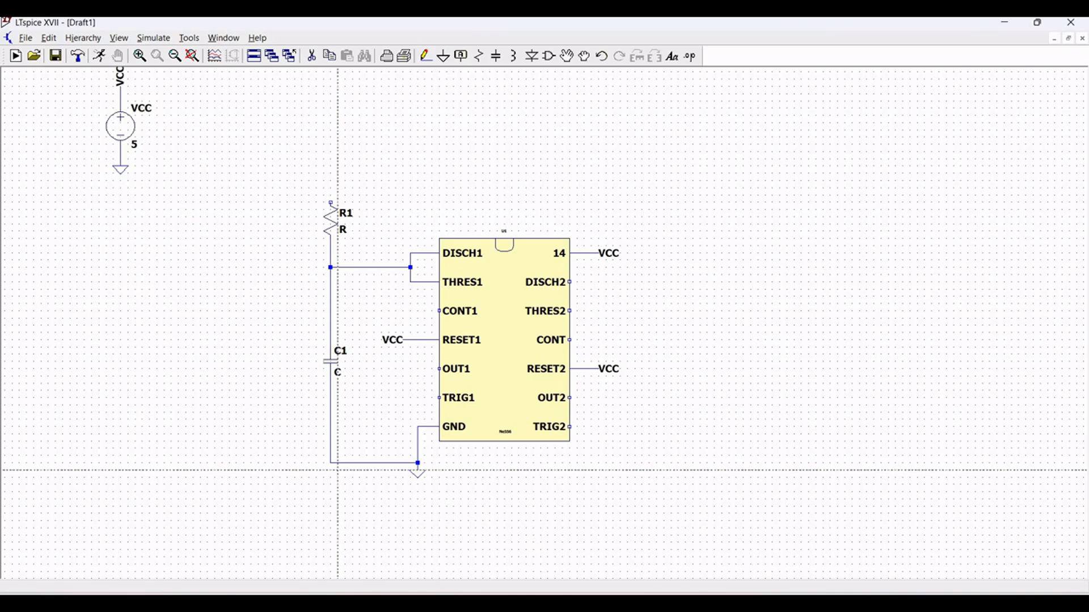
key(Escape)
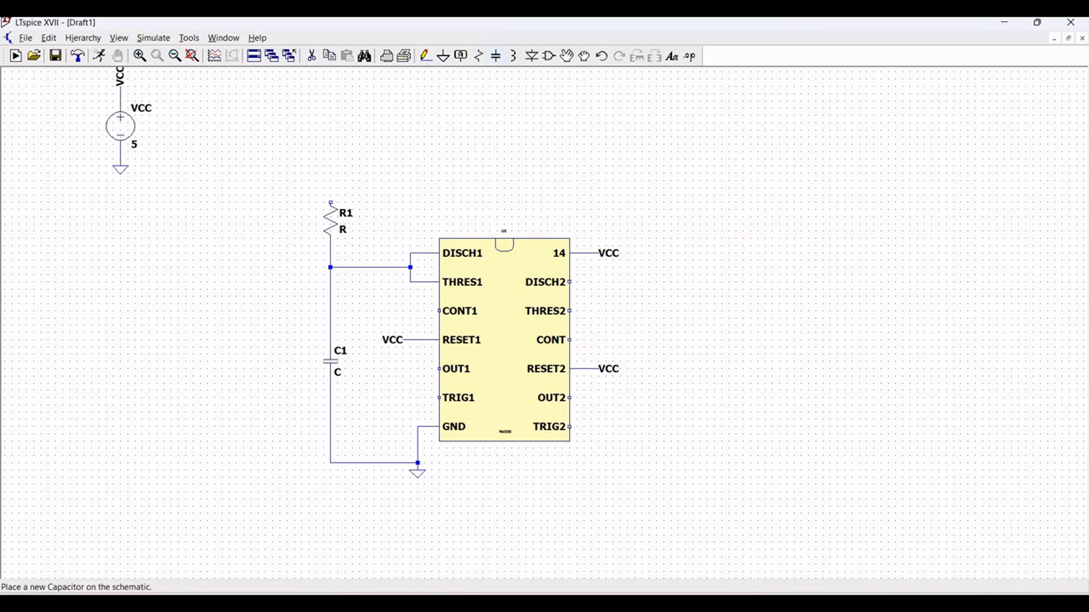
- Place a horizontal capacitor beside the timer's CONT1 pin and wire its nearer end to that pin
key(c)
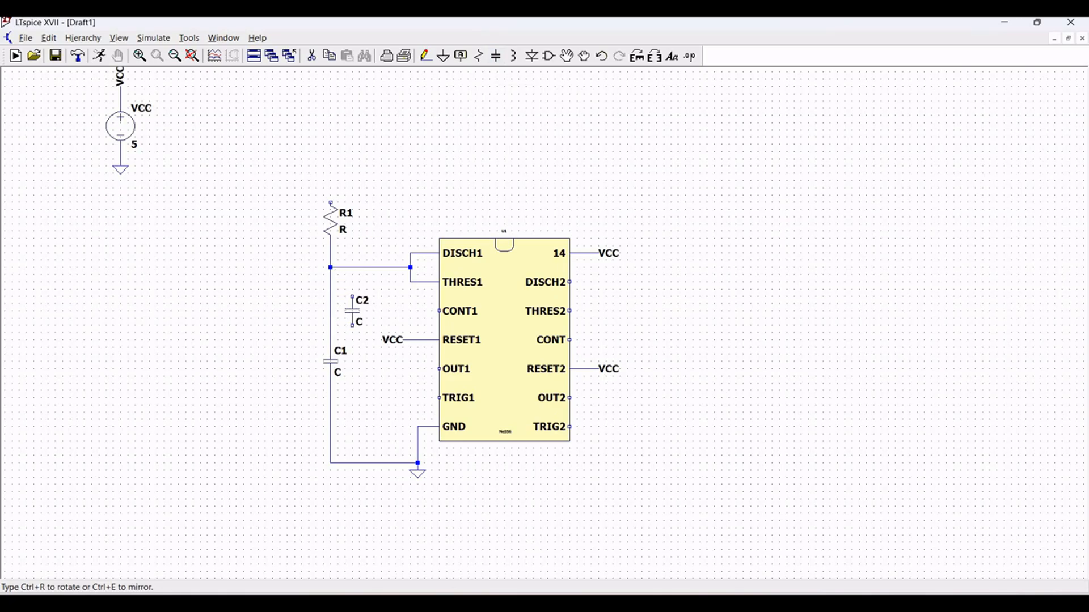
key(ctrl+r)
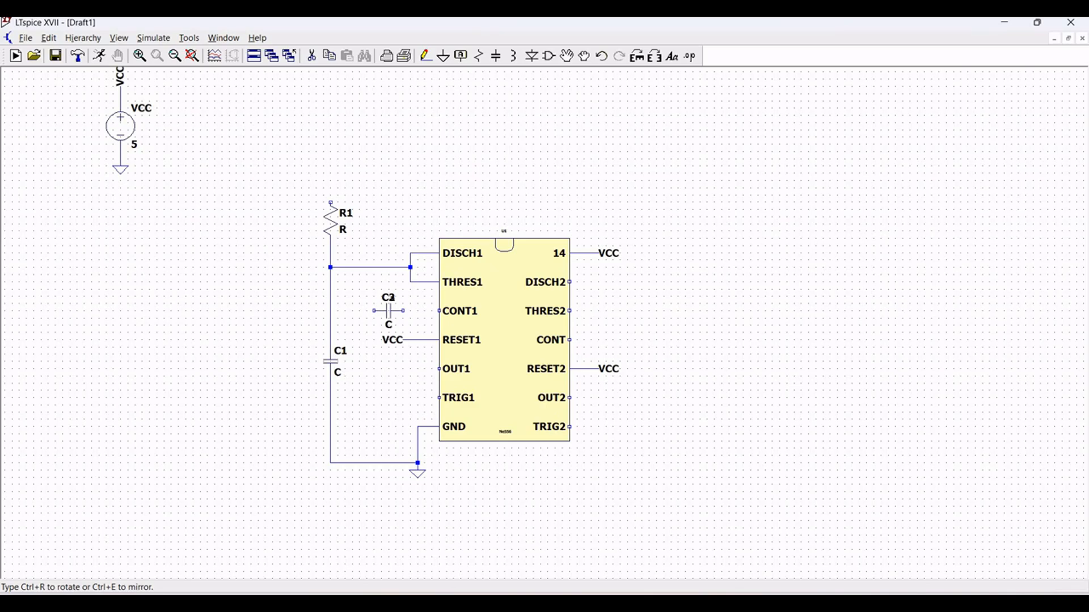
key(Escape)
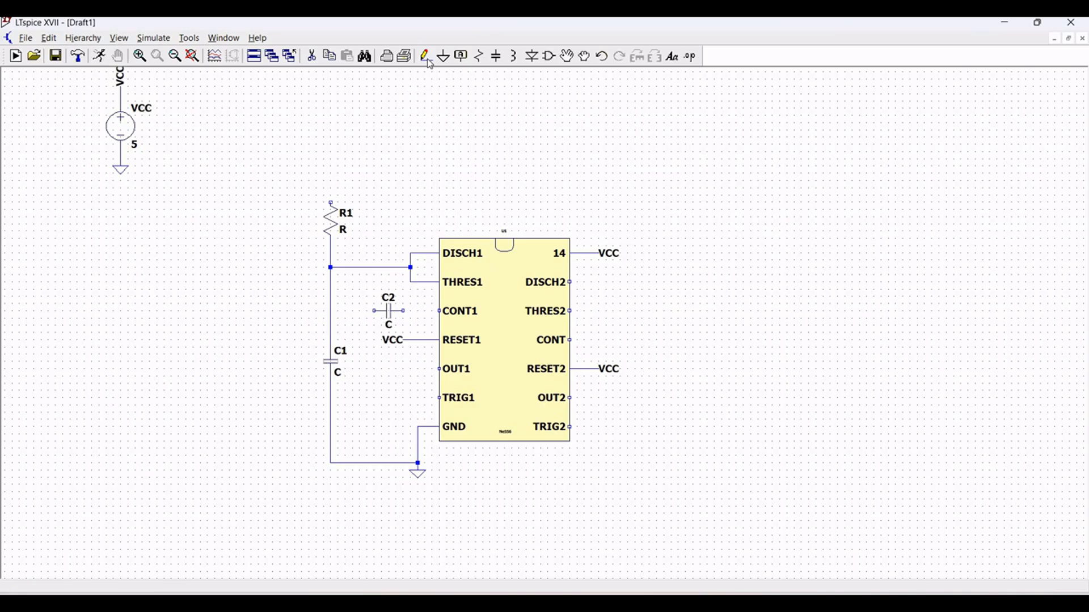
click(427, 58)
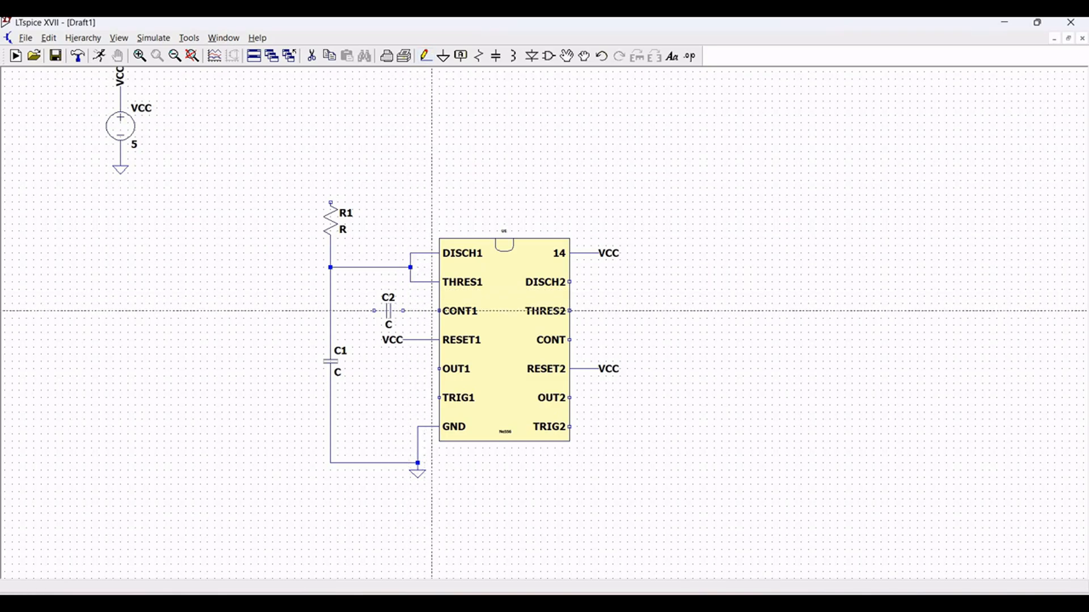
click(439, 311)
click(403, 310)
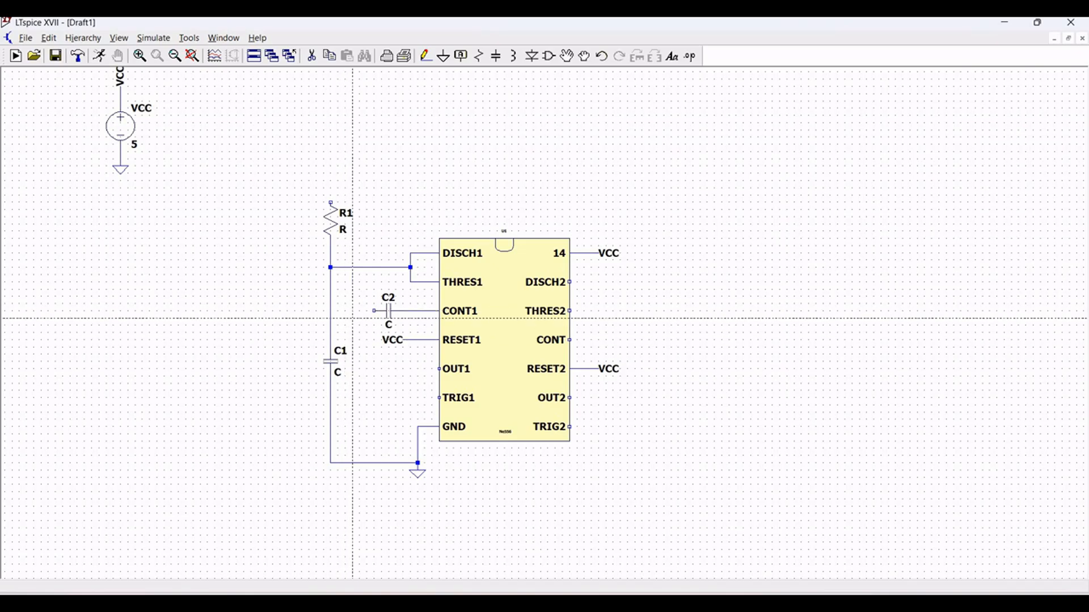
- Wire capacitor C2's free end down to the ground wire, and R1's upper end over the chip to pin 14's VCC wire
click(374, 311)
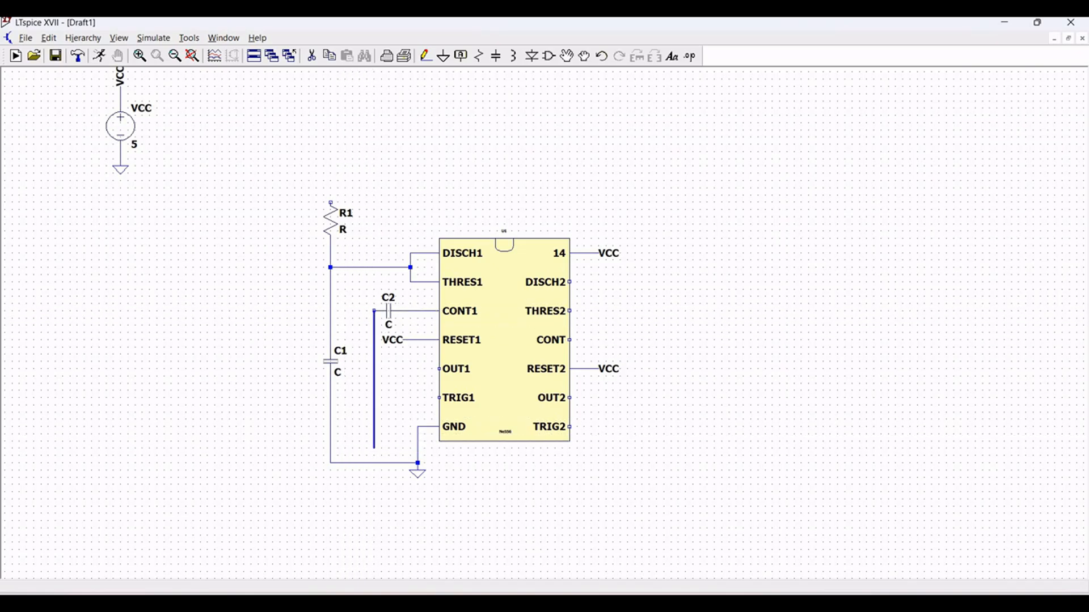
click(374, 463)
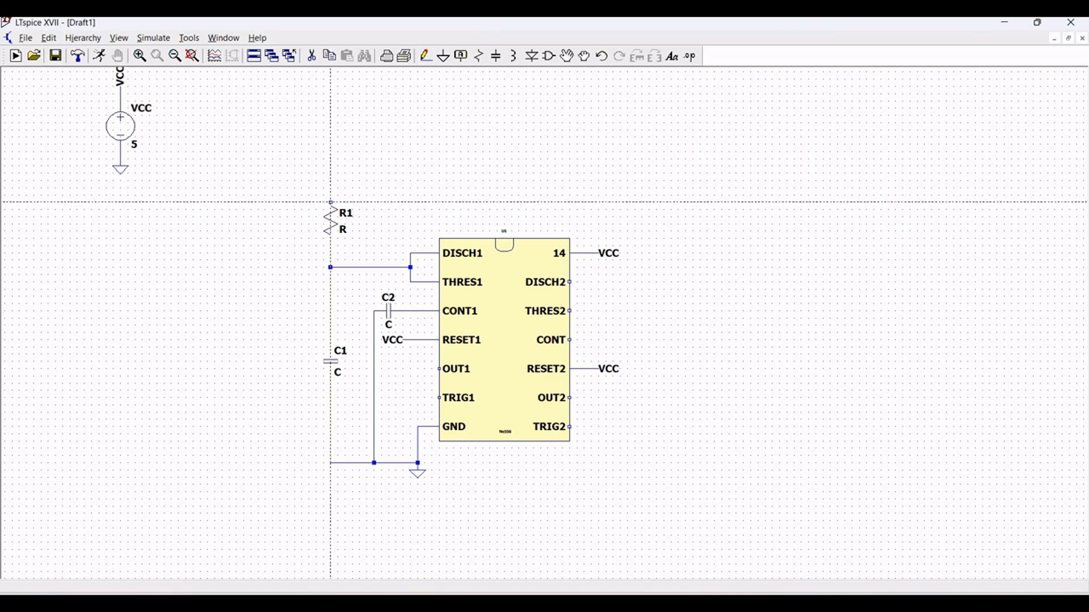
click(331, 202)
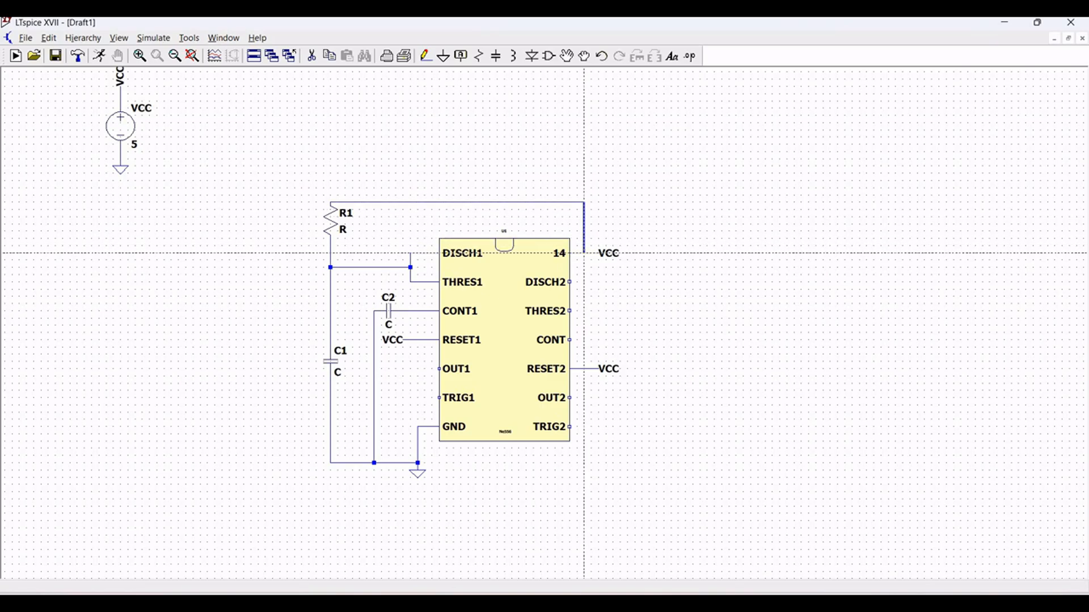
click(584, 253)
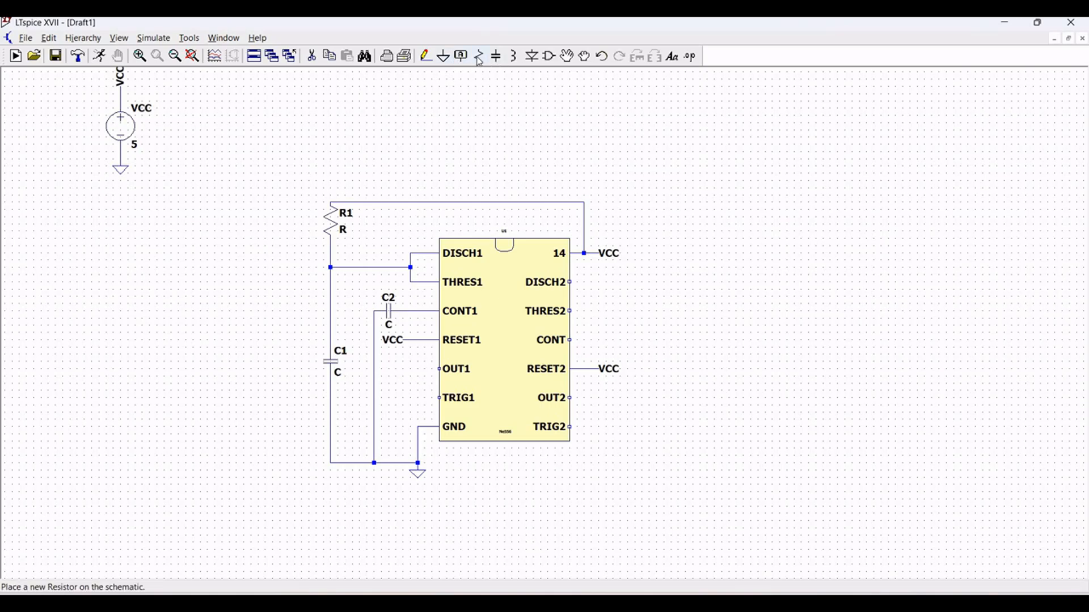
- Place a vertical resistor to the left of R1 and wire its upper end to R1's upper end
click(479, 56)
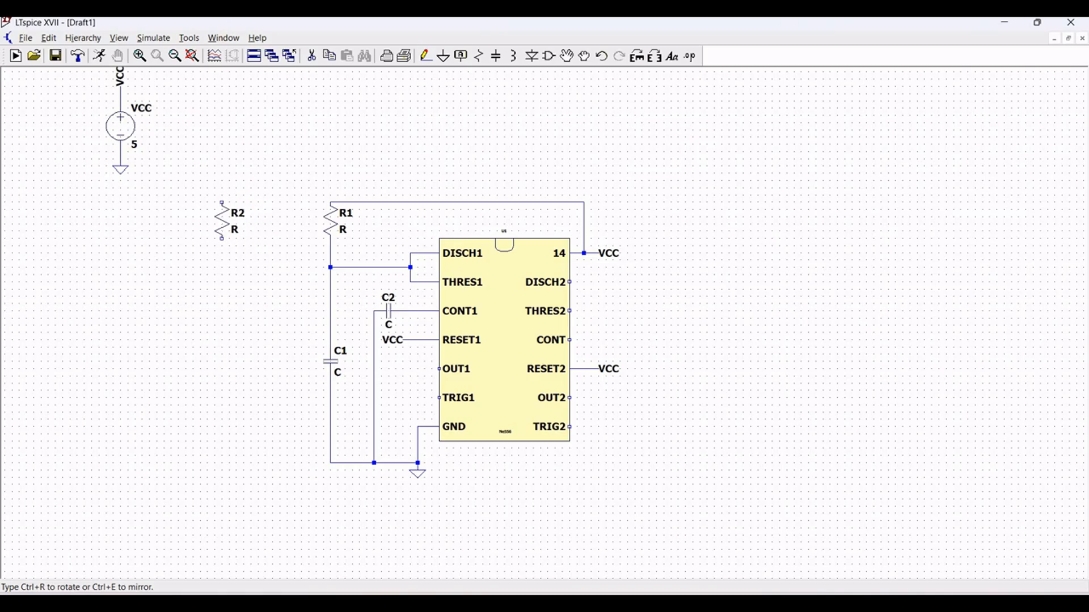
click(229, 203)
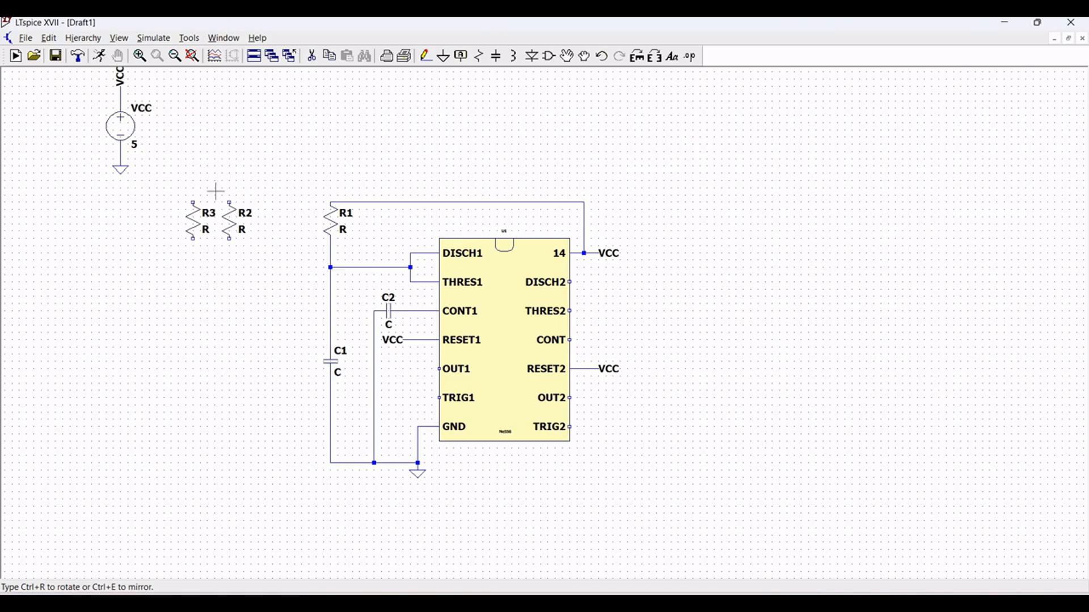
key(Escape)
click(425, 55)
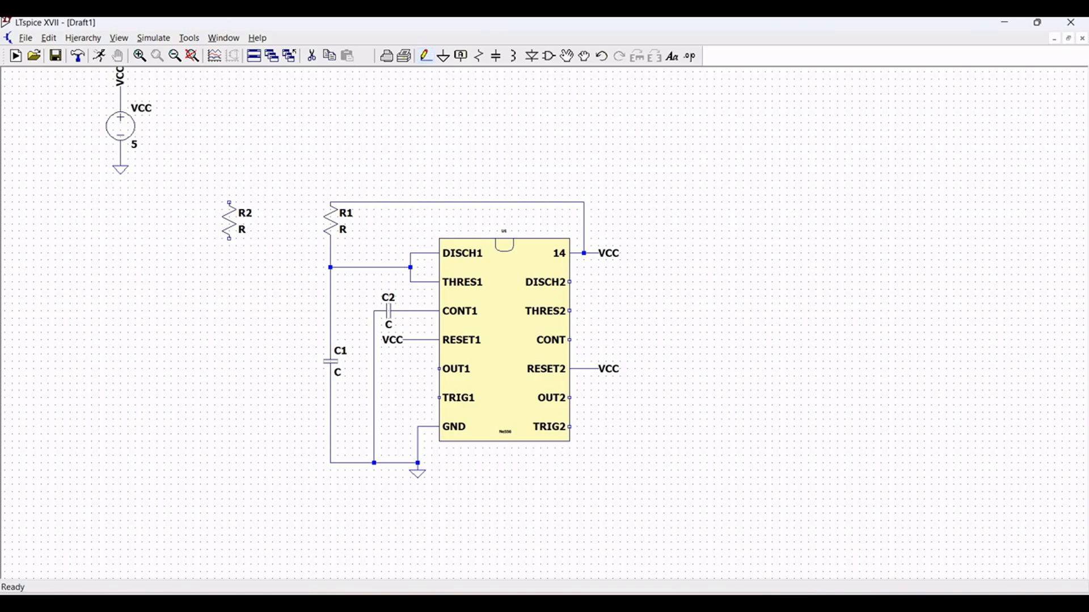
click(229, 202)
click(330, 202)
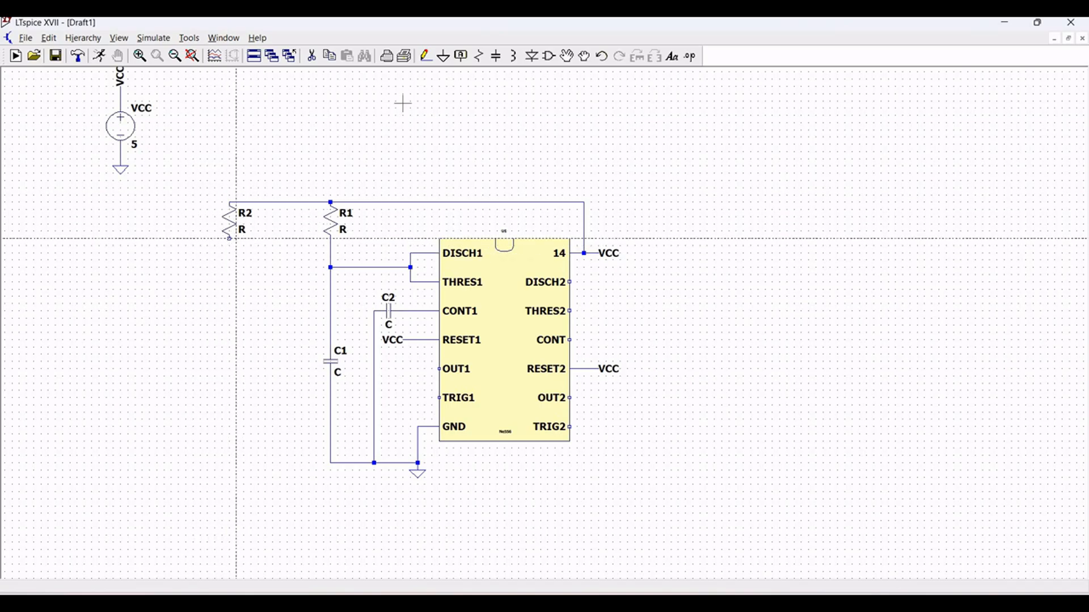
- Place a capacitor below resistor R2, level with C1, and a vertical resistor to the left of that capacitor
click(496, 55)
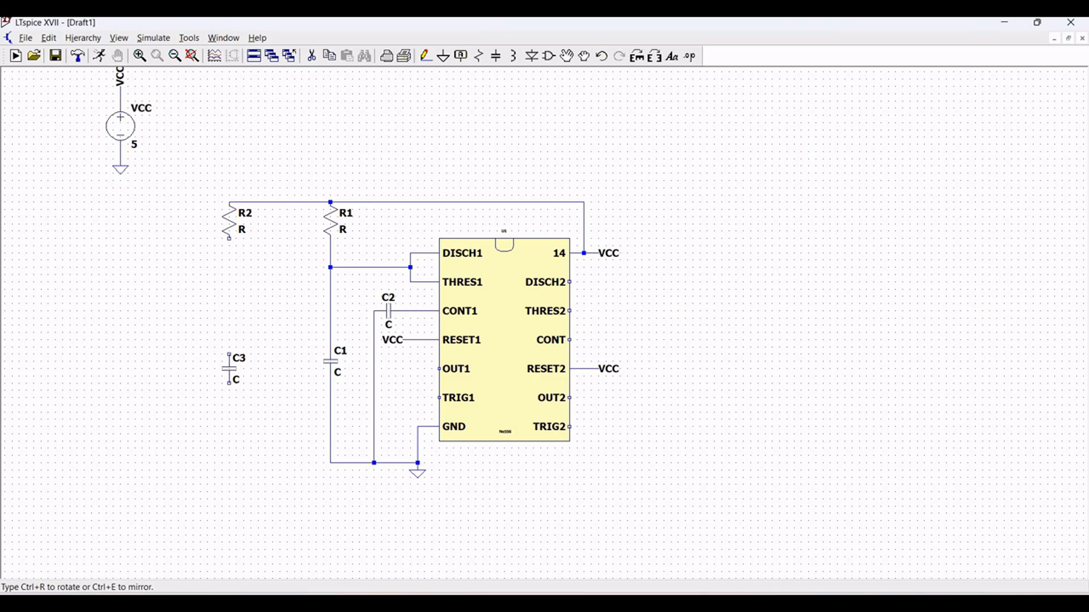
click(229, 361)
key(Escape)
click(479, 57)
click(157, 358)
key(Escape)
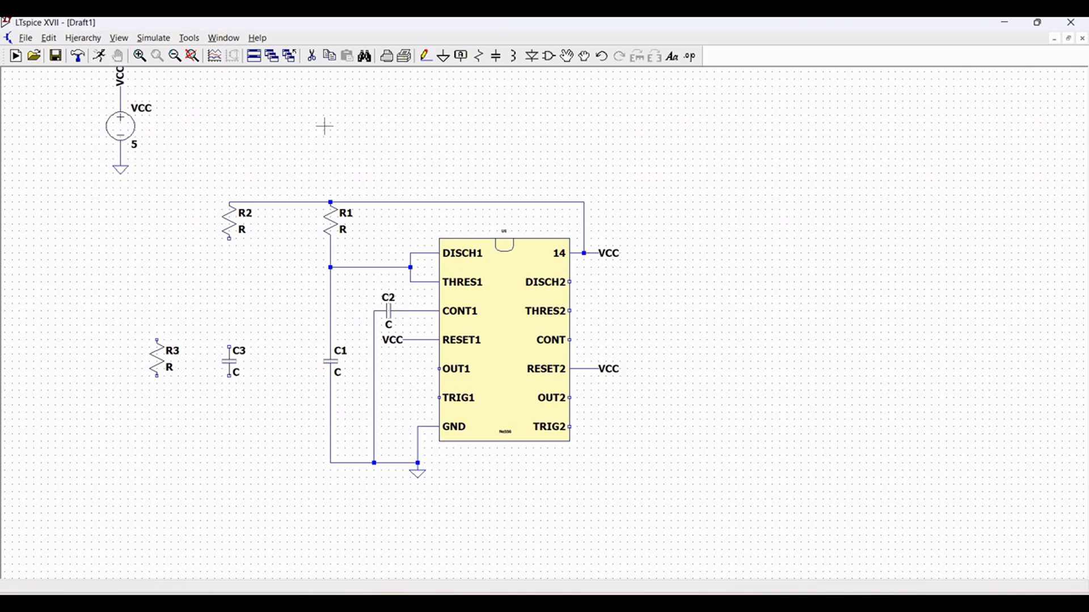
- Wire R2's lower end down to capacitor C3 and connect R3's upper end across to that wire
click(426, 56)
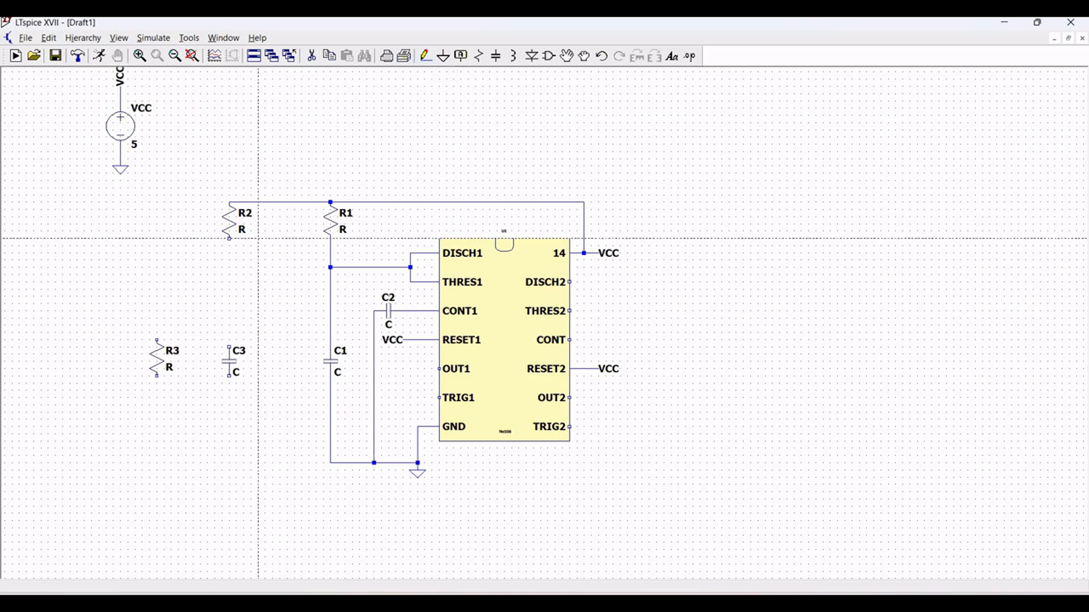
click(229, 238)
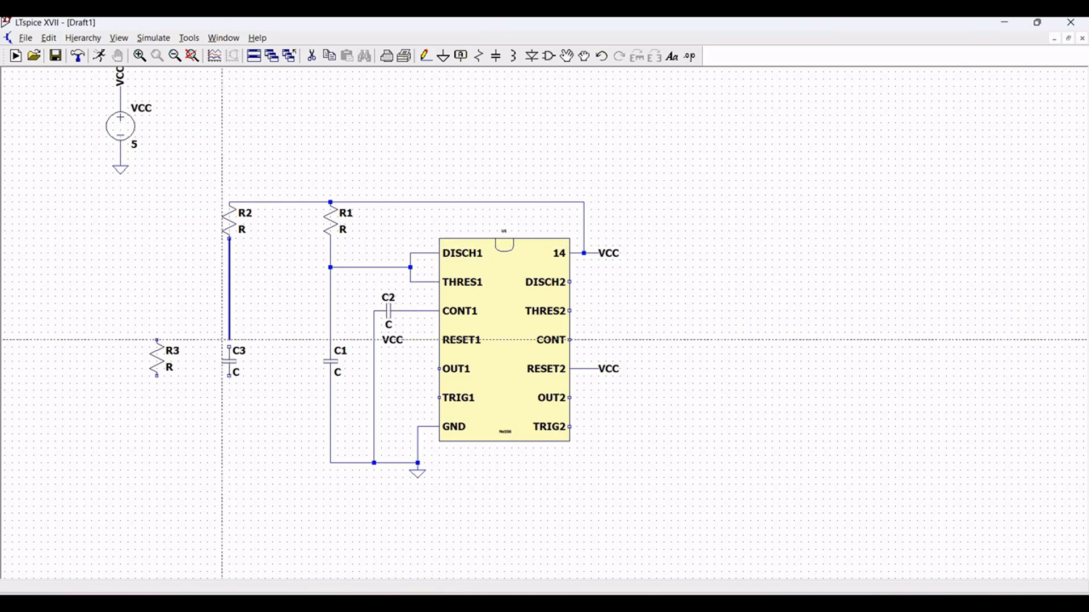
click(229, 358)
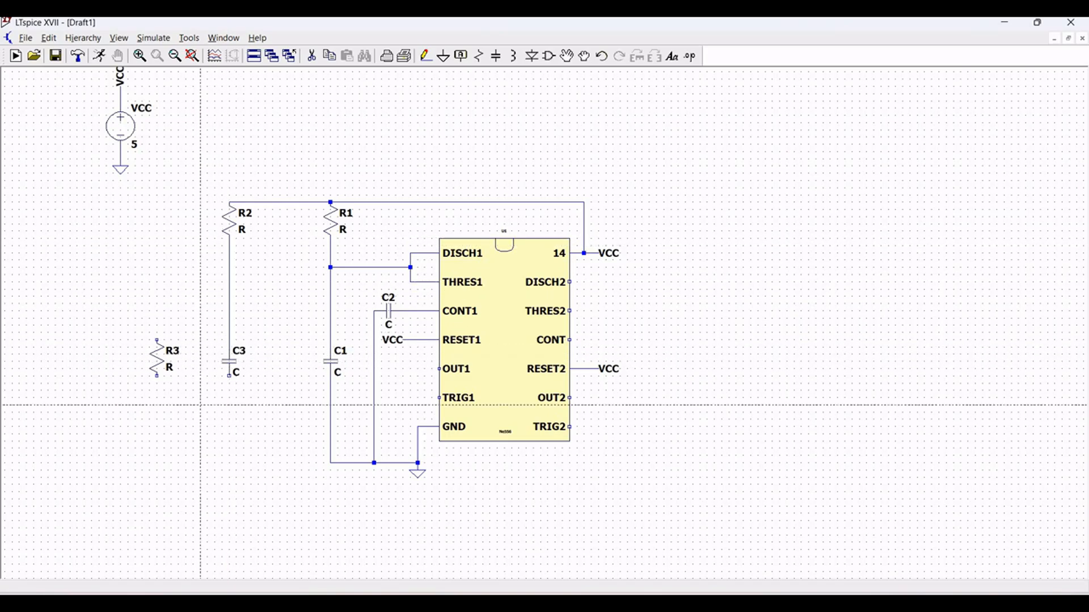
click(157, 341)
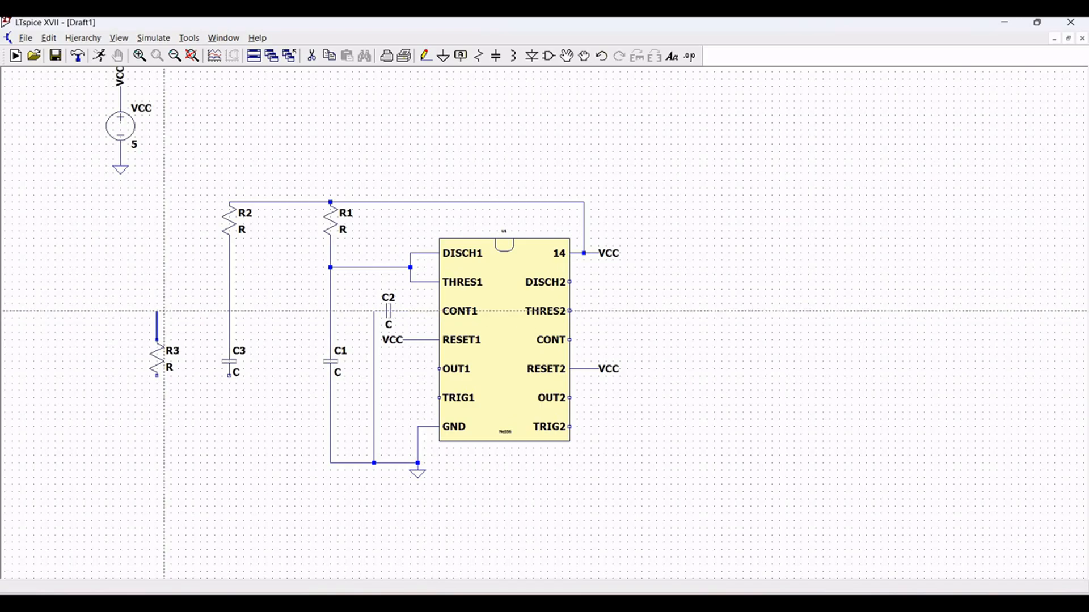
click(157, 303)
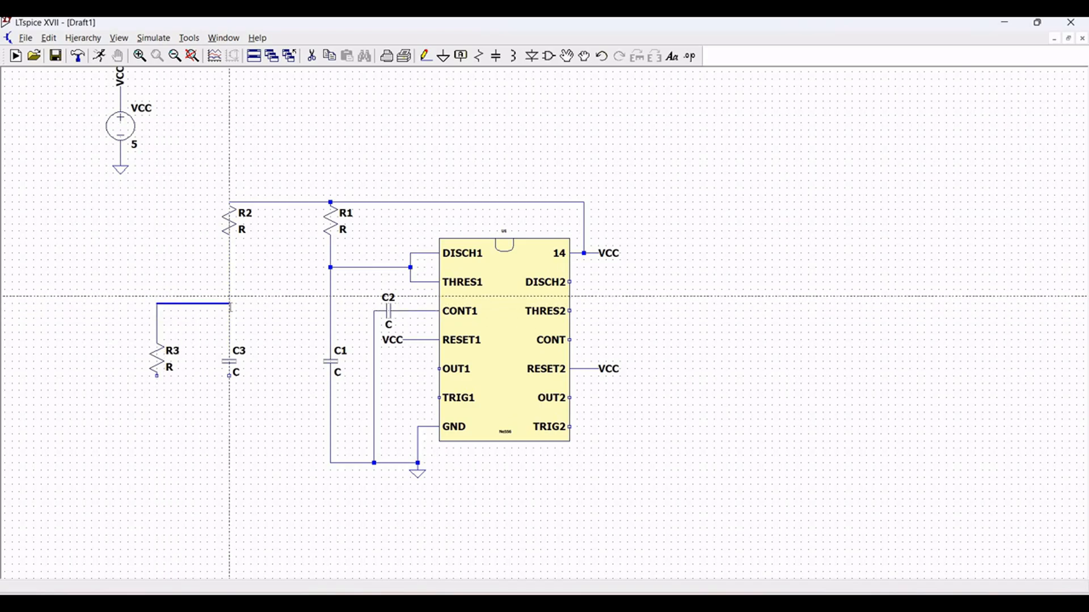
click(229, 304)
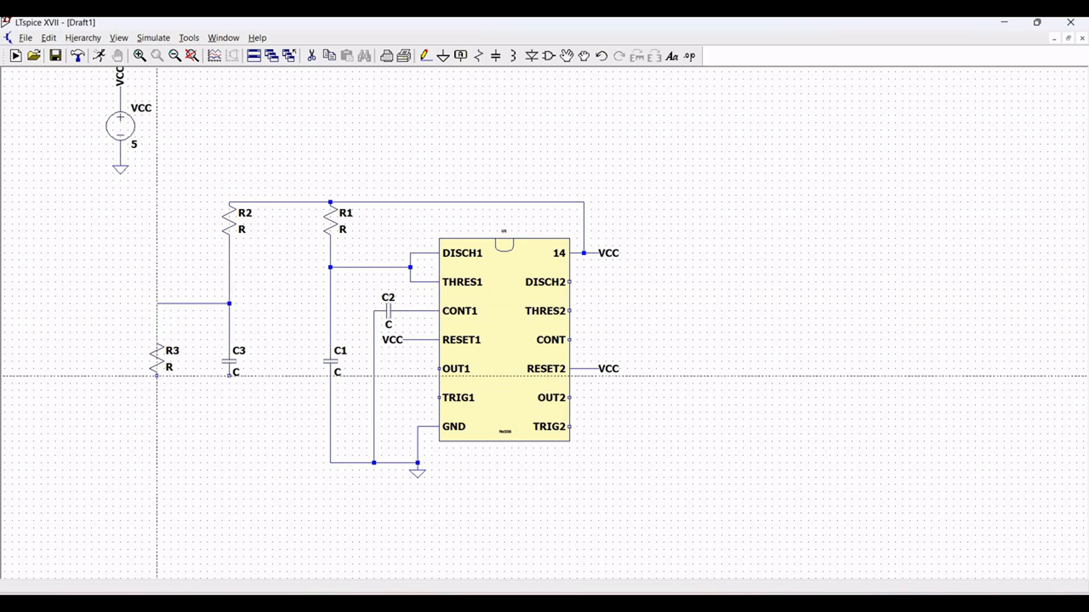
- Wire the lower end of R3 down and across to the lower end of C3, putting them in parallel
click(157, 376)
click(157, 426)
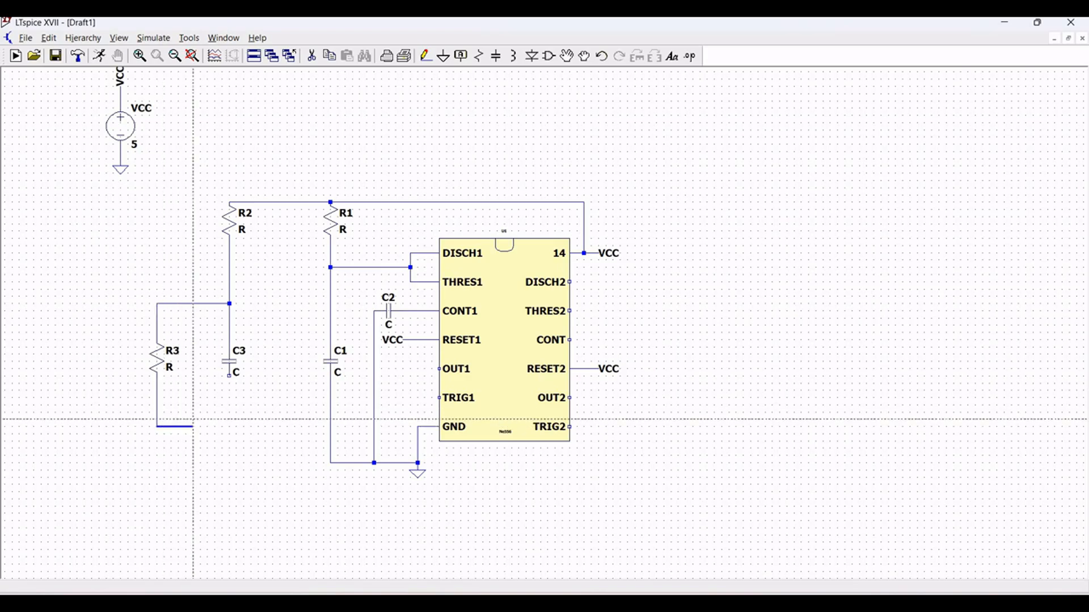
click(229, 427)
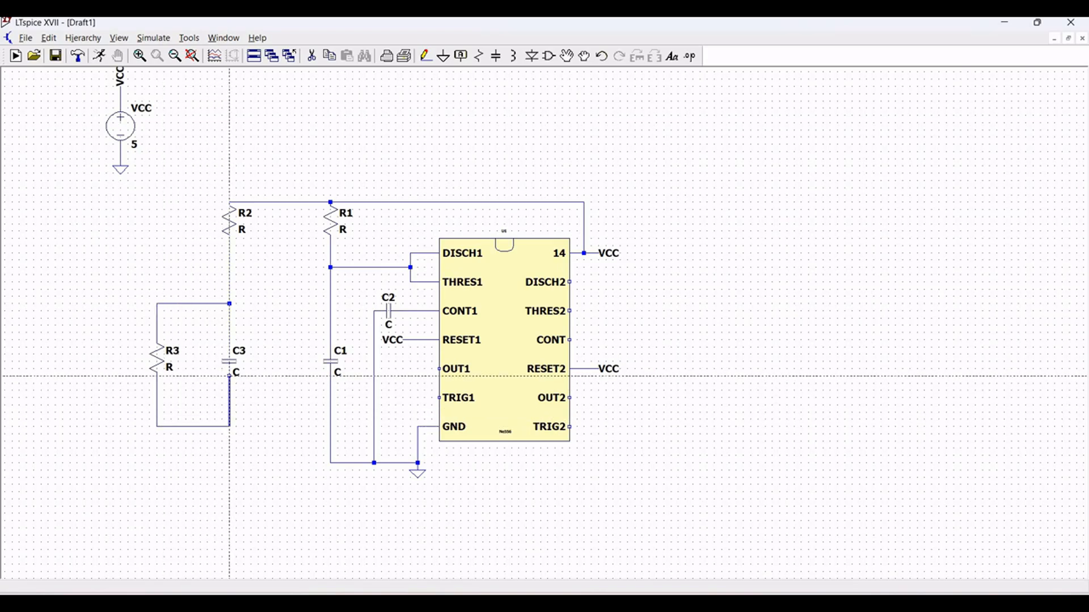
click(229, 376)
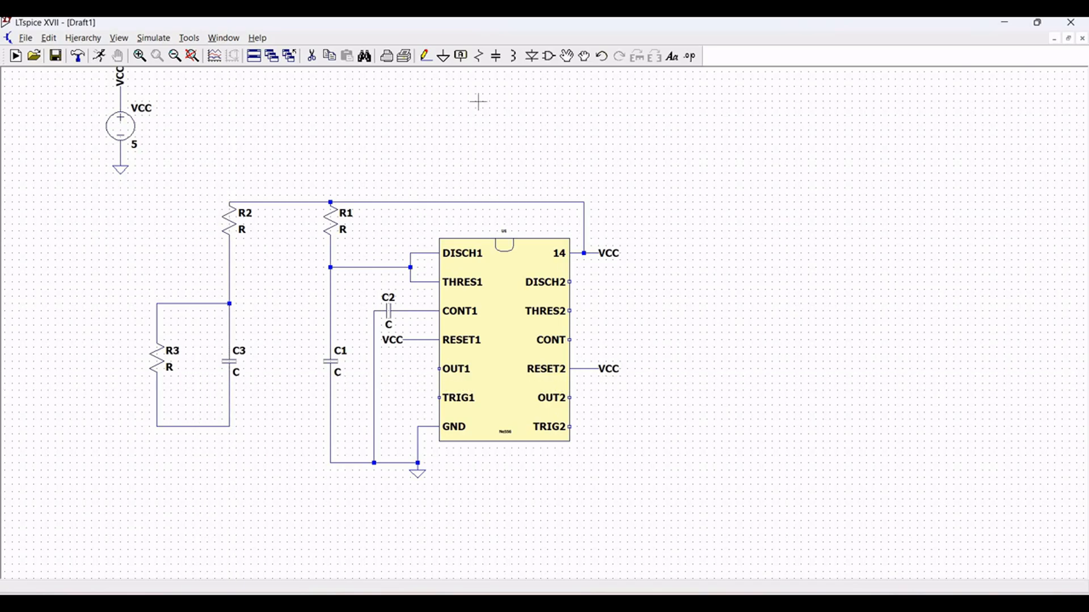
- Place a voltage source directly below capacitor C3 and a ground symbol beneath the source
click(548, 59)
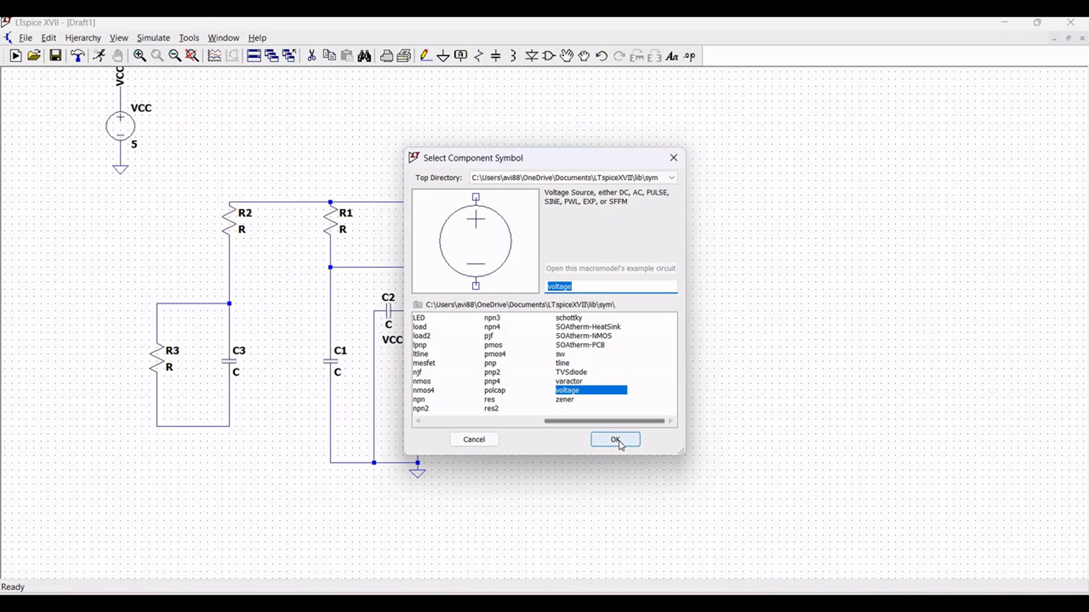
click(615, 440)
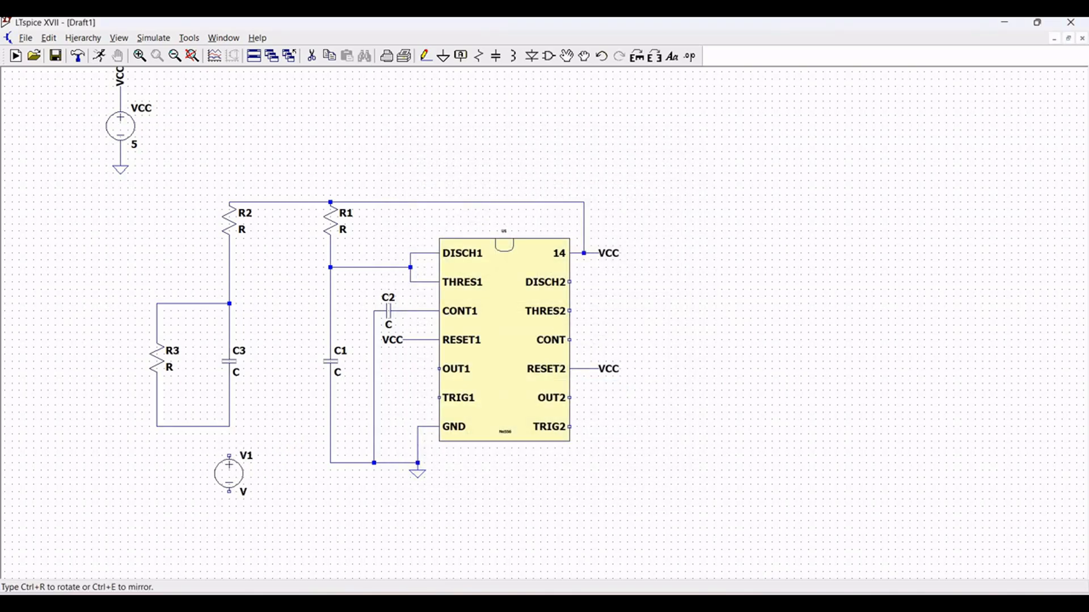
click(229, 473)
key(Escape)
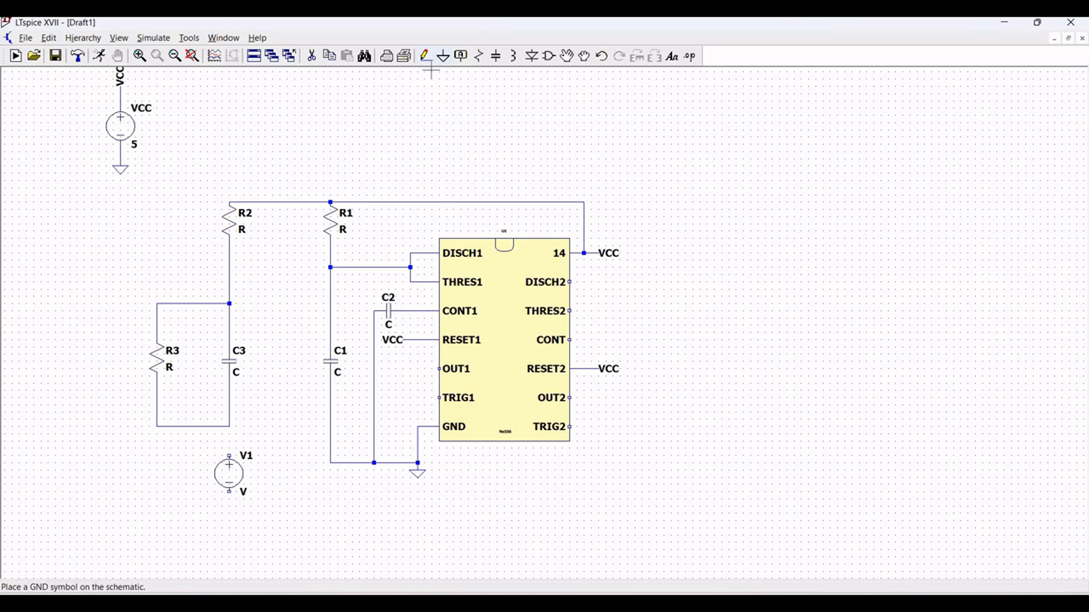
key(g)
click(229, 517)
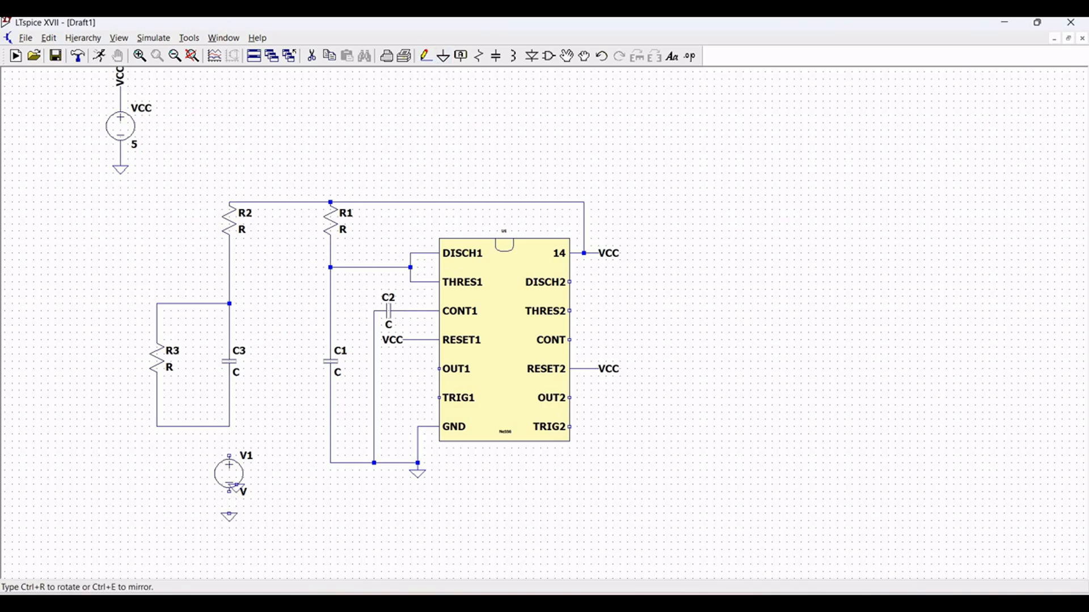
- Wire source V1's positive end up to the R3–C3 junction and its negative end down to the ground symbol
click(425, 55)
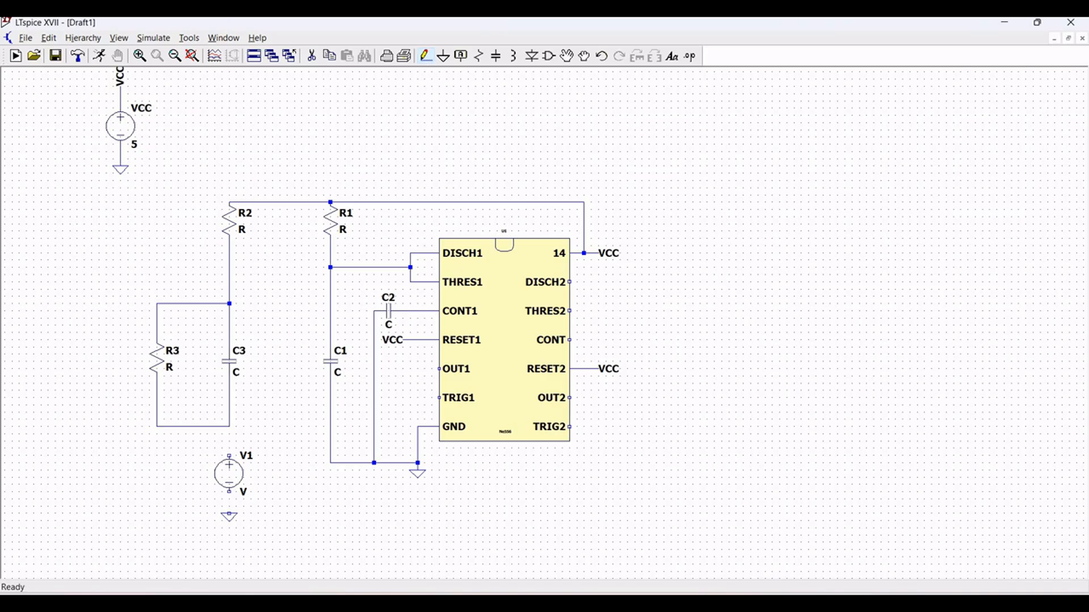
click(229, 456)
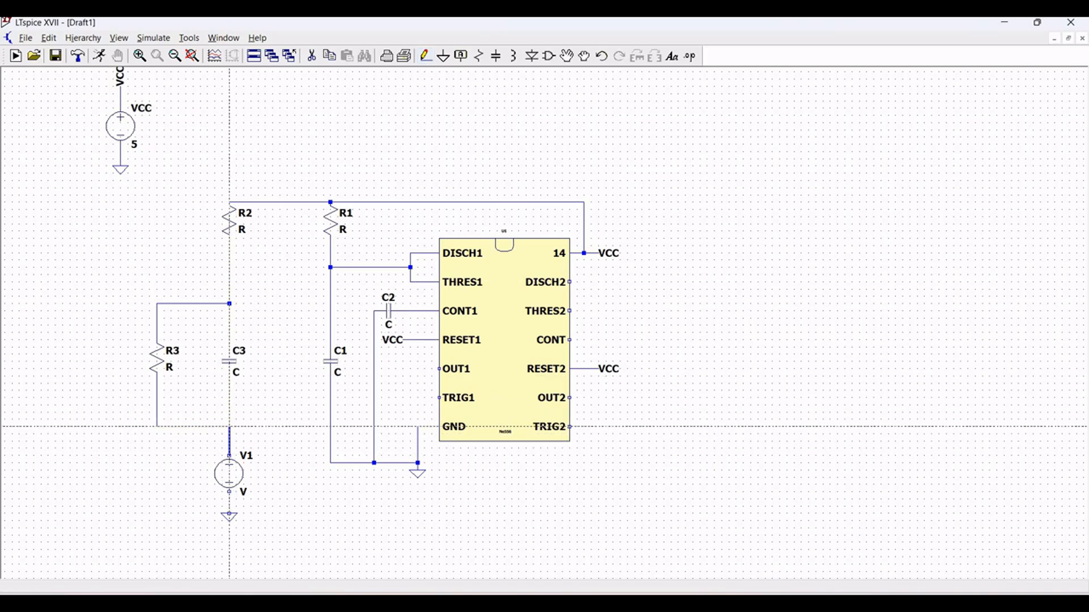
click(229, 427)
click(230, 493)
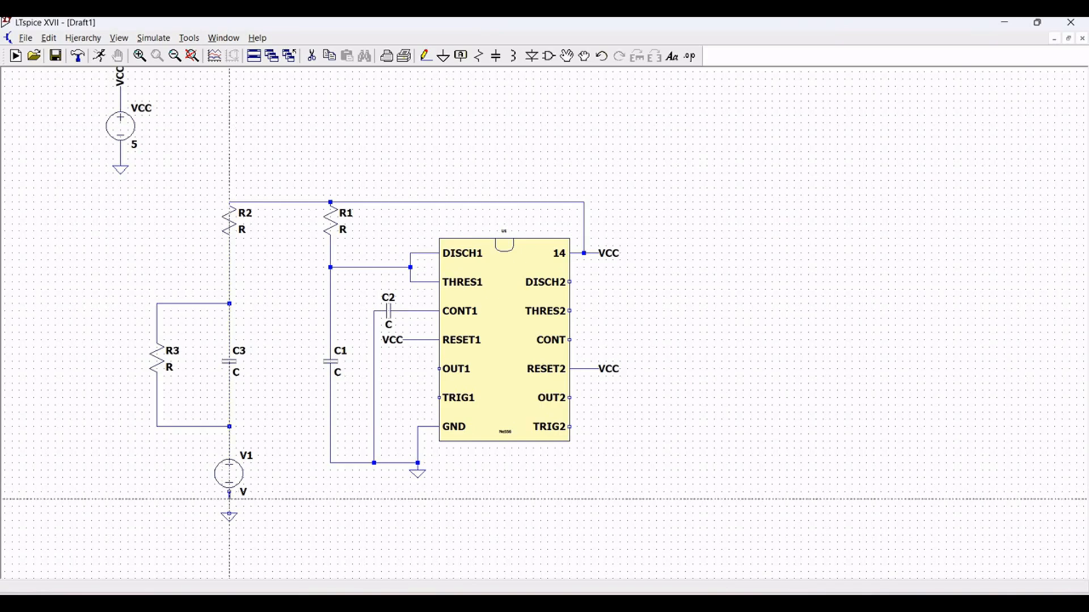
click(229, 513)
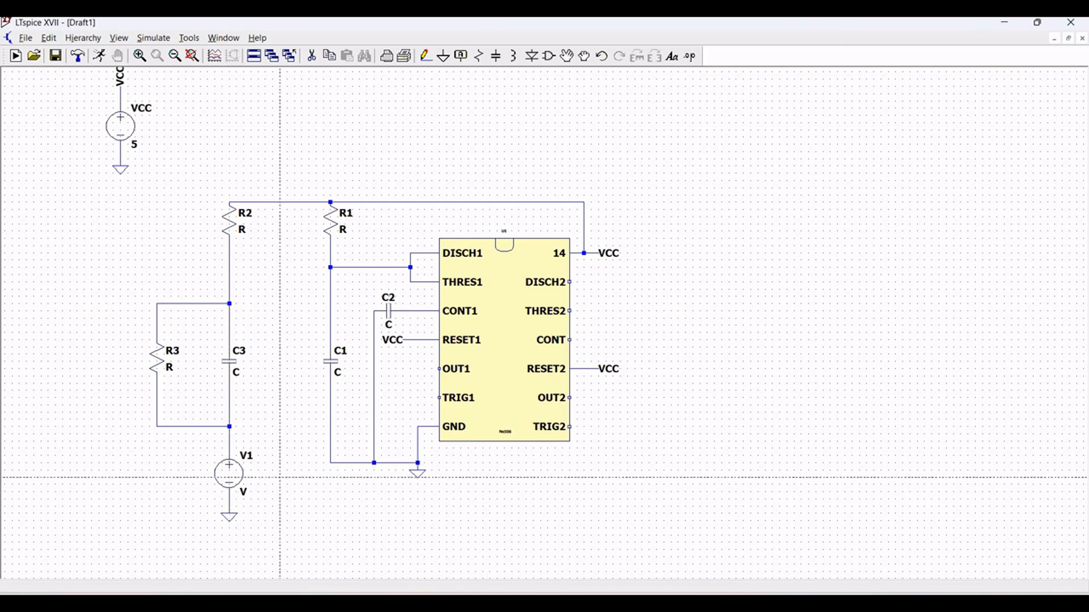
key(Escape)
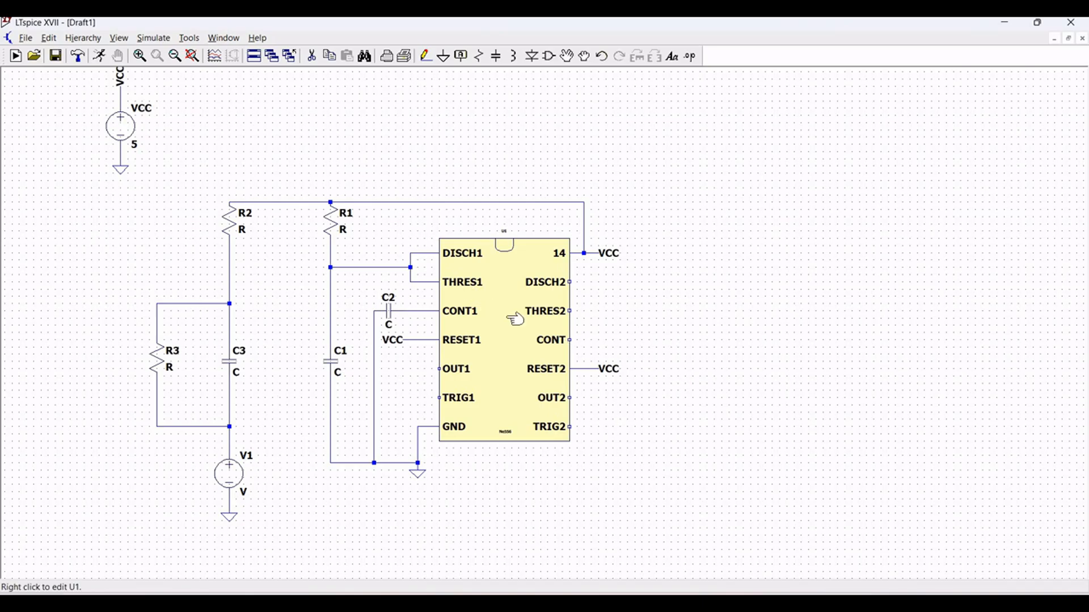
- Wire the DISCH2 pin to the THRES2 pin with a short loop beside the 556 chip
click(426, 56)
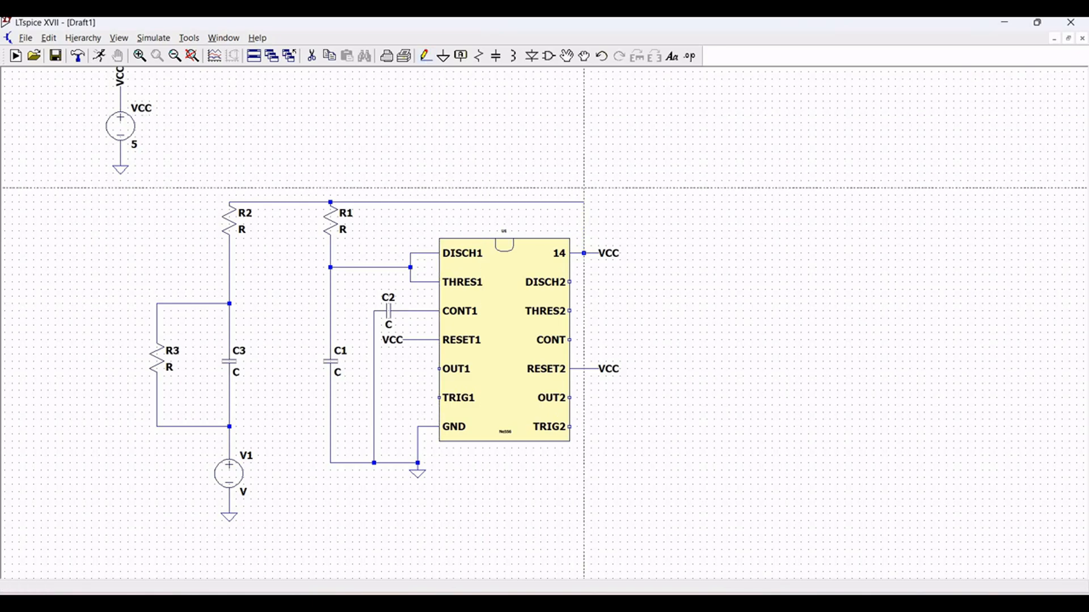
click(584, 253)
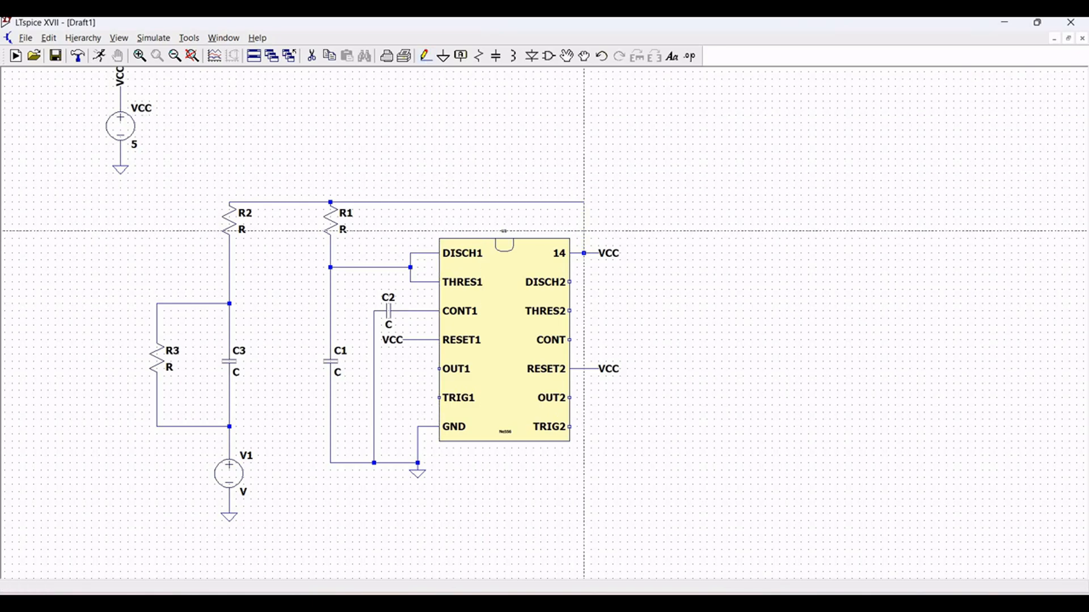
click(570, 282)
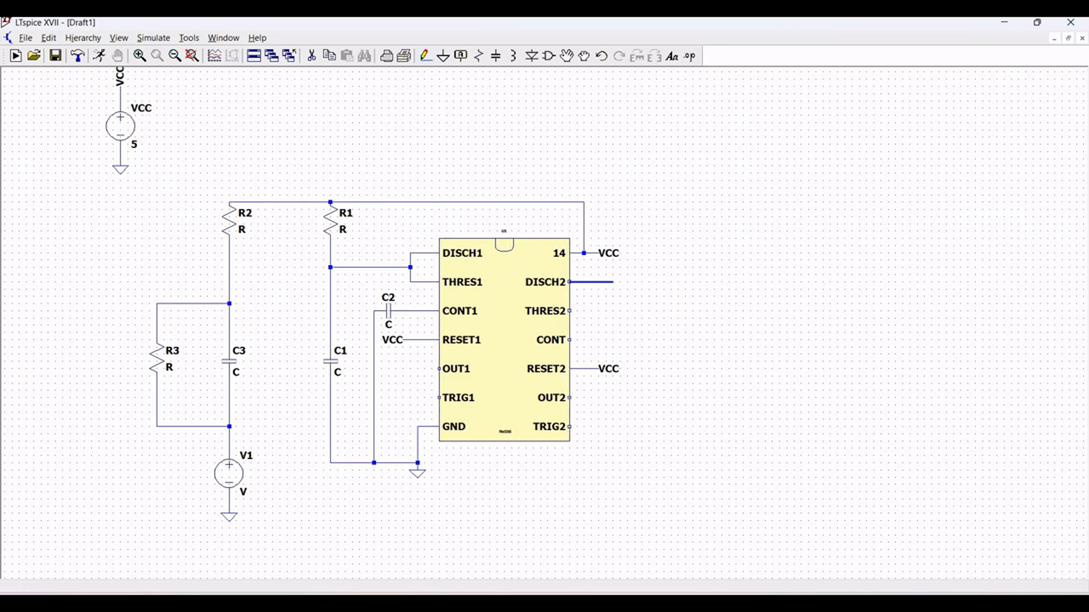
click(598, 311)
click(570, 311)
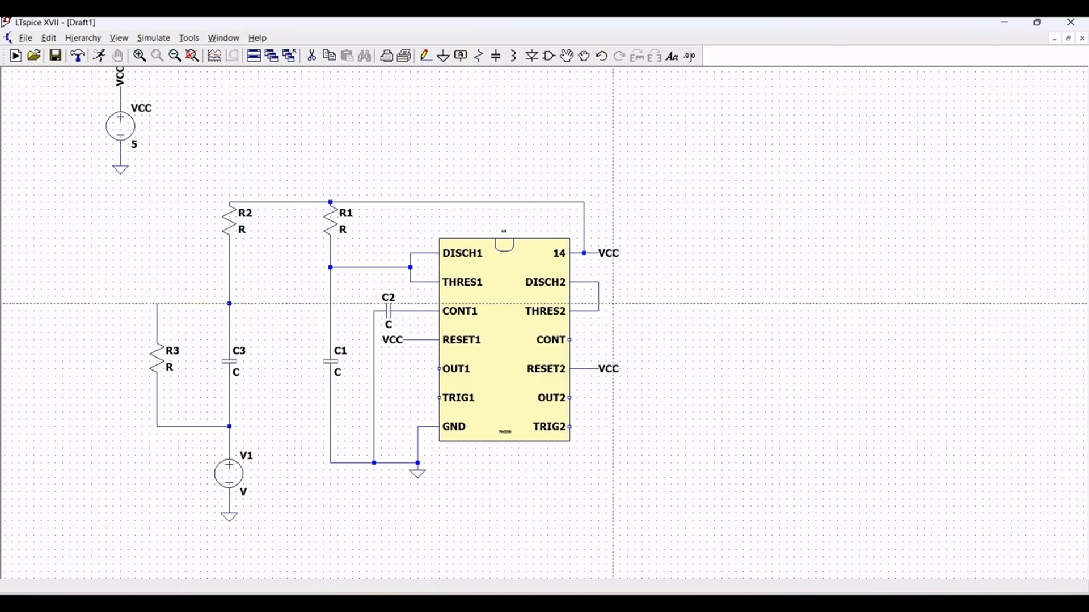
- Place two vertical resistors, R4 and R5, side by side on the VCC pin's side of the chip
click(478, 59)
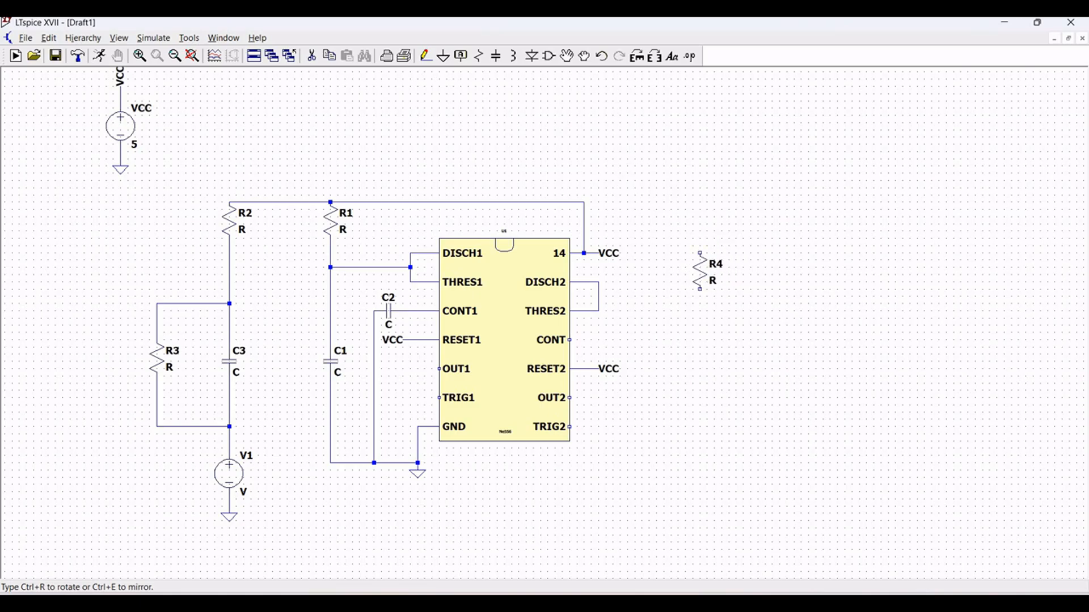
click(700, 271)
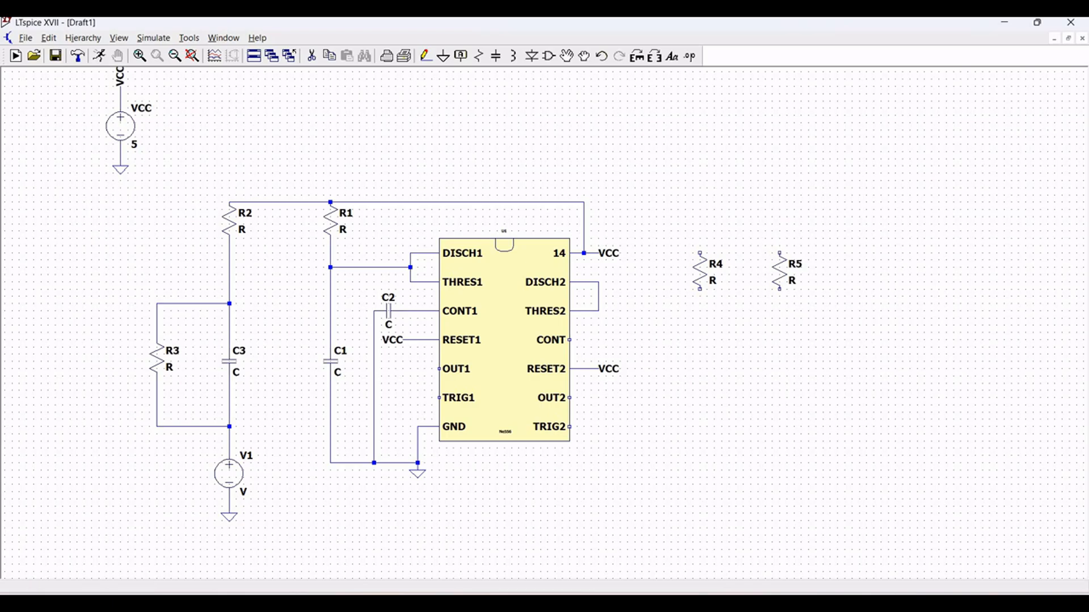
click(780, 271)
key(Escape)
- Wire the DISCH2–THRES2 junction across and up to the lower end of R5
click(425, 56)
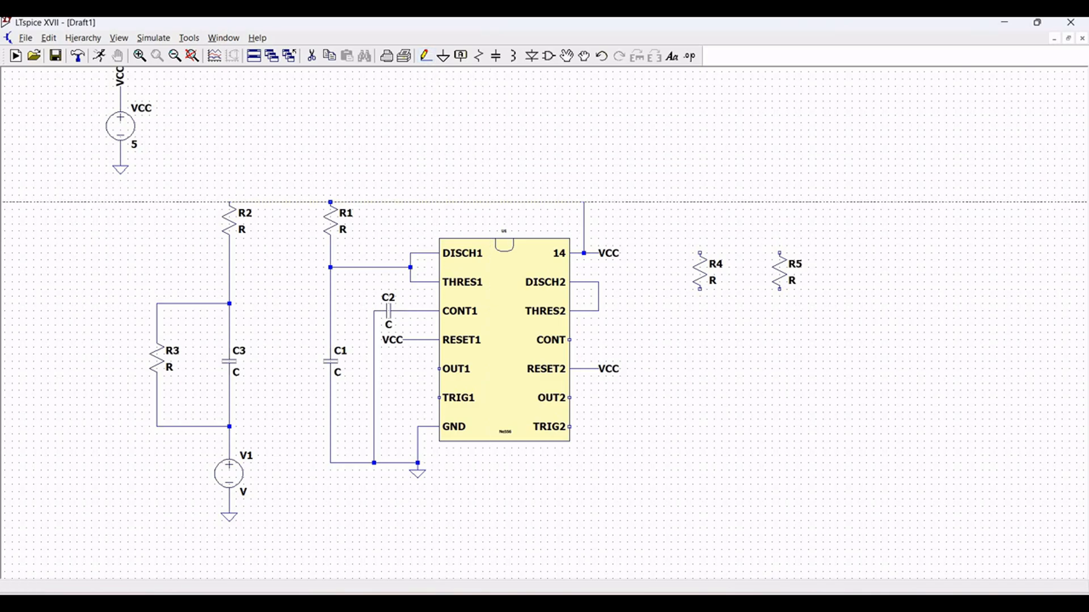
click(598, 311)
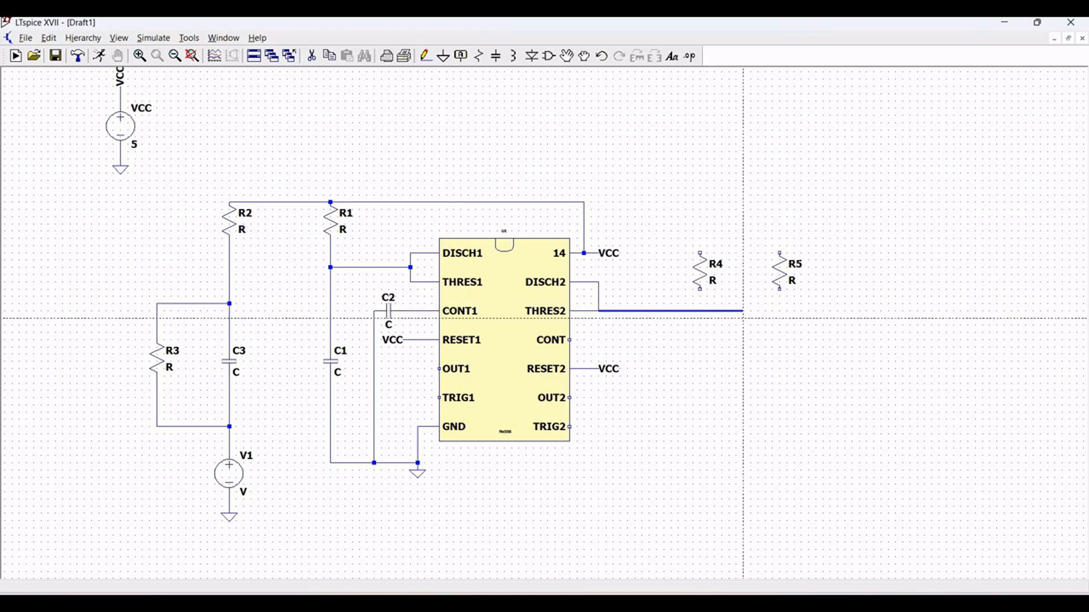
click(779, 311)
click(780, 290)
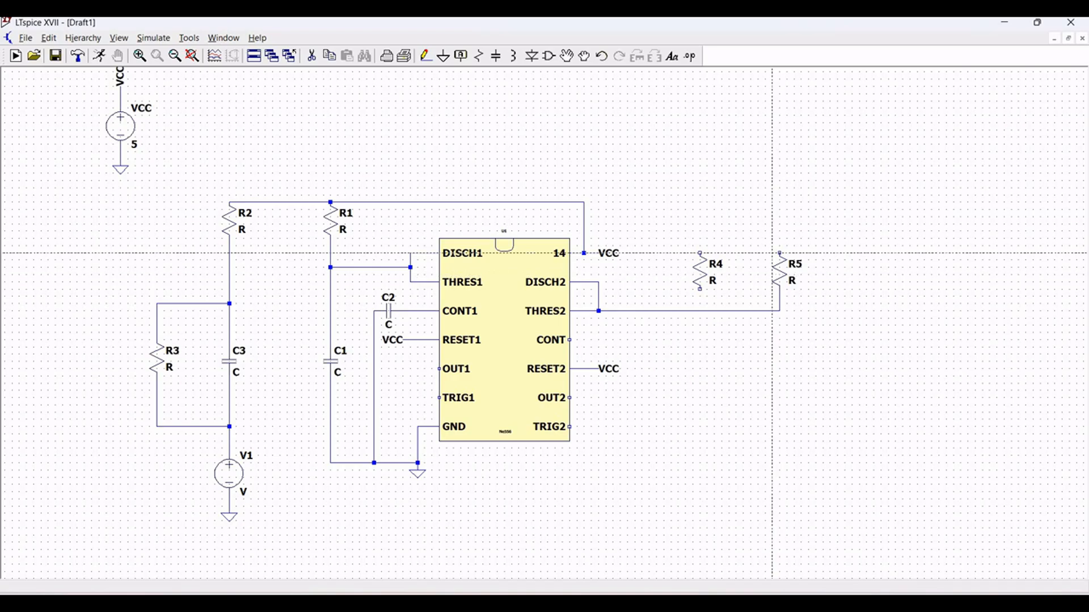
- Wire R5's upper end across to the VCC rail above pin 14 and connect R4's upper end to that wire
click(780, 253)
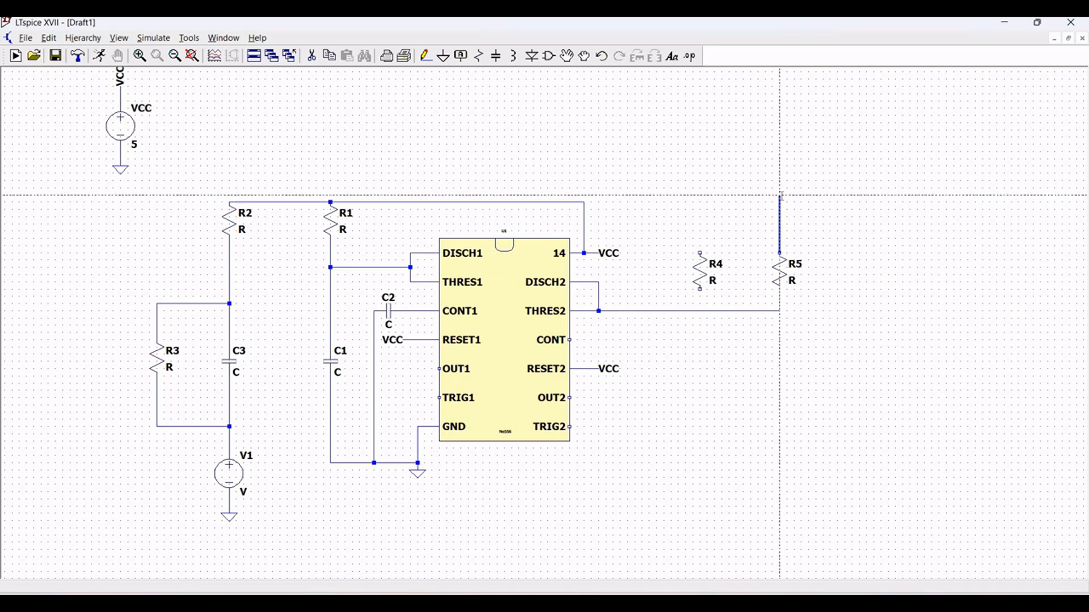
click(779, 196)
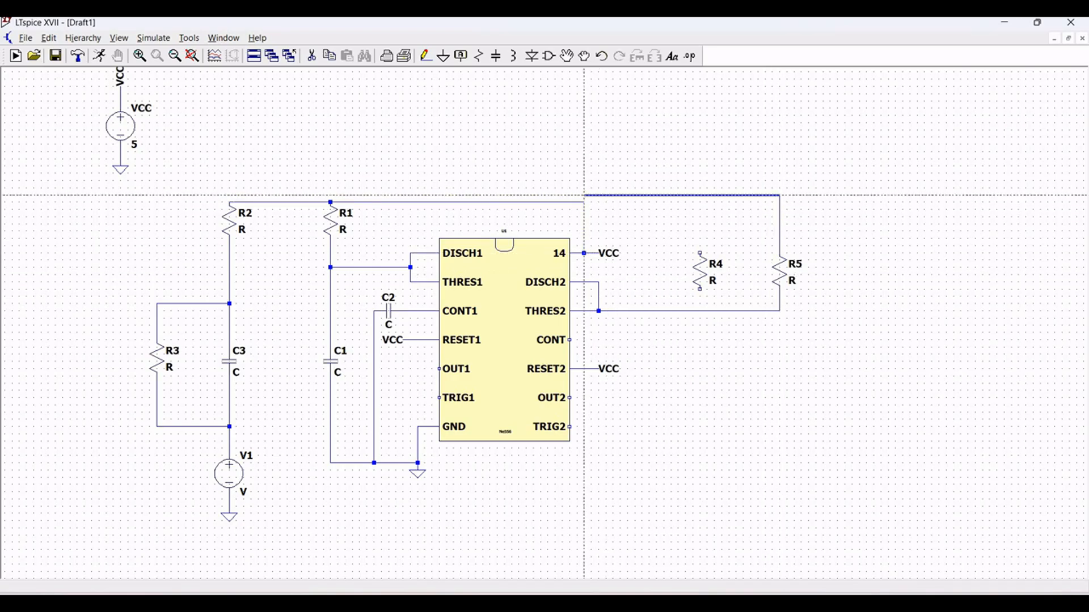
click(585, 201)
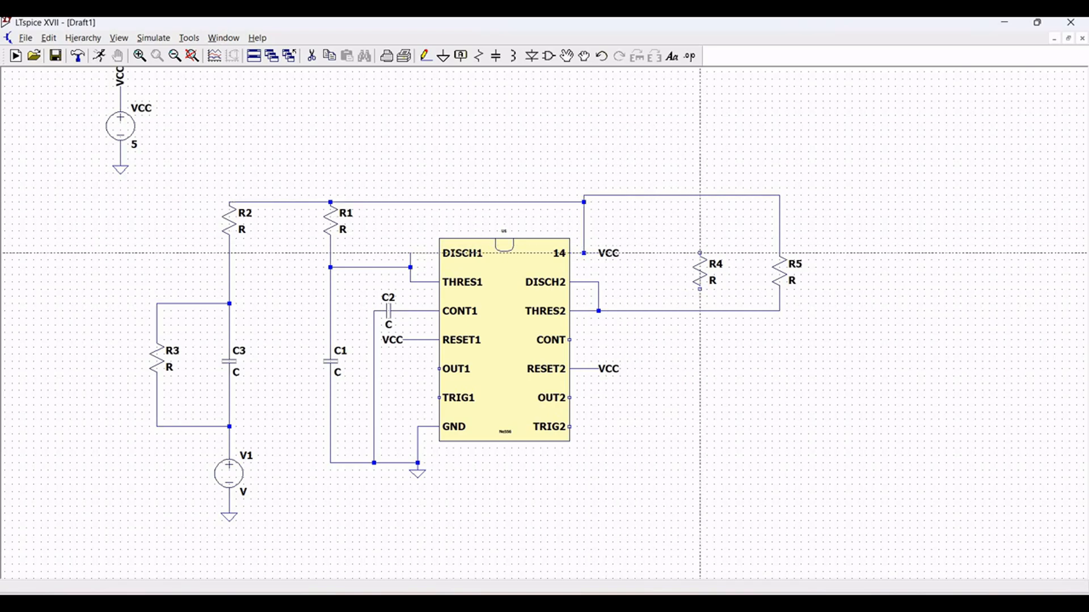
click(700, 253)
click(699, 196)
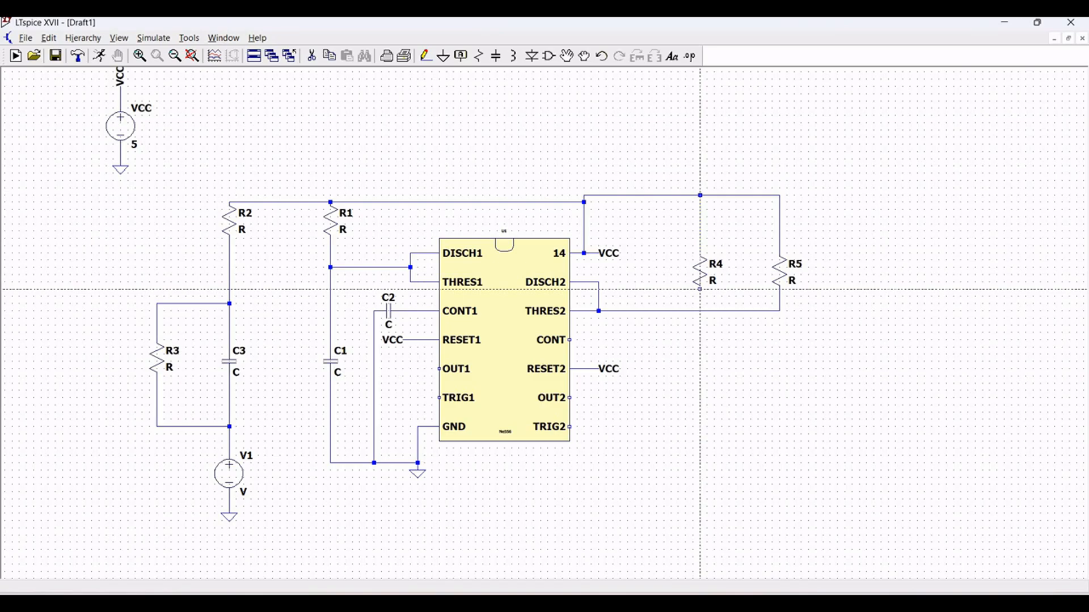
- Place capacitor C4 horizontally beside the CONT pin and vertical capacitors C5 below R4 and C6 below R5
click(497, 59)
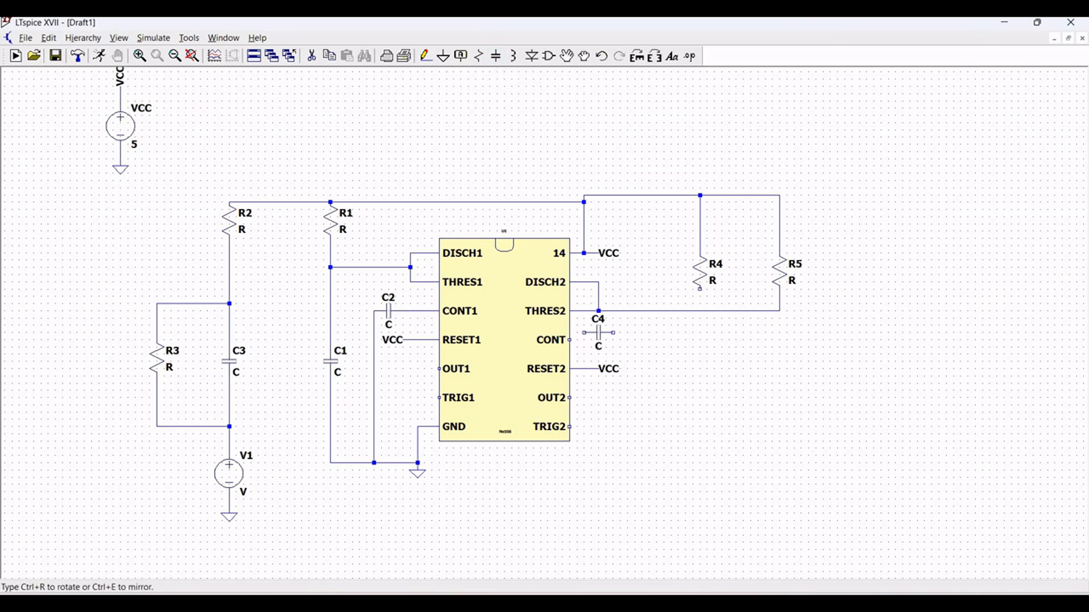
key(ctrl+r)
click(606, 340)
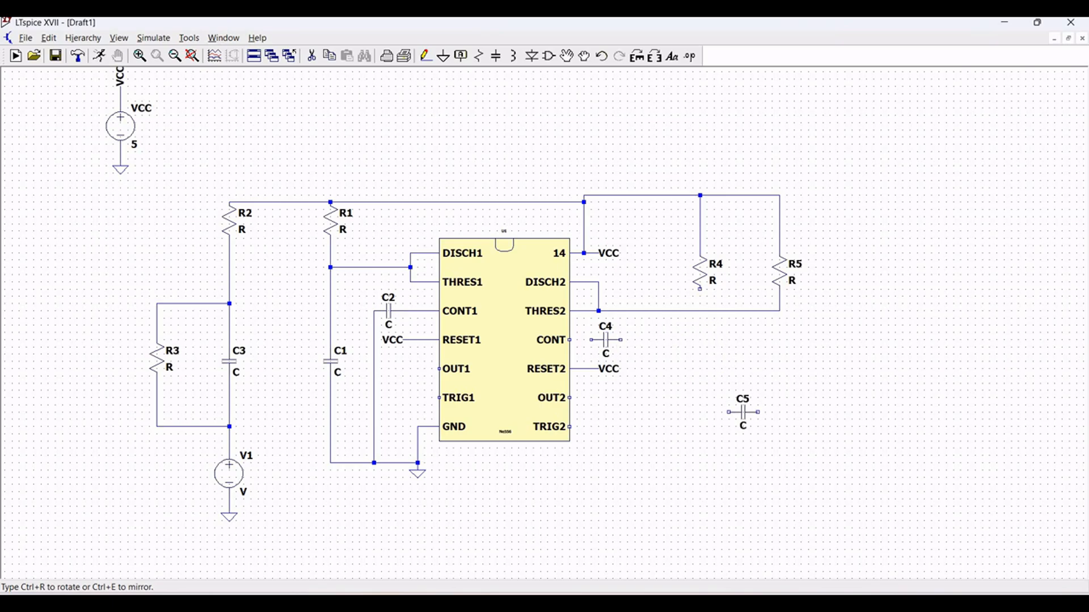
key(ctrl+r)
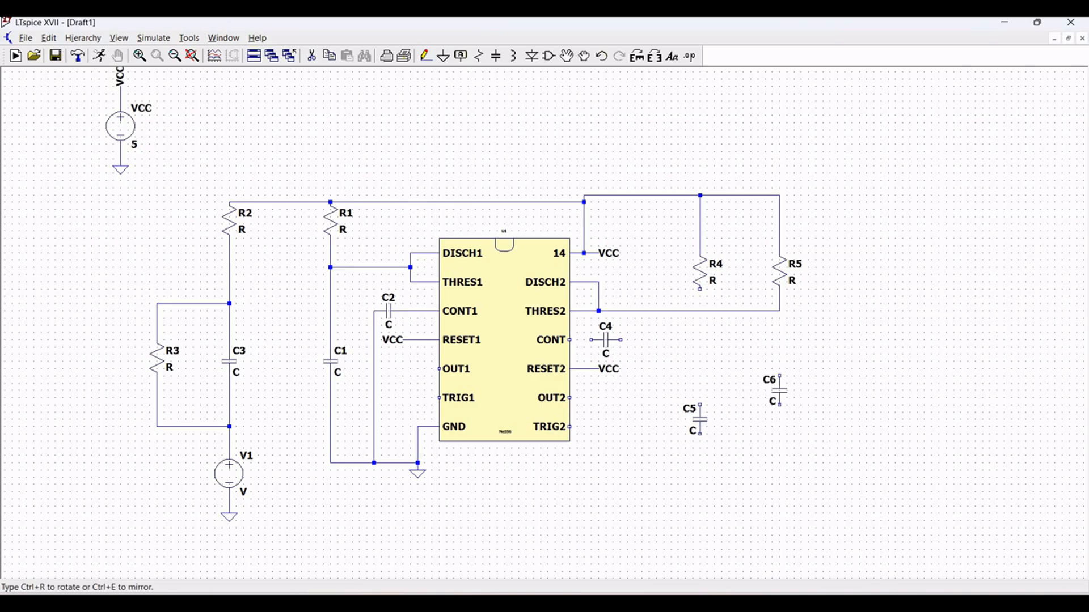
click(780, 384)
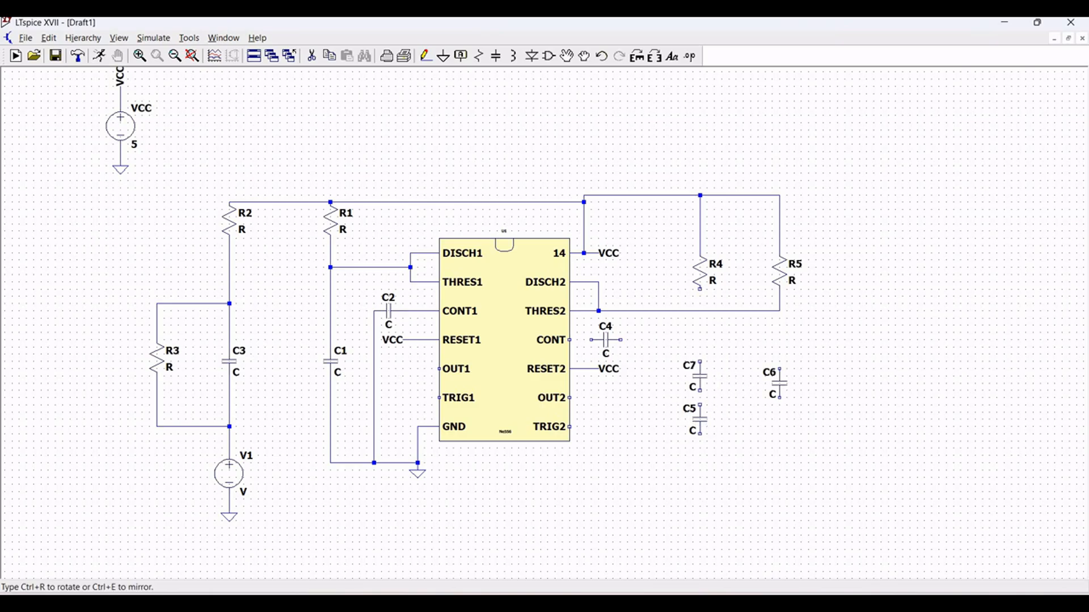
key(Escape)
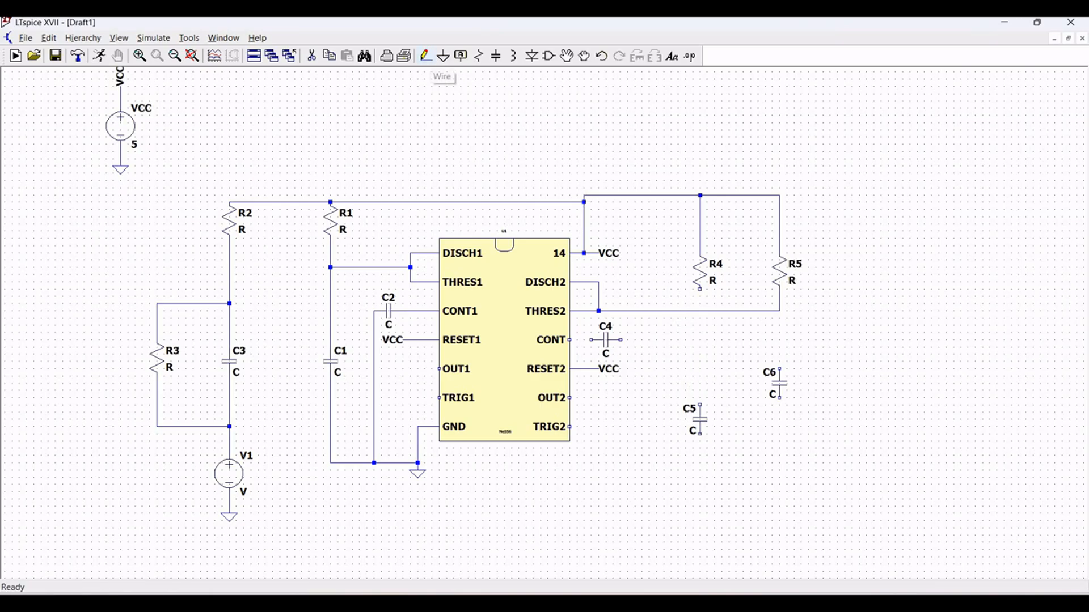
- Wire the R5–THRES2 junction down through C6 and connect C5's upper end to R4's lower end
click(428, 57)
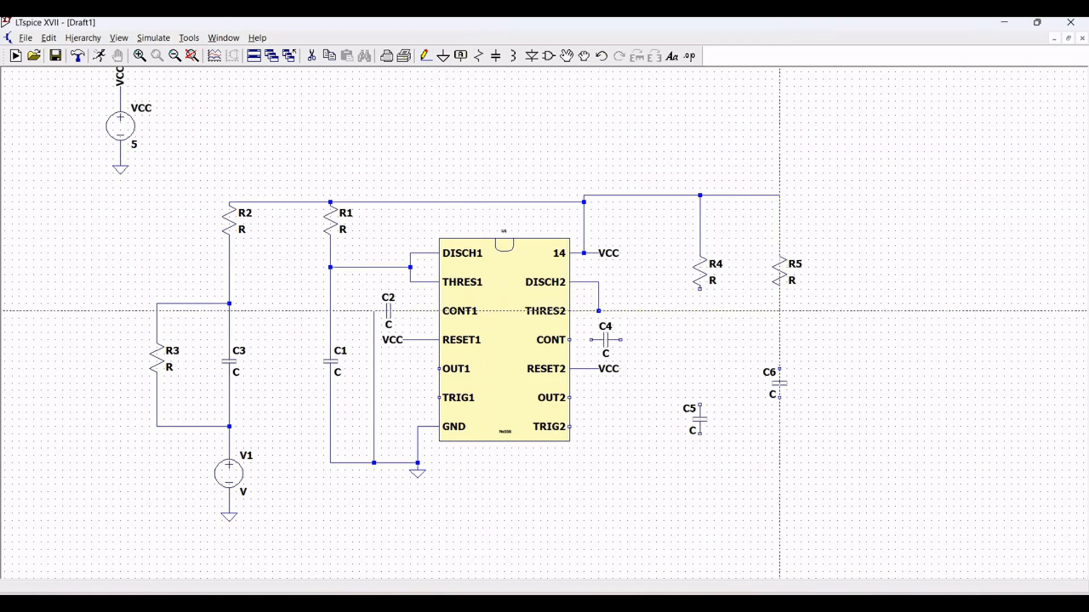
click(779, 311)
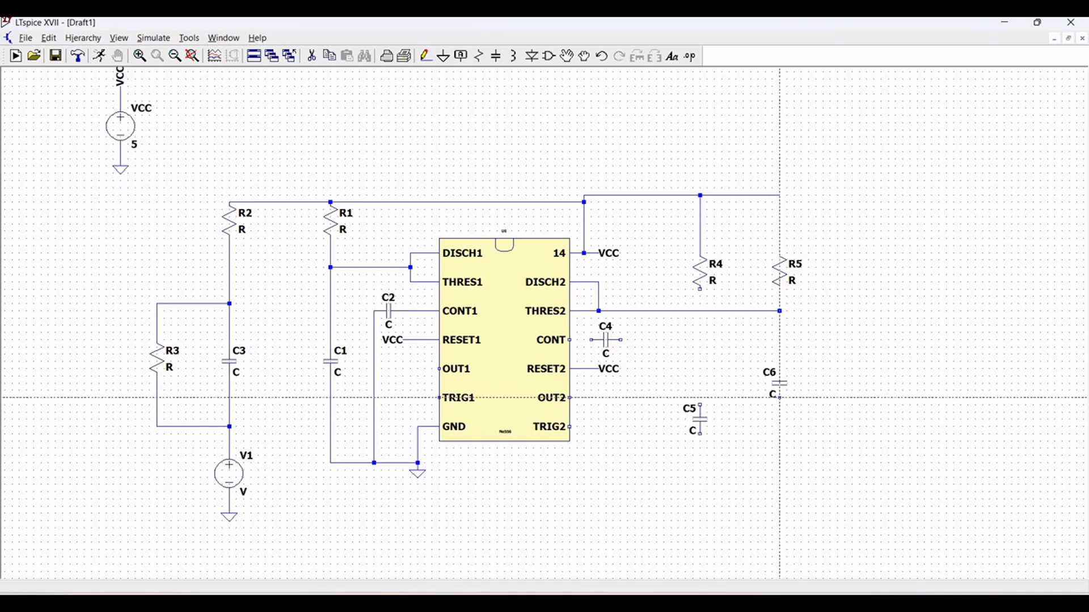
click(780, 398)
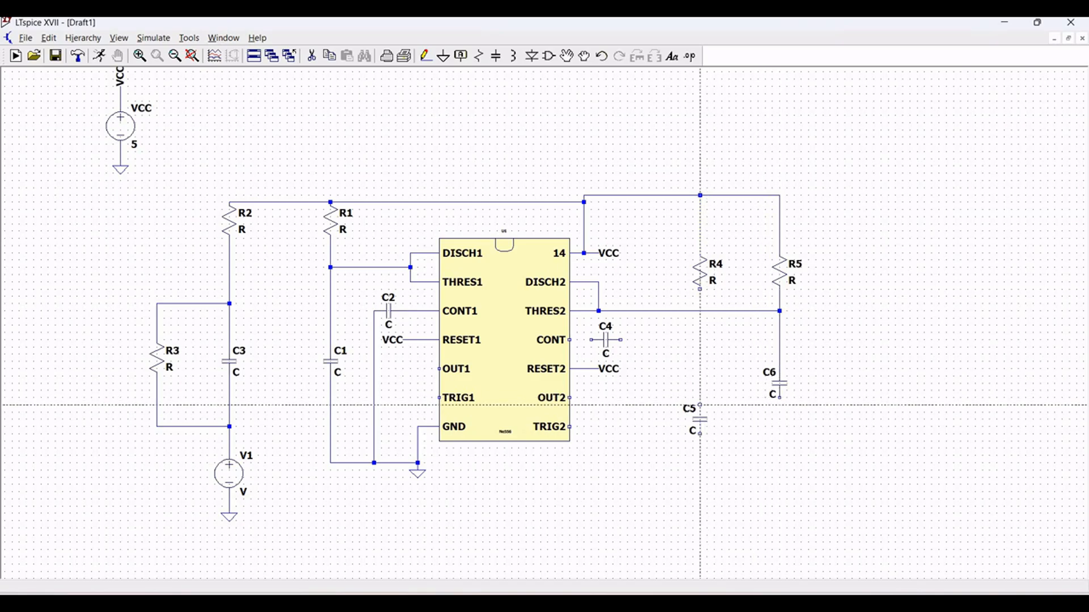
click(701, 405)
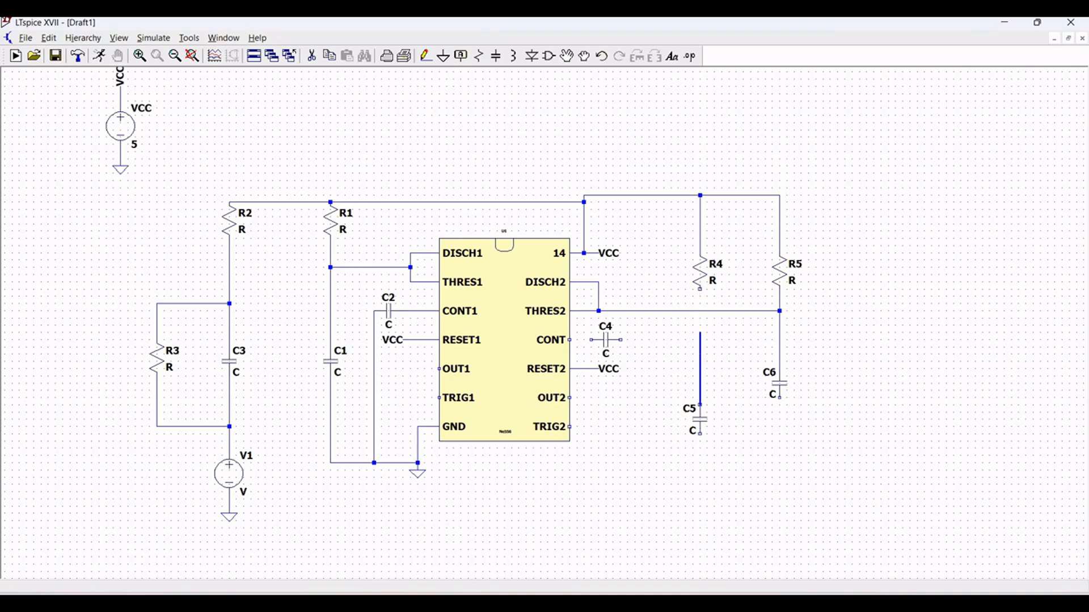
click(693, 290)
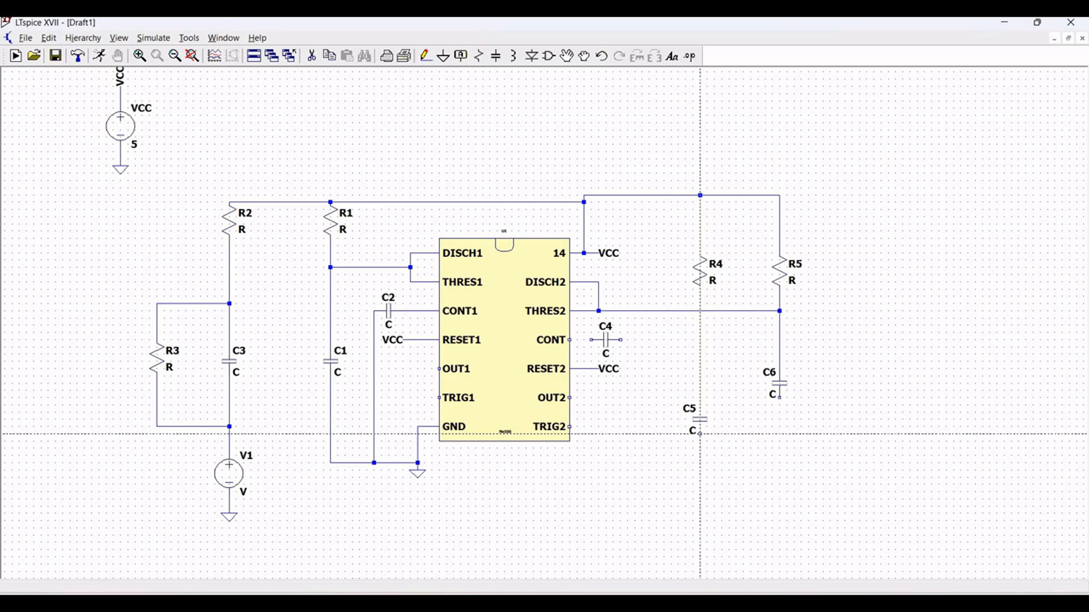
- Wire C5's lower end down and around beneath the chip to the OUT1 pin
click(700, 434)
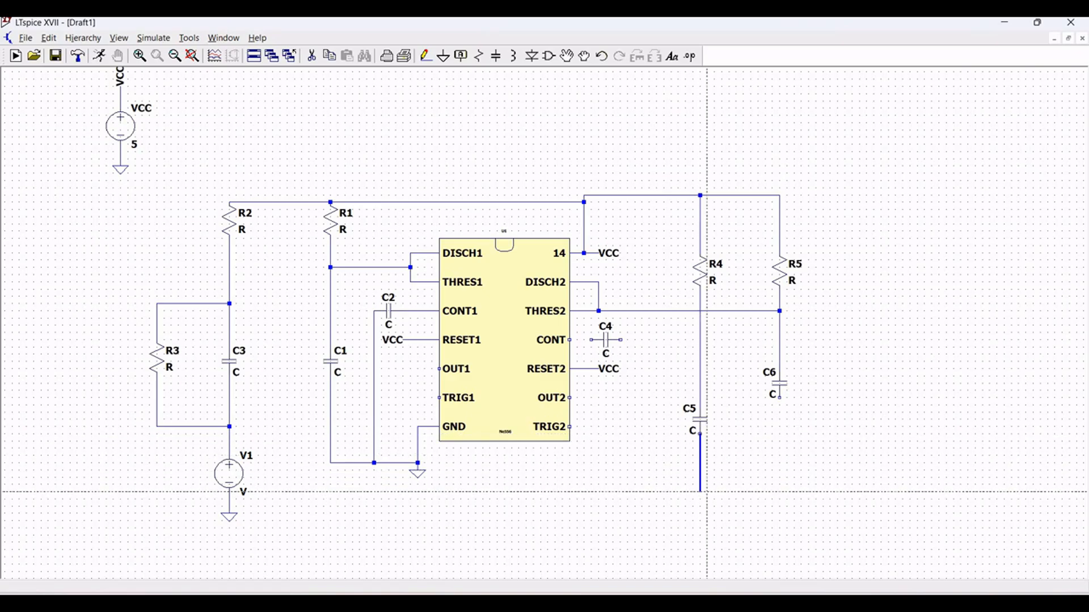
click(700, 506)
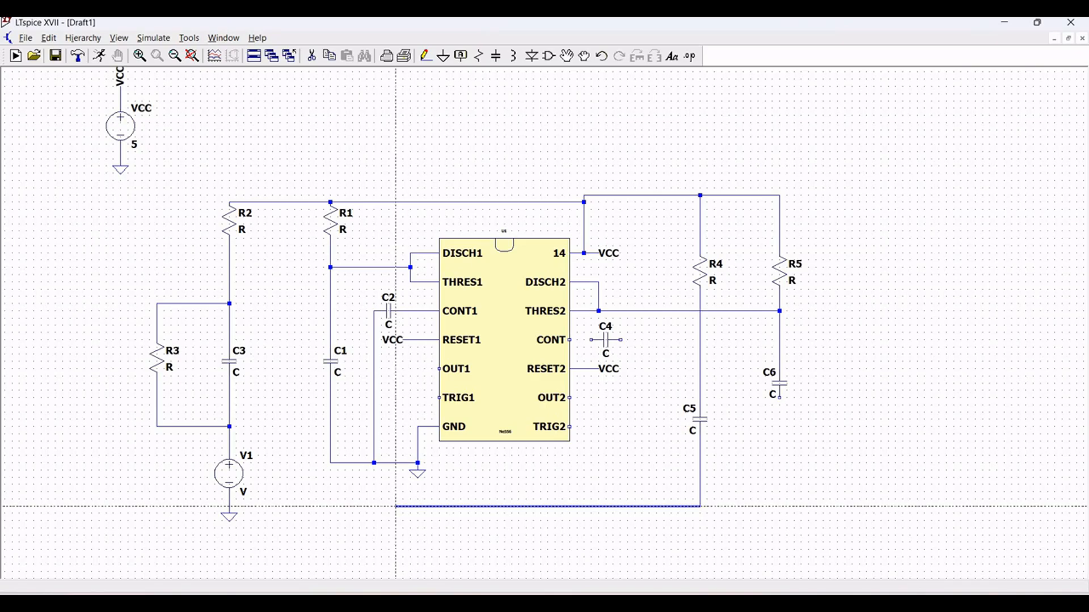
click(396, 507)
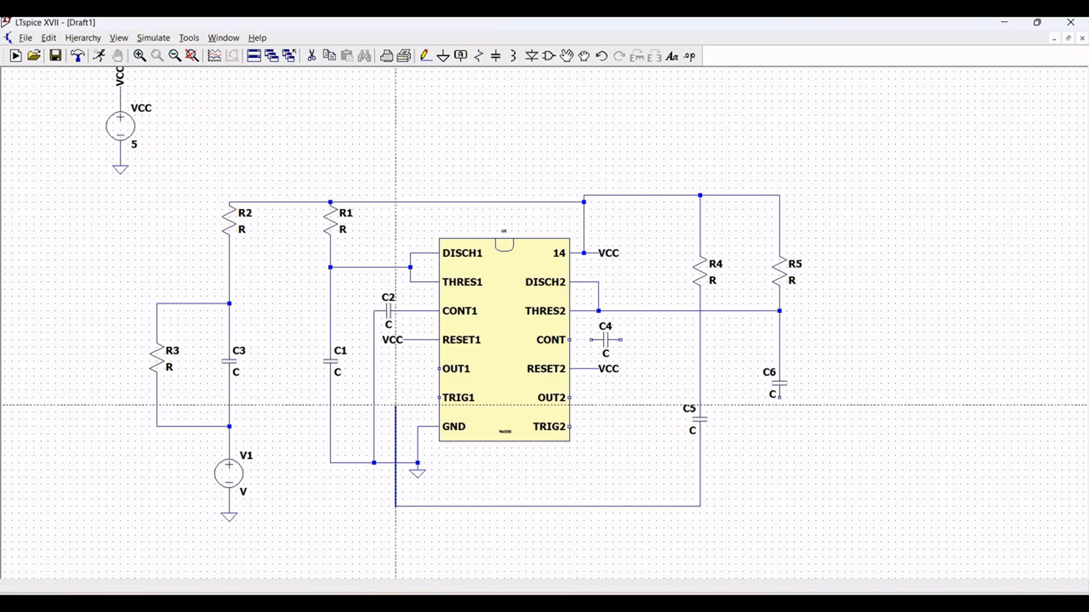
click(396, 369)
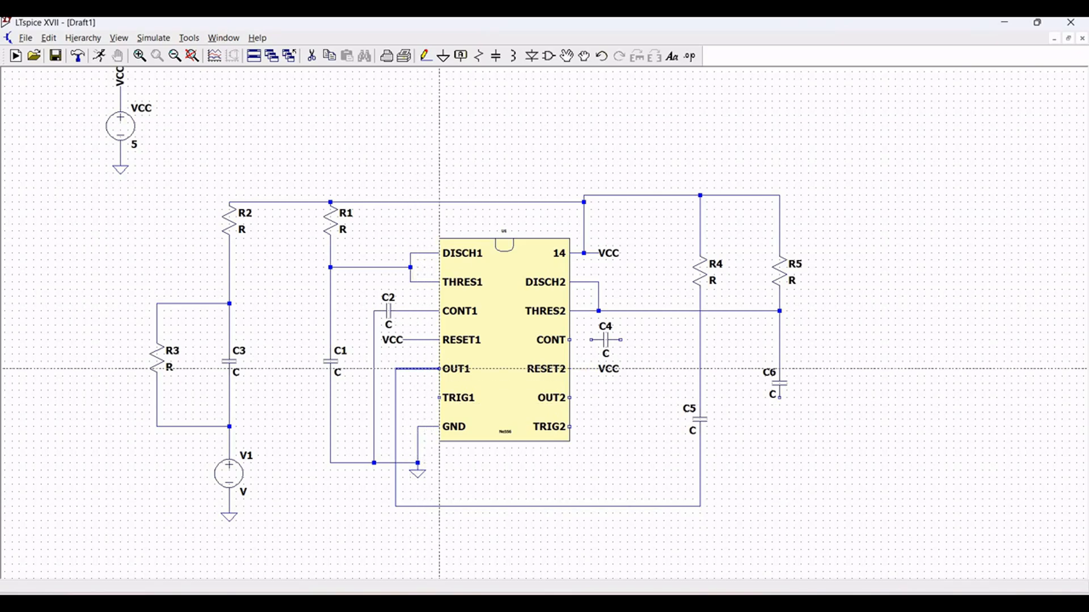
click(440, 369)
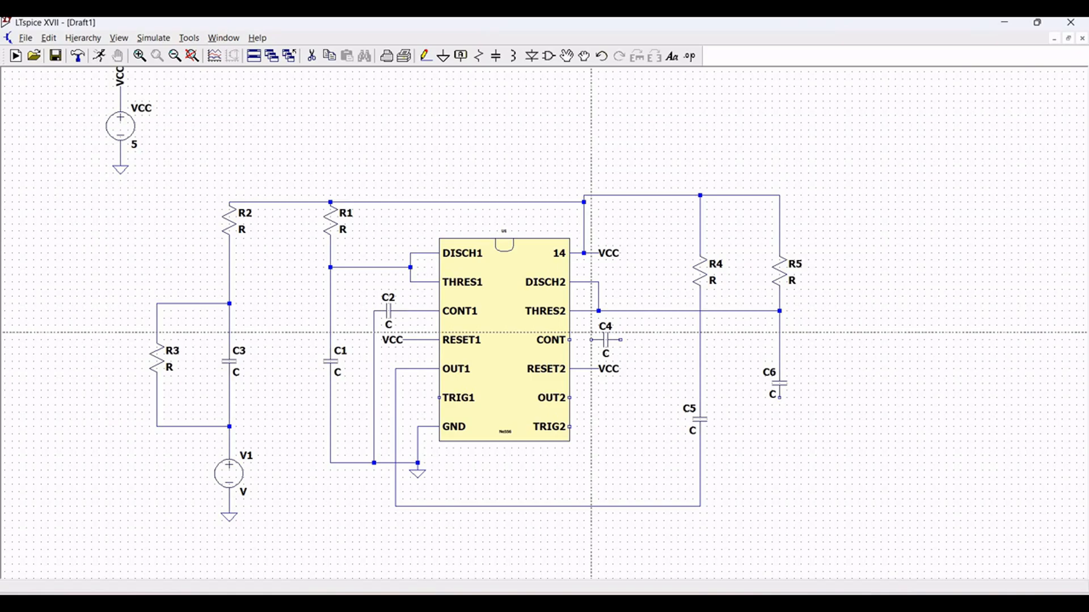
- Wire the CONT pin to C4 and route C4's other end down and across to C6's lower end
click(592, 340)
click(570, 340)
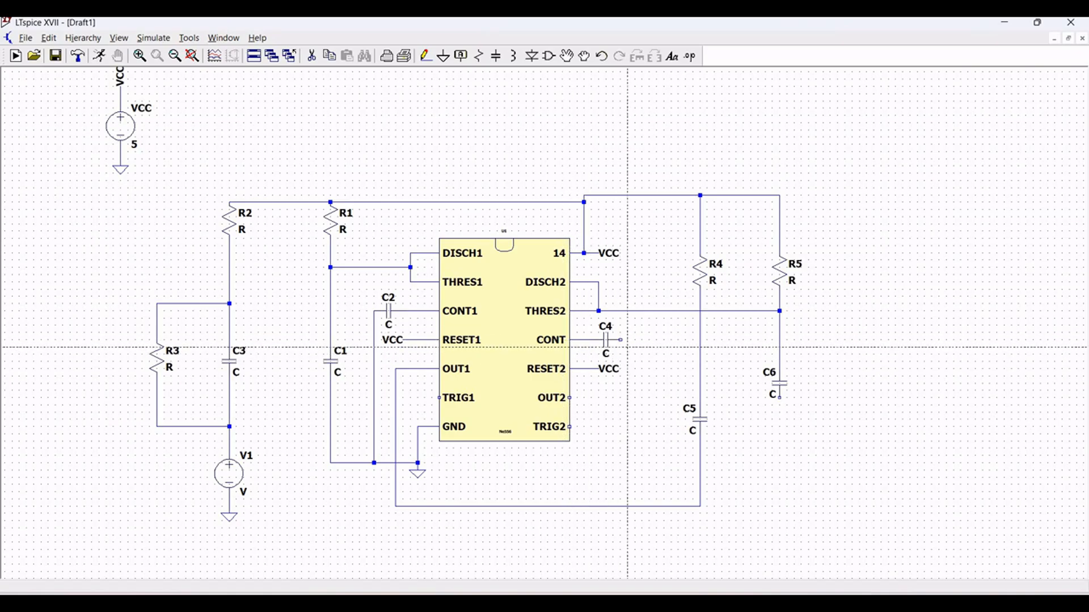
click(621, 339)
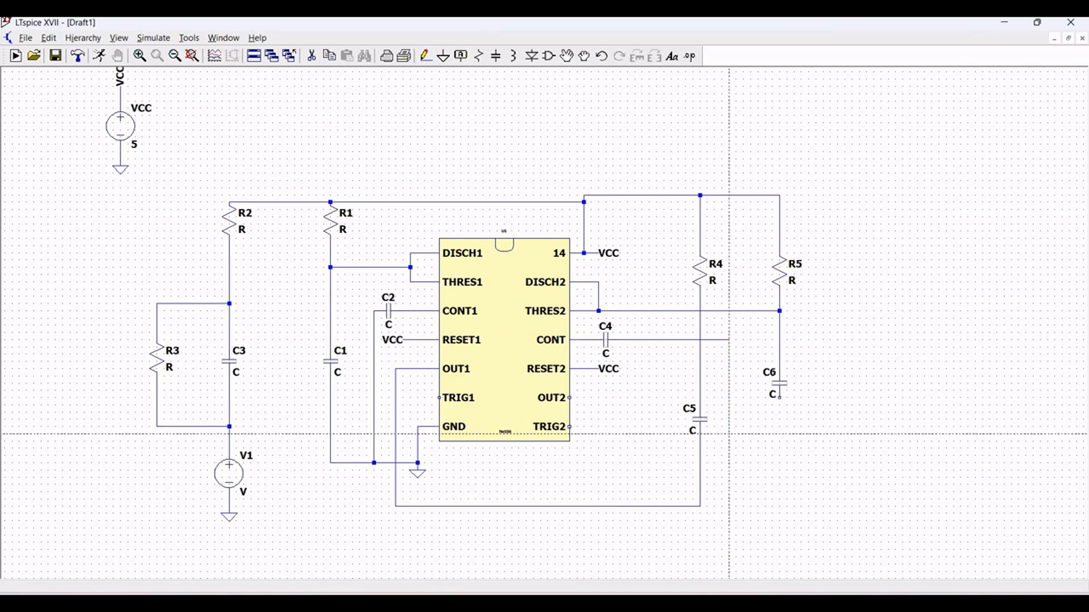
click(729, 434)
click(780, 398)
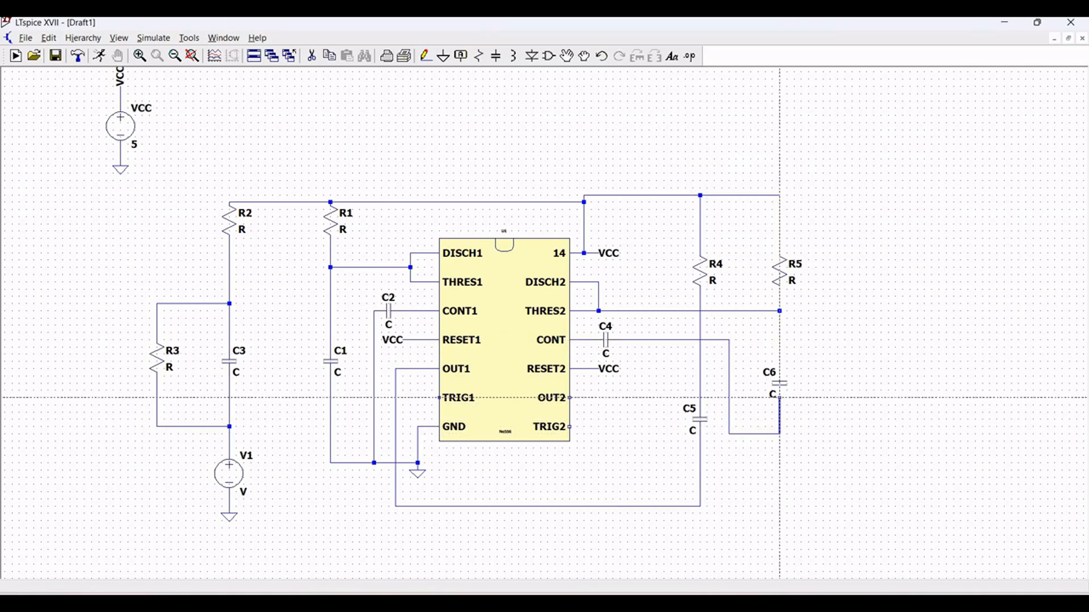
right_click(780, 398)
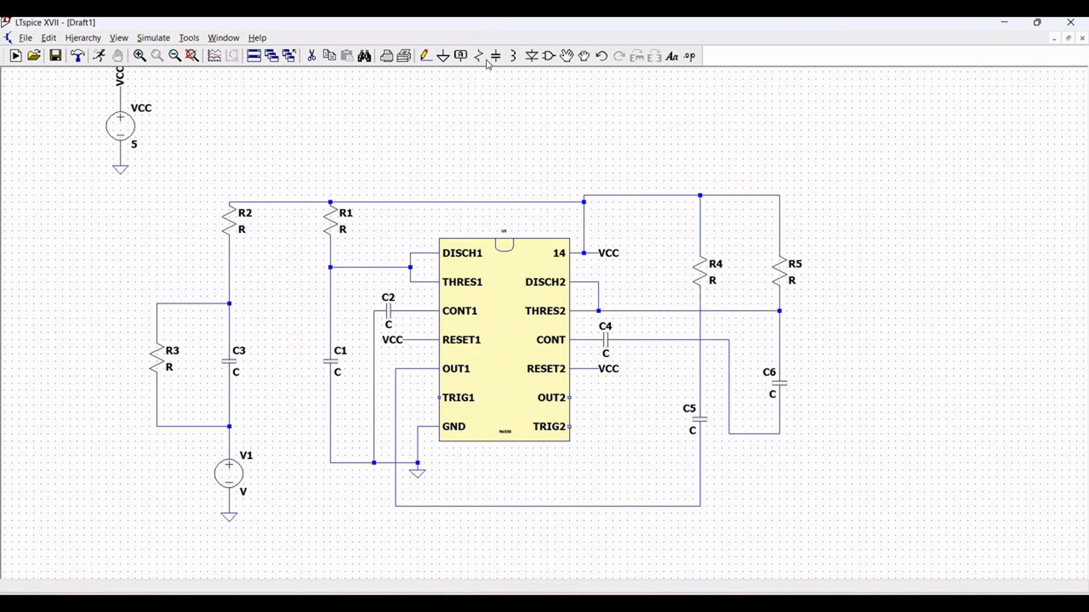
- Place a ground symbol directly on the wire joining C4 and C6
click(443, 56)
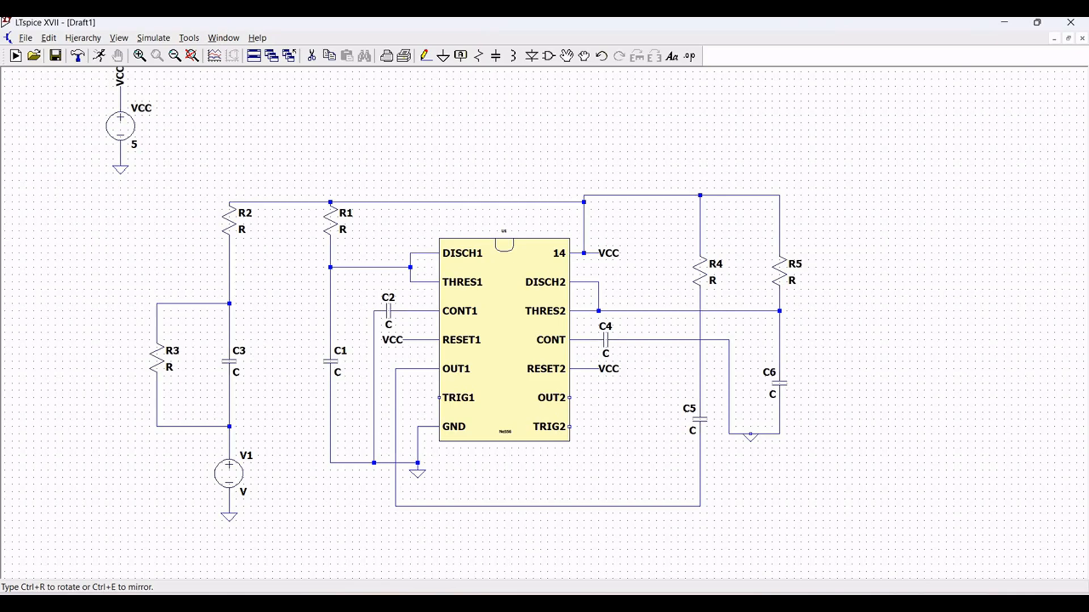
click(750, 434)
key(Escape)
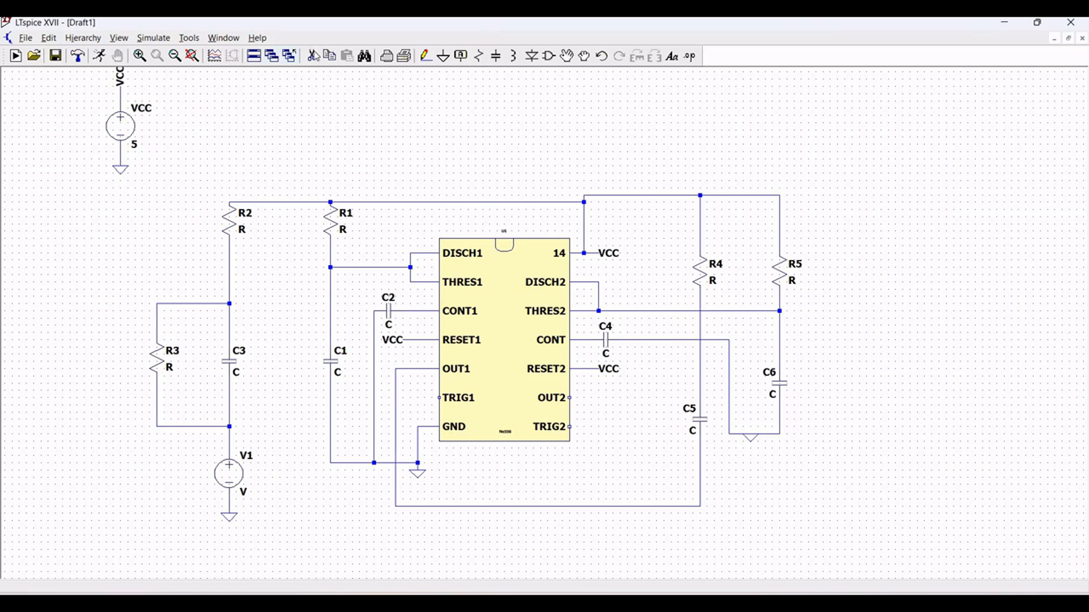
- Delete the ground symbol from the wire joining C4 and C6
click(311, 56)
click(750, 434)
key(Escape)
- Draw a short wire stub down from the wire joining C4 and C6 and place a ground symbol at its end
click(426, 55)
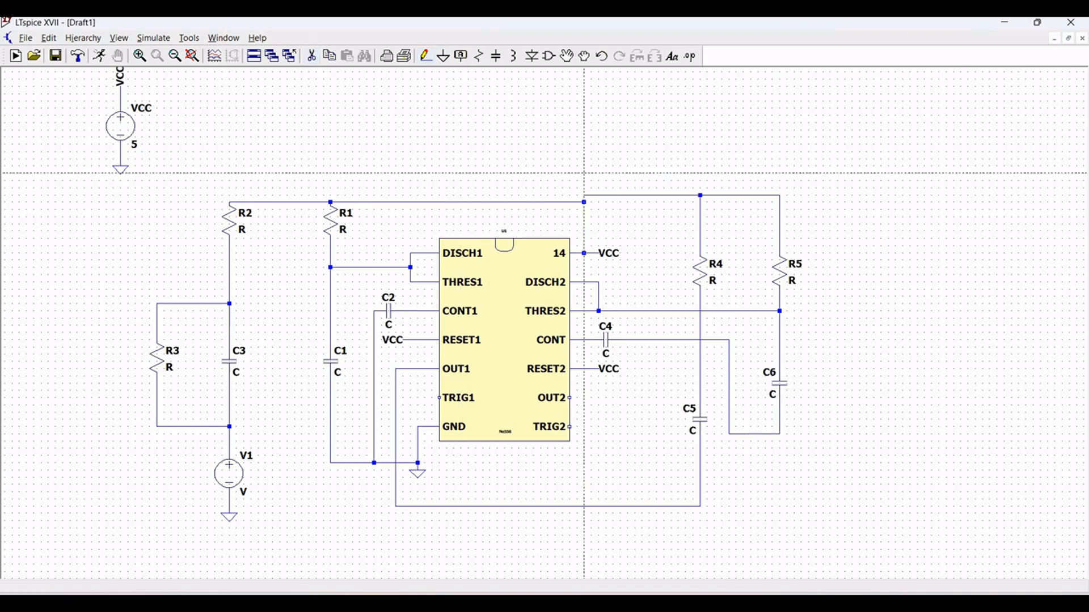
click(751, 434)
click(751, 462)
key(Escape)
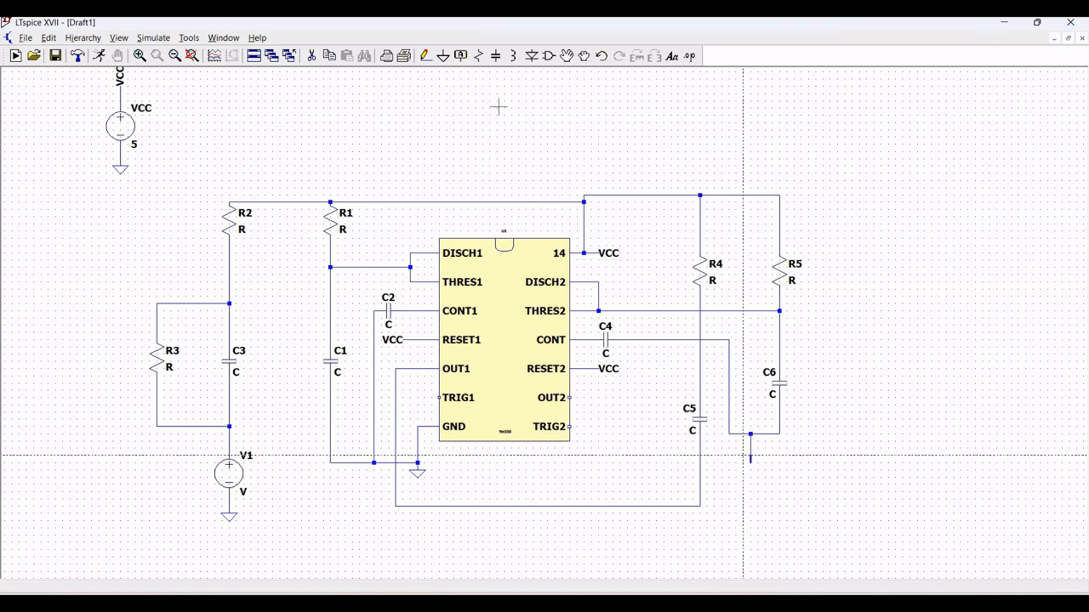
click(443, 55)
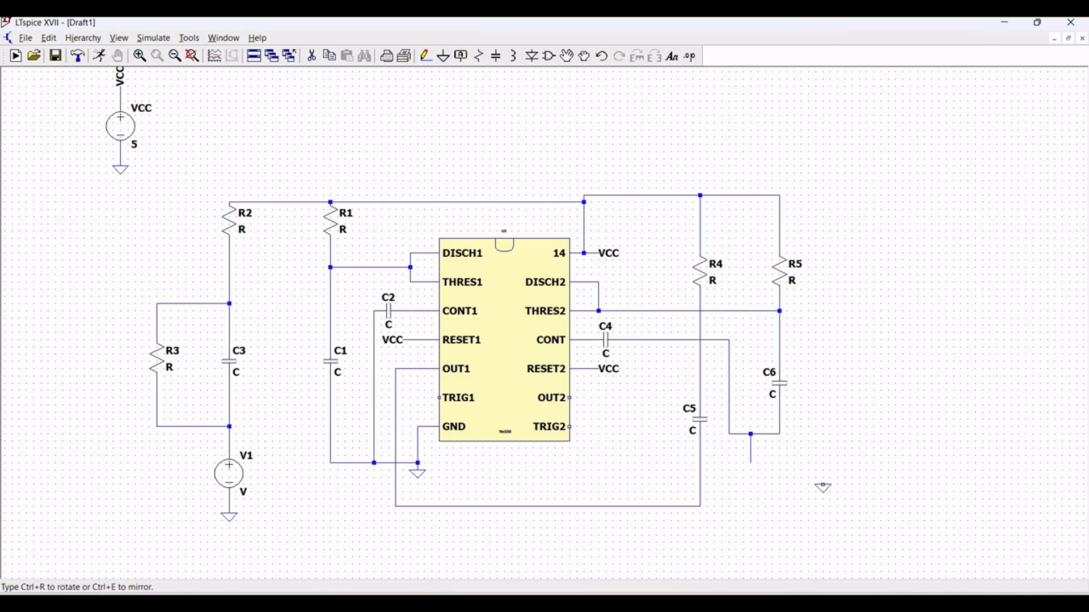
click(751, 463)
key(Escape)
key(g)
key(Escape)
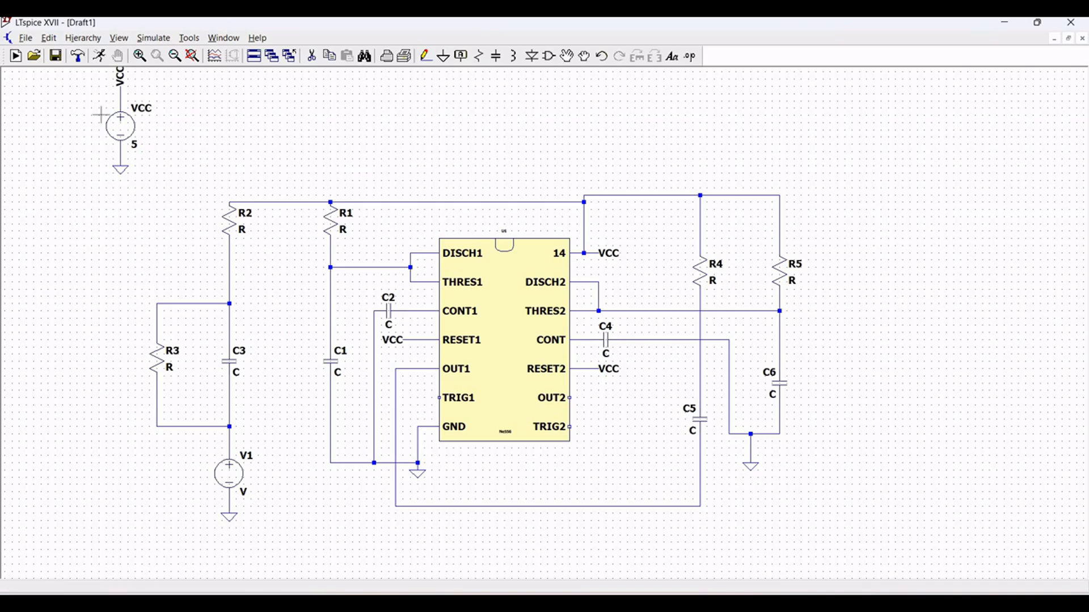
- Wire the TRIG1 pin across and up to the node joining R2, R3 and C3
click(425, 55)
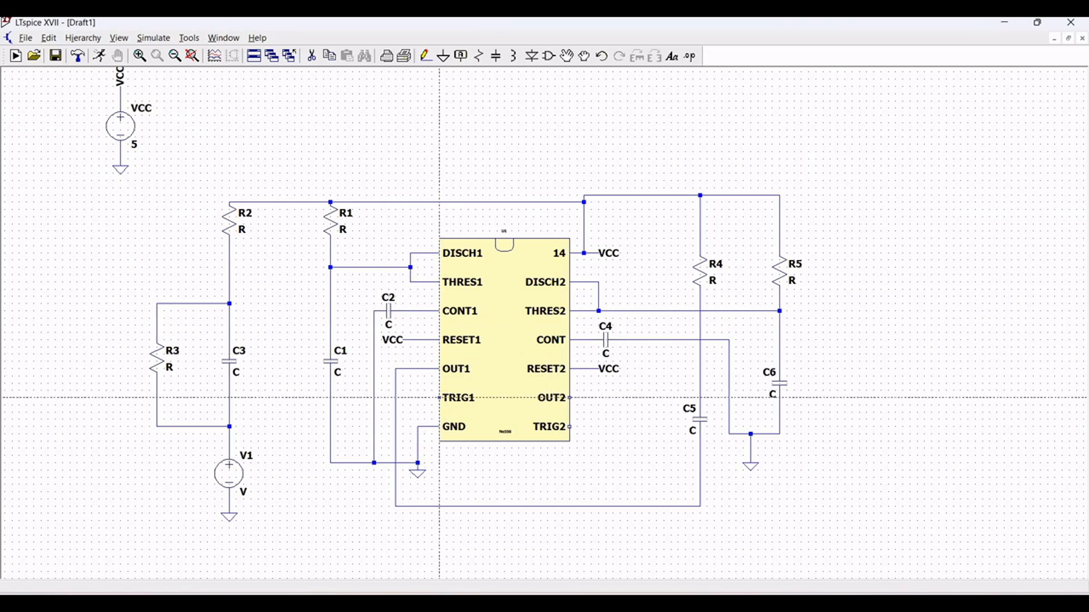
click(440, 398)
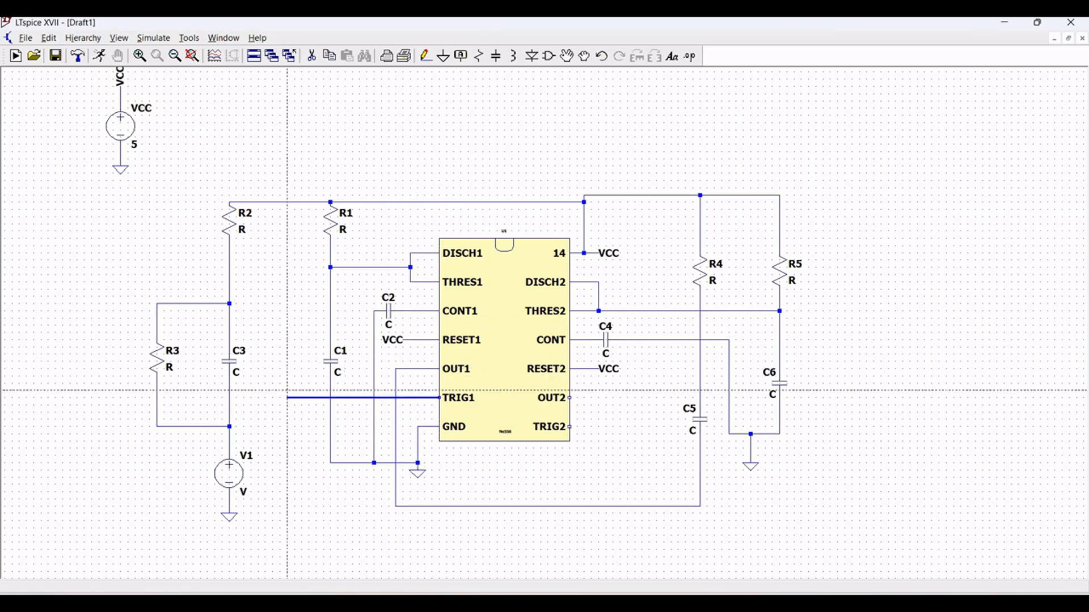
click(287, 304)
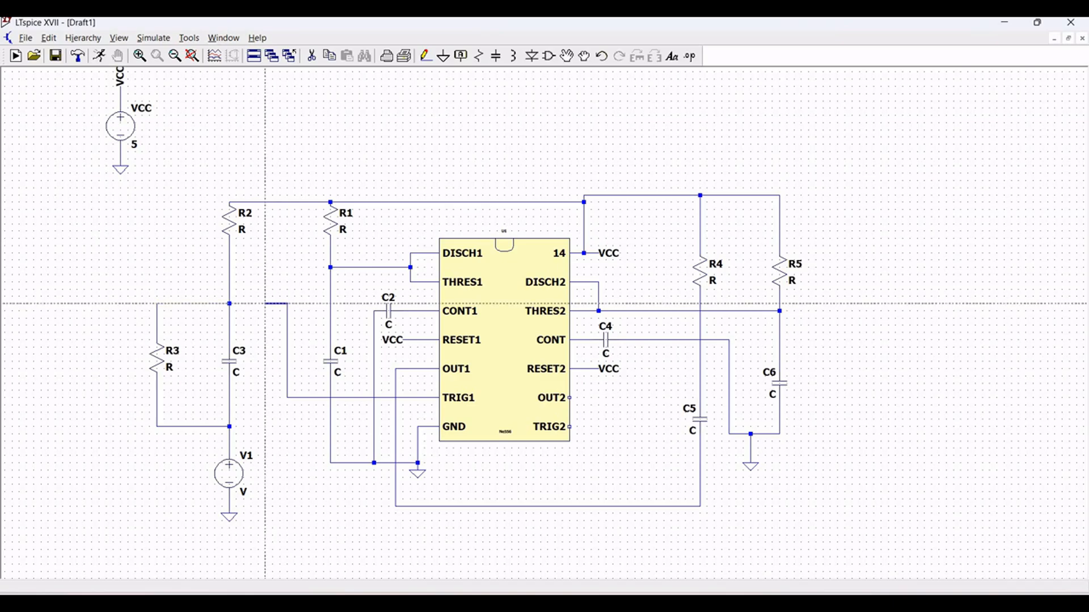
click(229, 304)
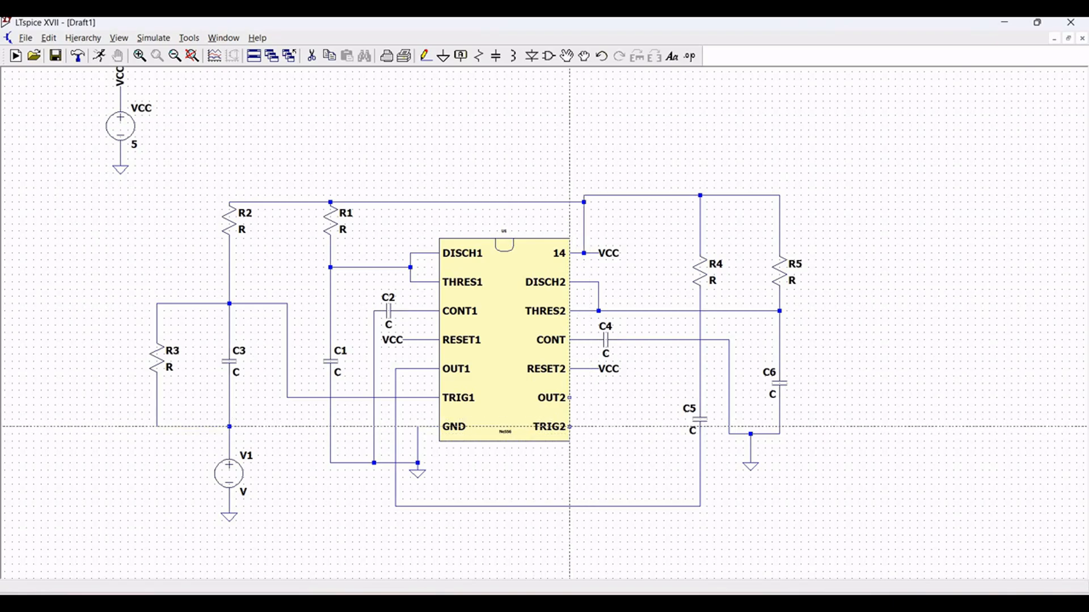
- Wire the TRIG2 pin to the node between R4 and C5, and draw a short wire stub from the OUT2 pin
click(569, 427)
click(642, 426)
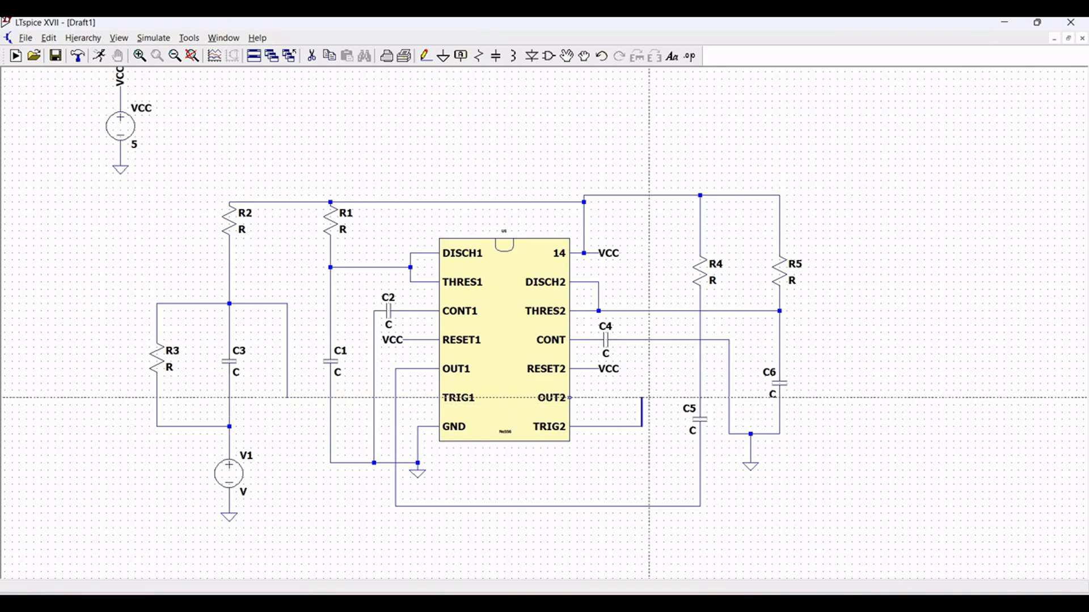
click(700, 397)
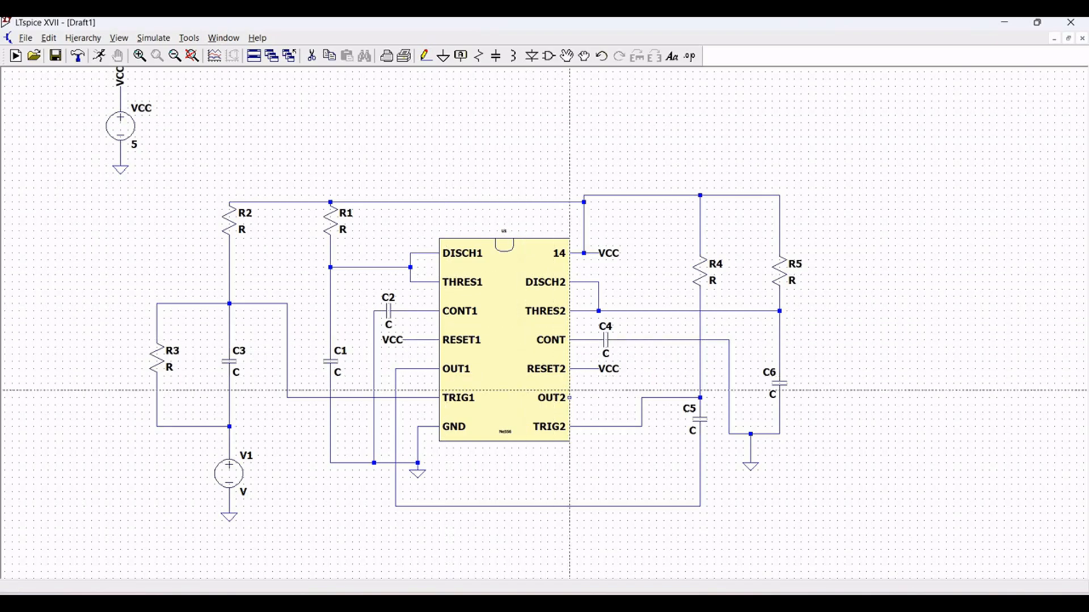
click(569, 398)
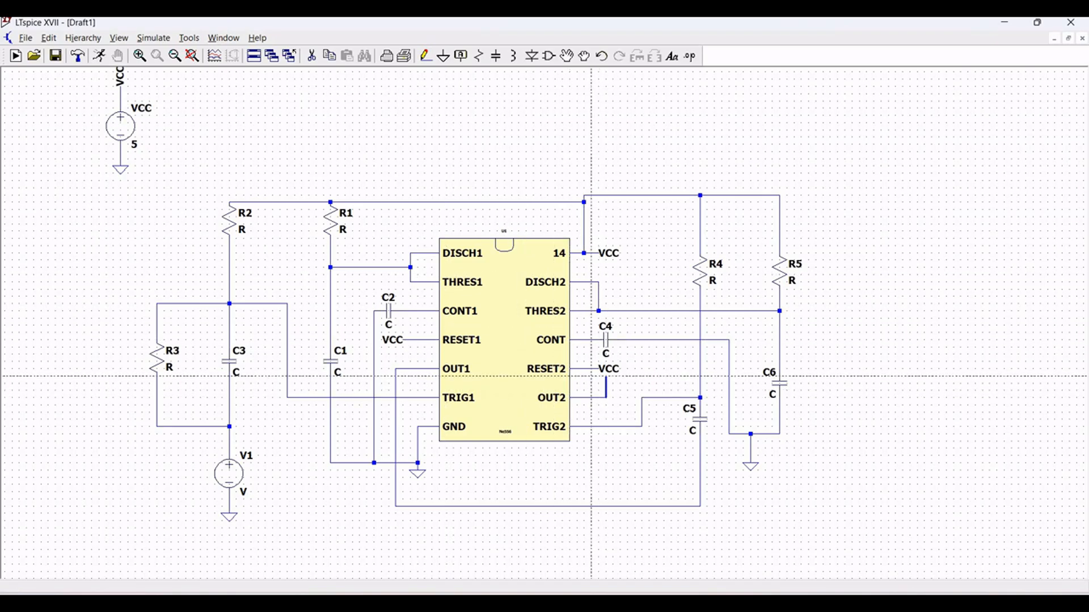
- Place the net label out1 on the wire beneath the chip that links OUT1 to C5
click(461, 56)
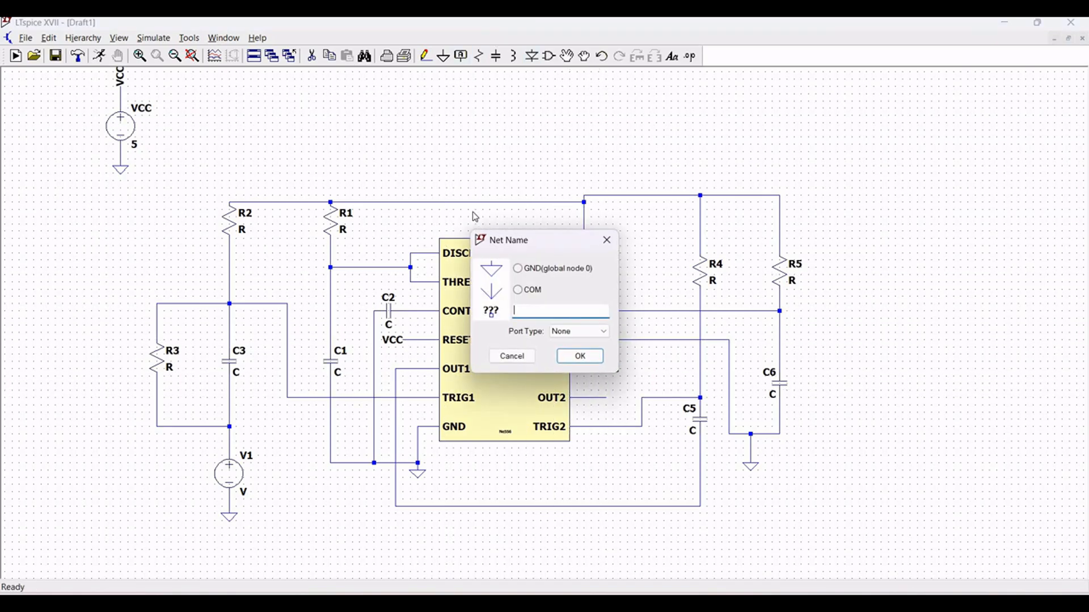
text(out1)
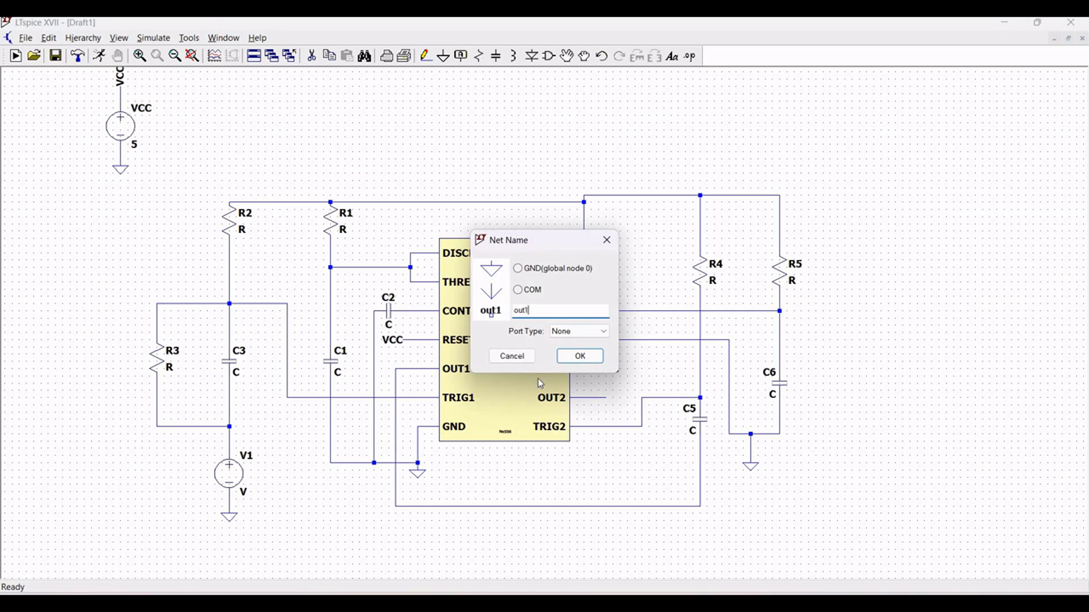
click(578, 356)
click(541, 505)
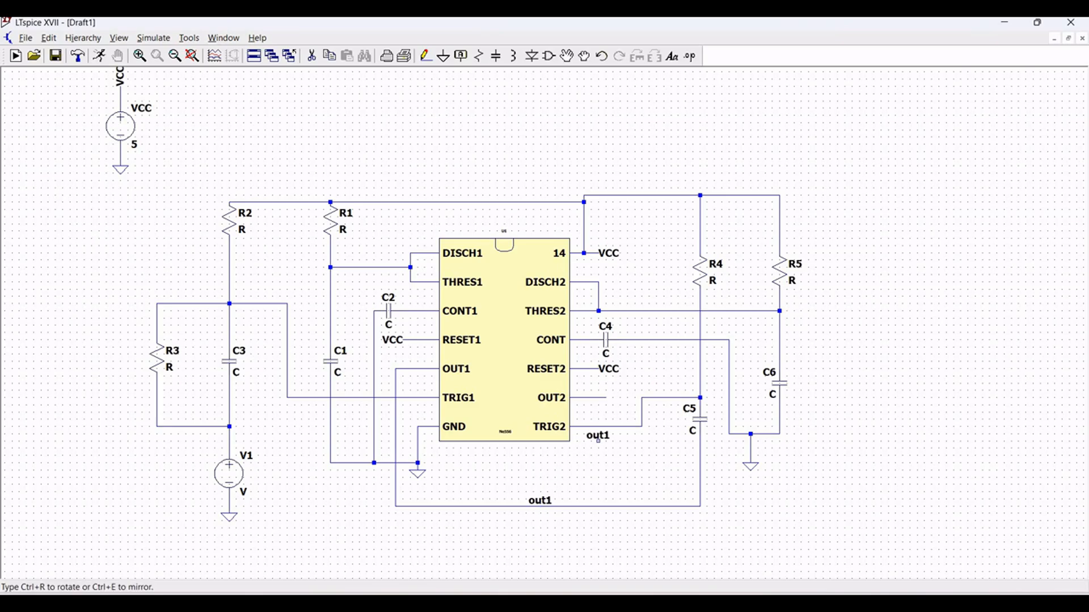
key(Escape)
- Place the net label out2 at the end of the OUT2 pin's wire stub
click(459, 57)
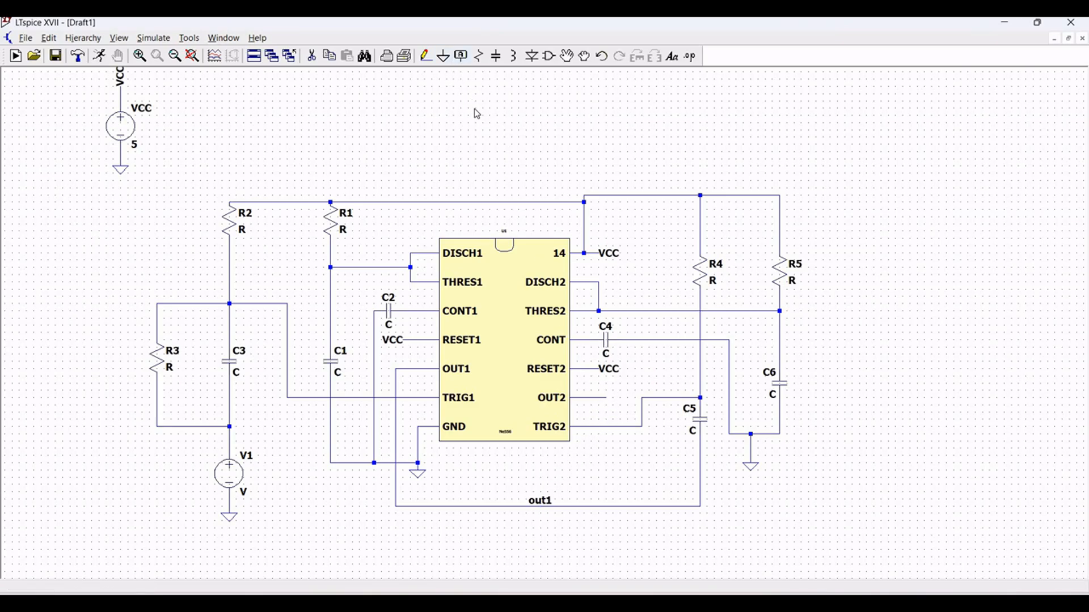
text(out2)
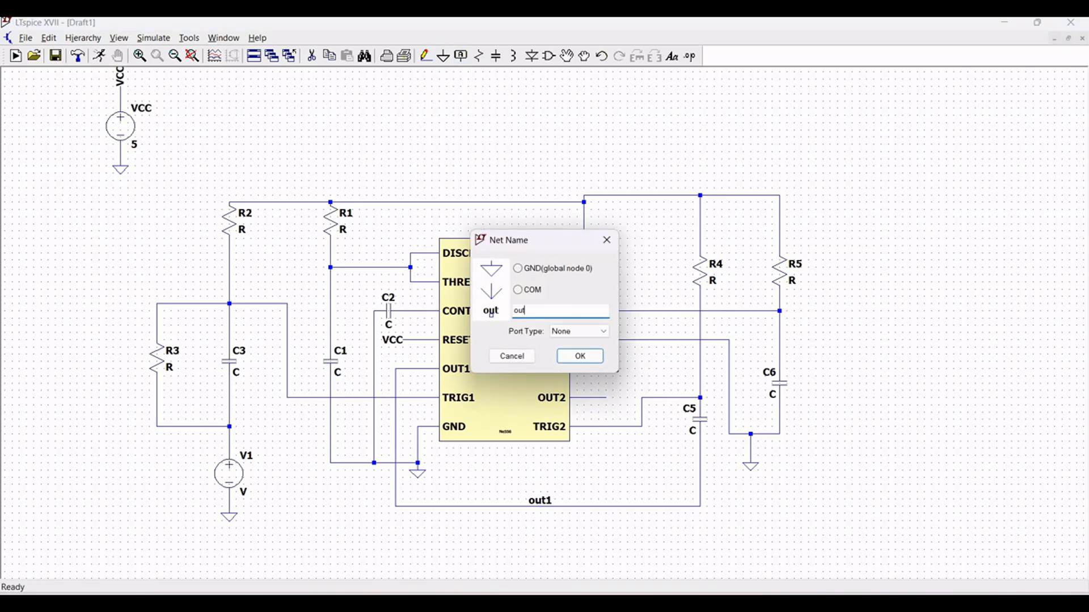
click(572, 364)
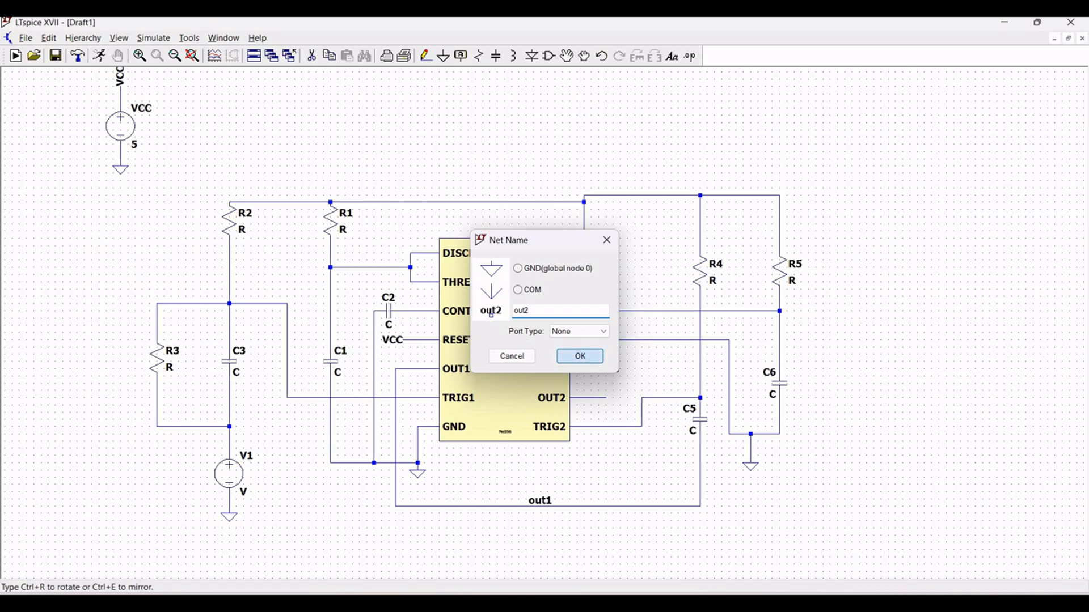
click(605, 397)
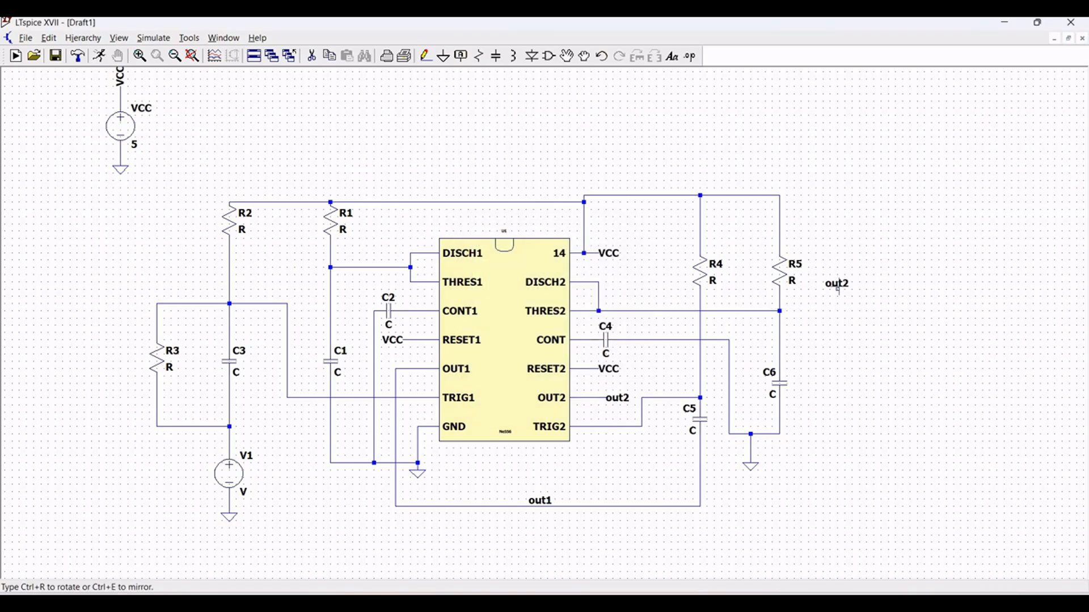
key(Escape)
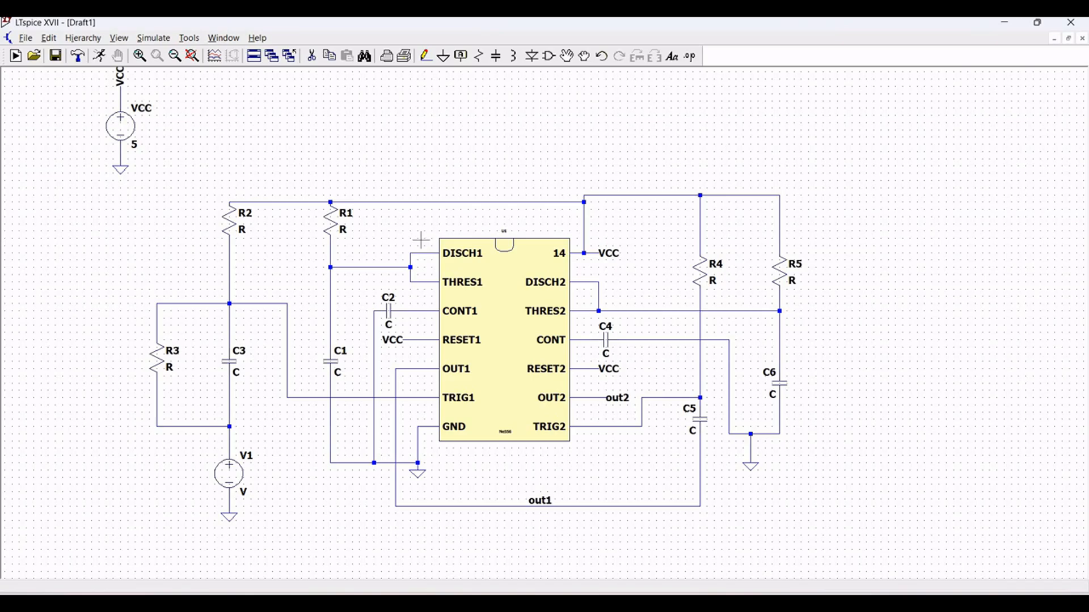
- Set resistor R1 to 1Meg and capacitor C1 to 1u
right_click(334, 225)
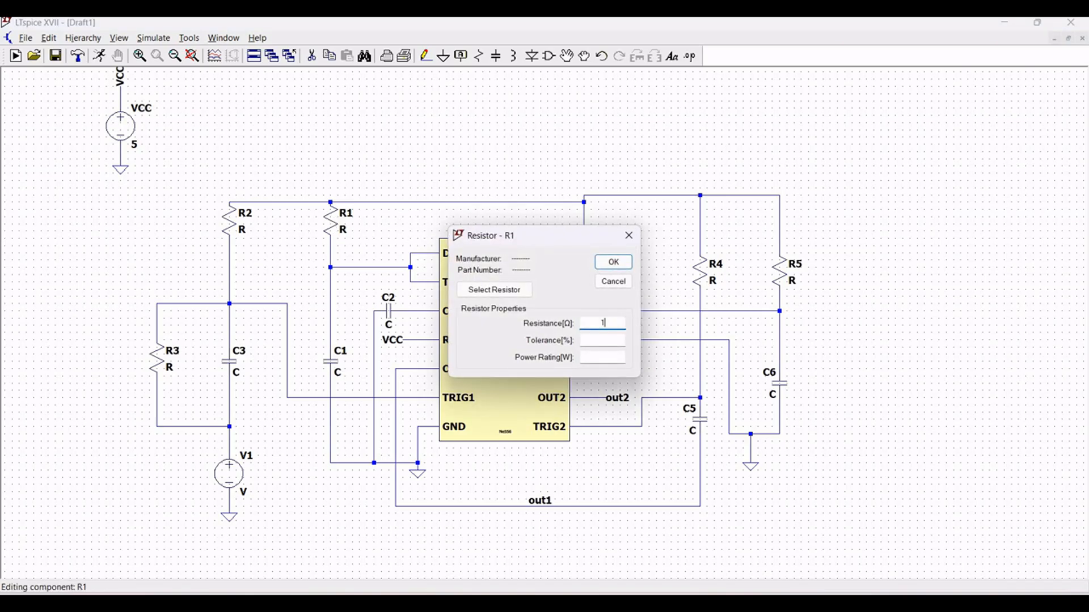
text(1Meg)
click(608, 262)
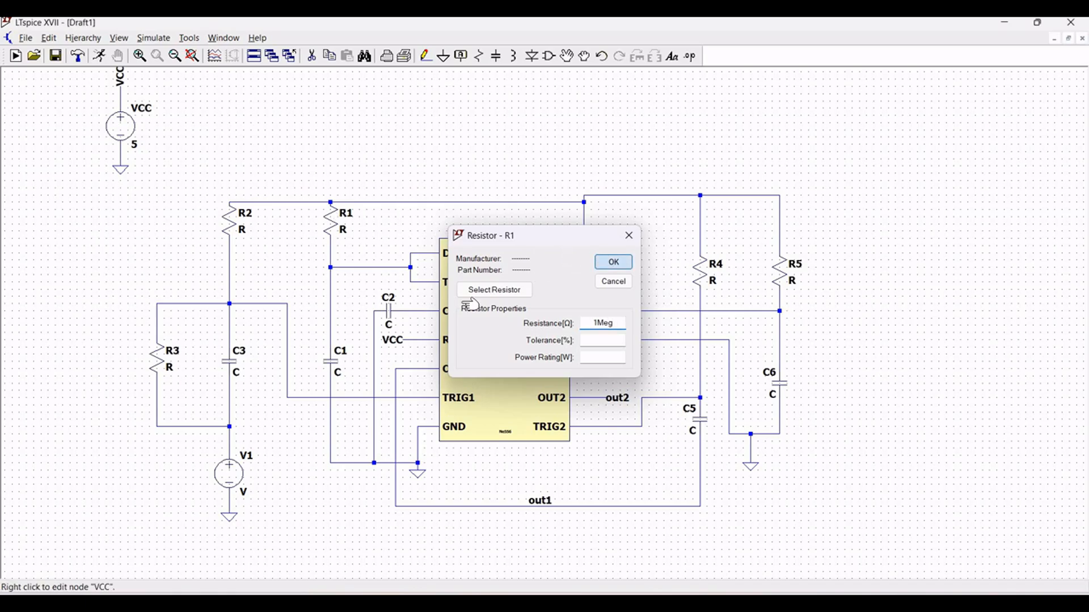
right_click(338, 367)
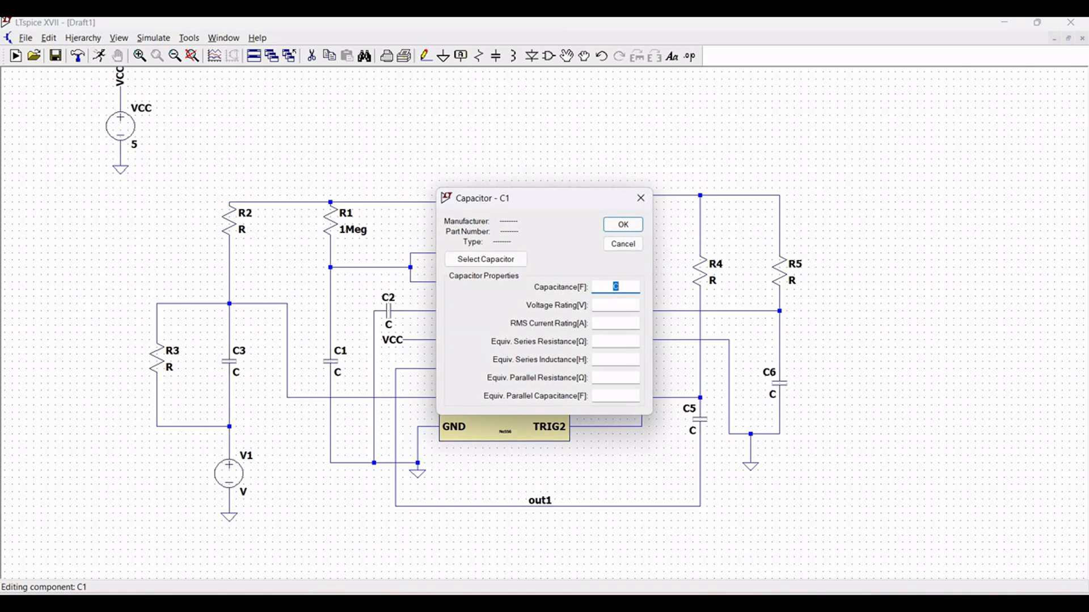
click(616, 224)
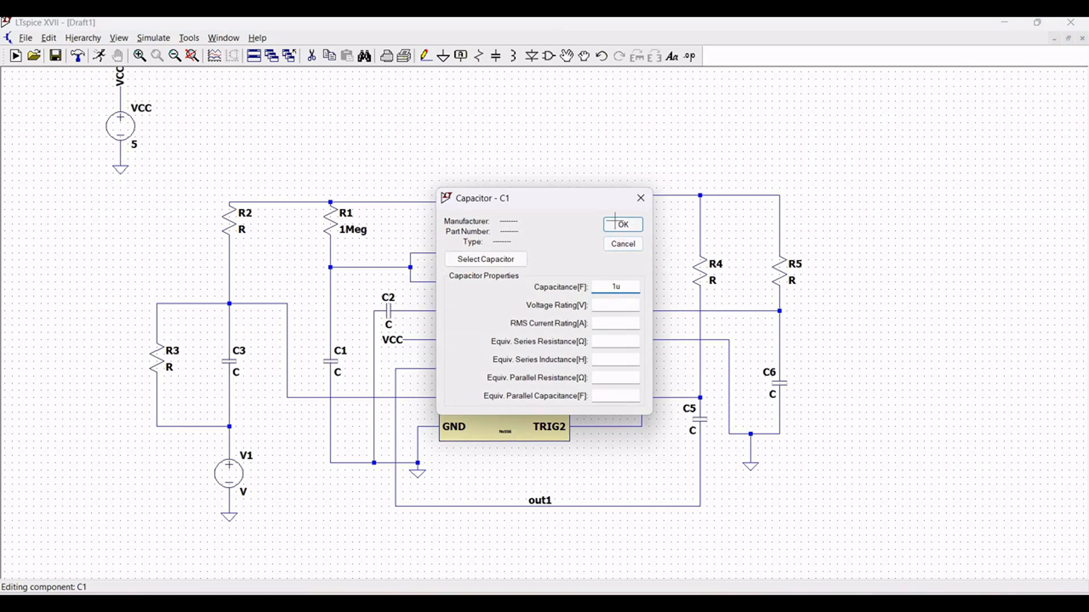
- Set capacitor C2 to 0.05u and capacitor C3 to 0.005u
right_click(389, 313)
text(0.05u)
click(641, 225)
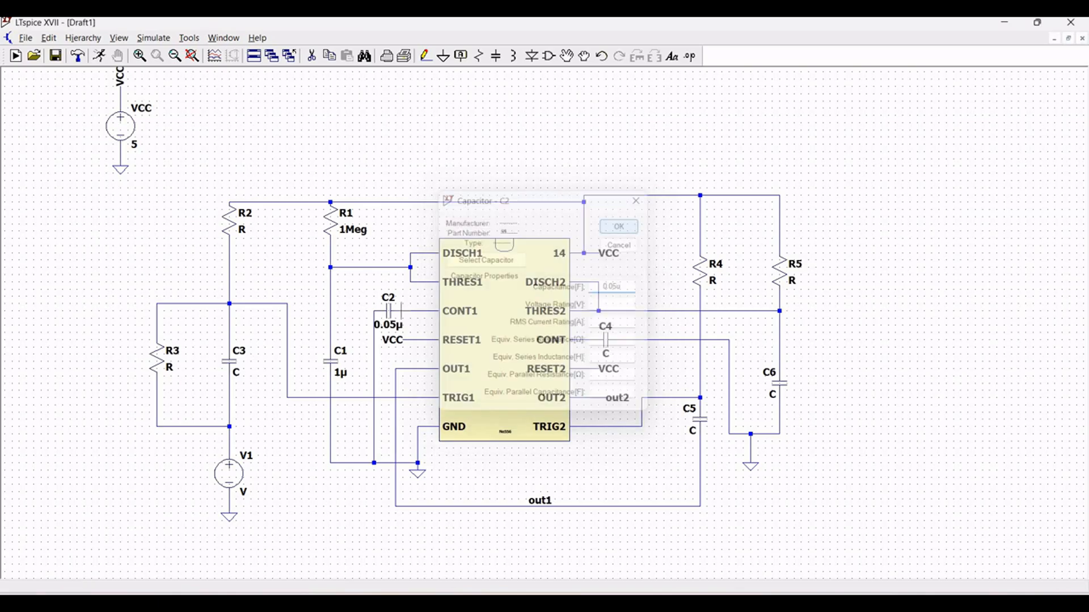
right_click(242, 366)
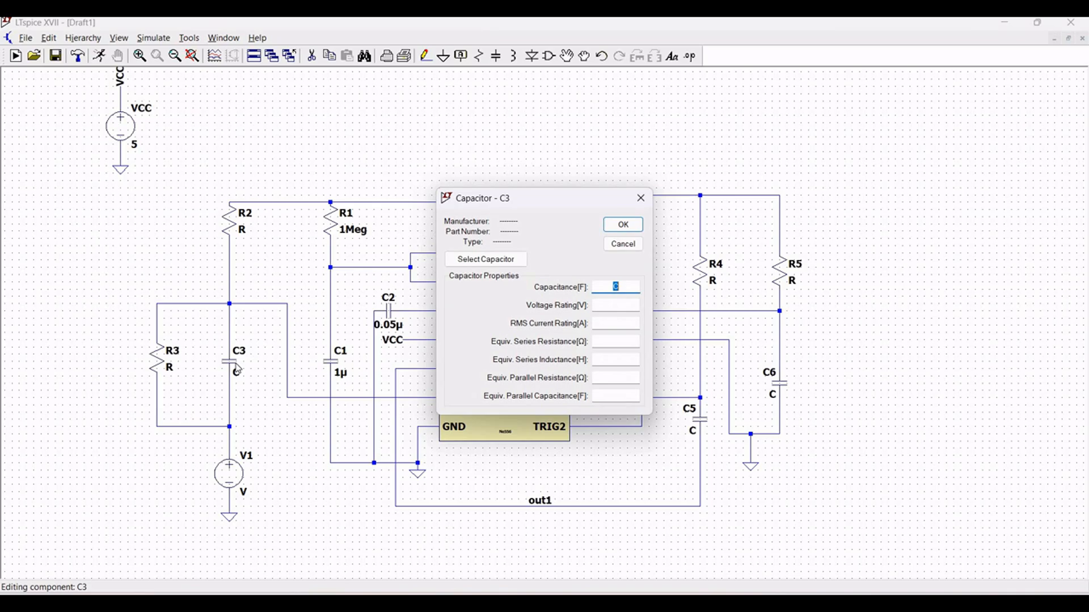
text(0.005u)
click(614, 229)
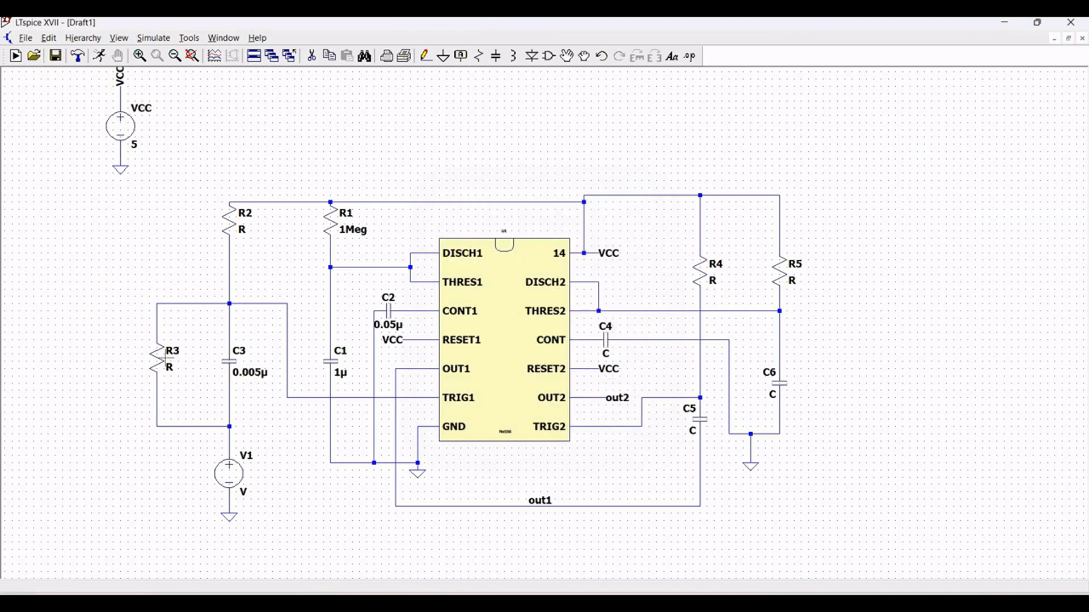
- Set resistor R3 to 1Meg and resistor R2 to 22k
right_click(165, 360)
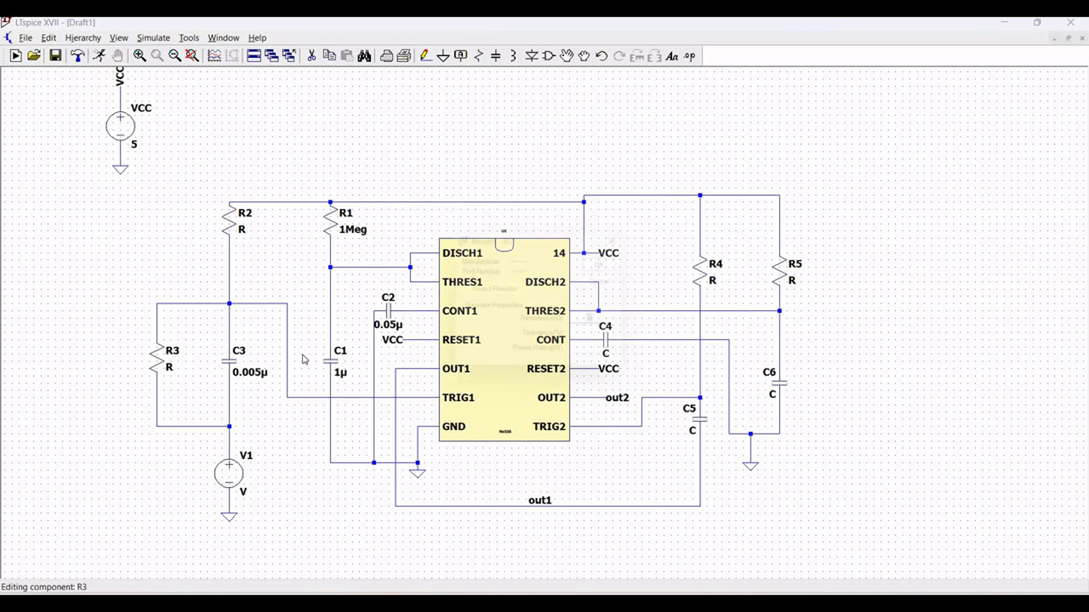
text(1)
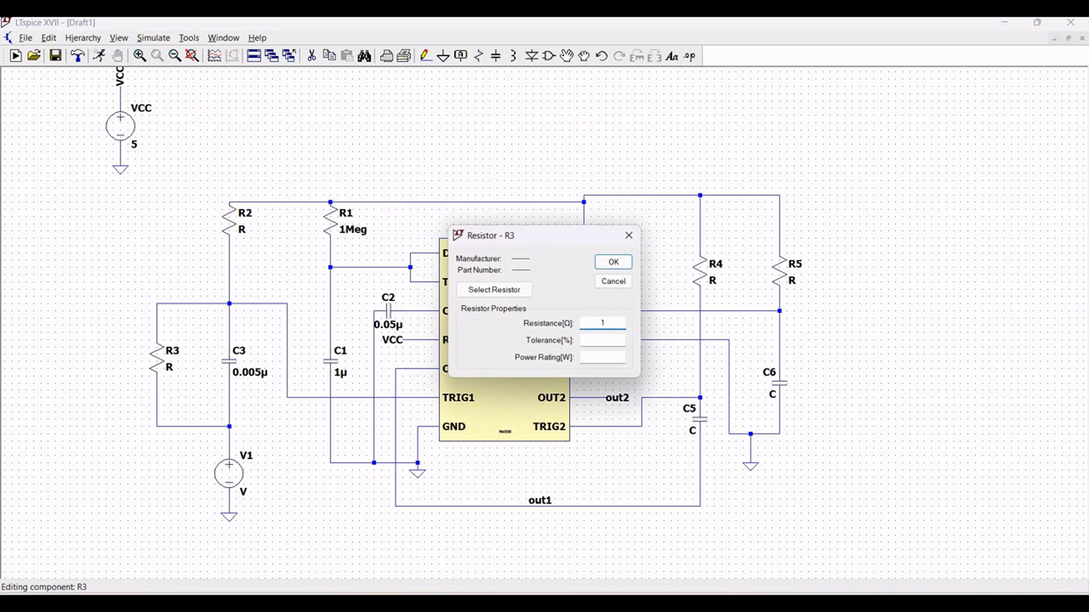
text(Meg)
click(611, 263)
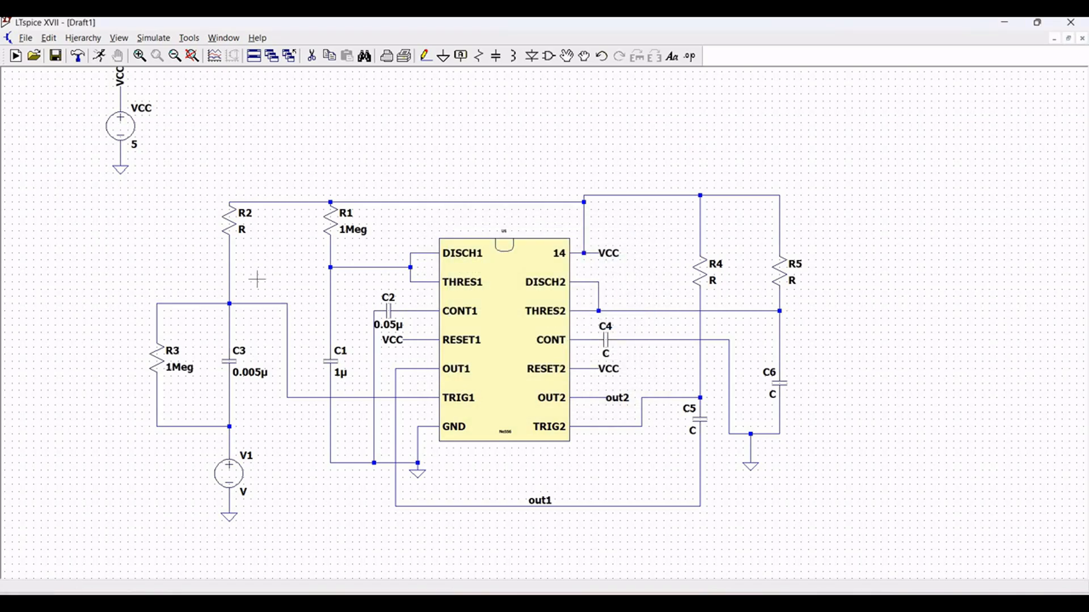
right_click(236, 233)
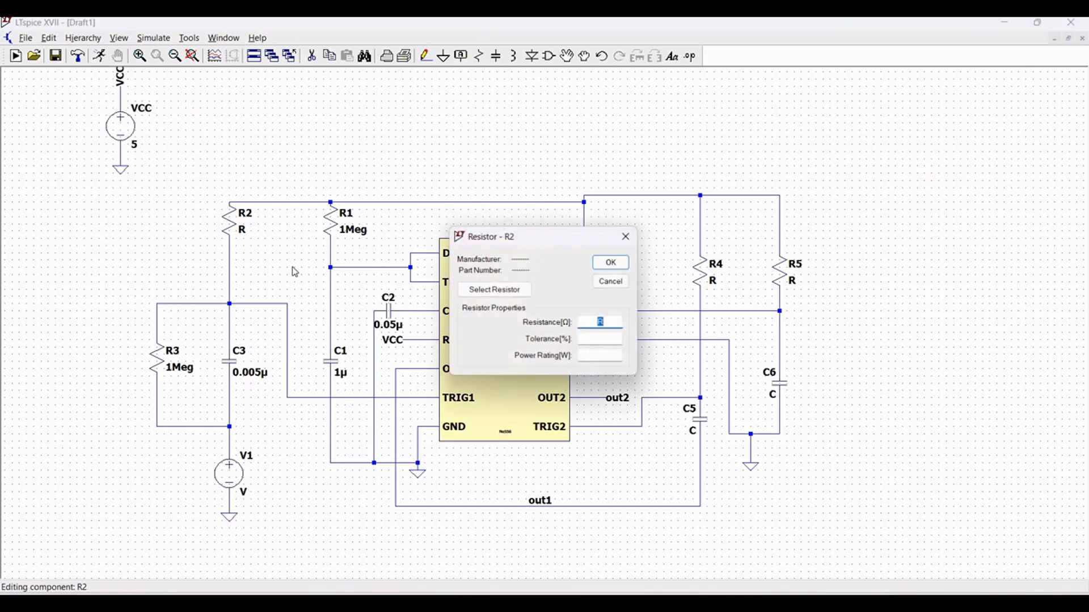
text(22k)
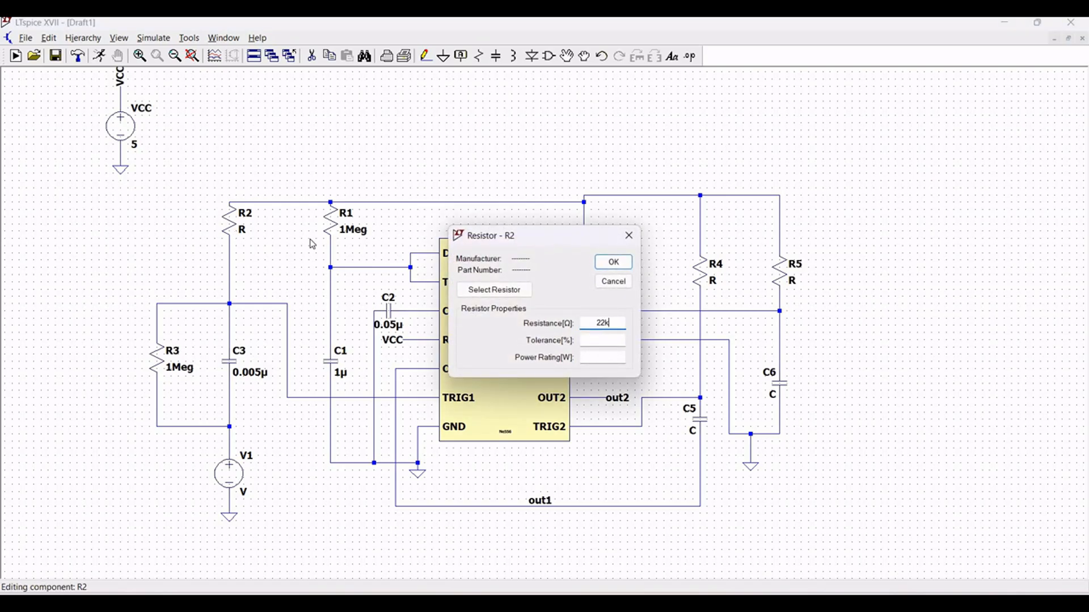
key(Return)
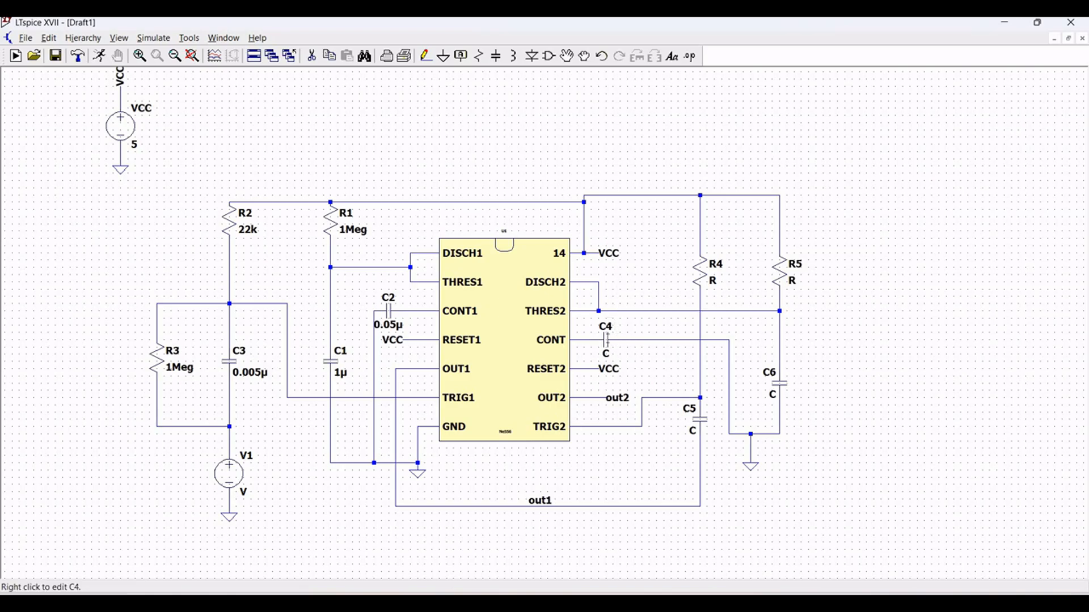
- Set capacitor C4 at the CONT pin to 0.05u
right_click(616, 340)
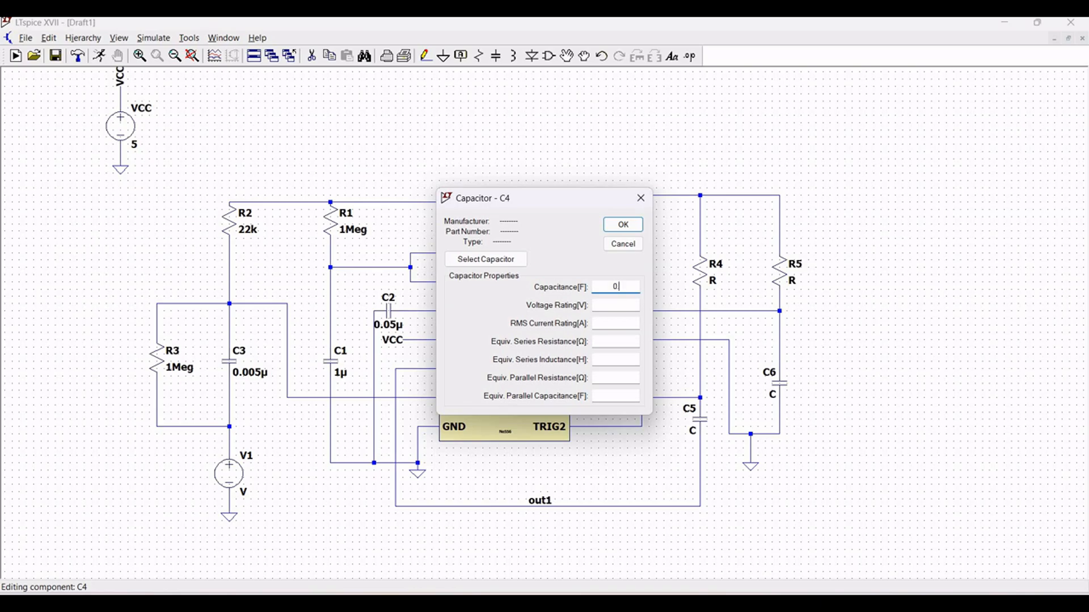
text(0.05u)
click(625, 225)
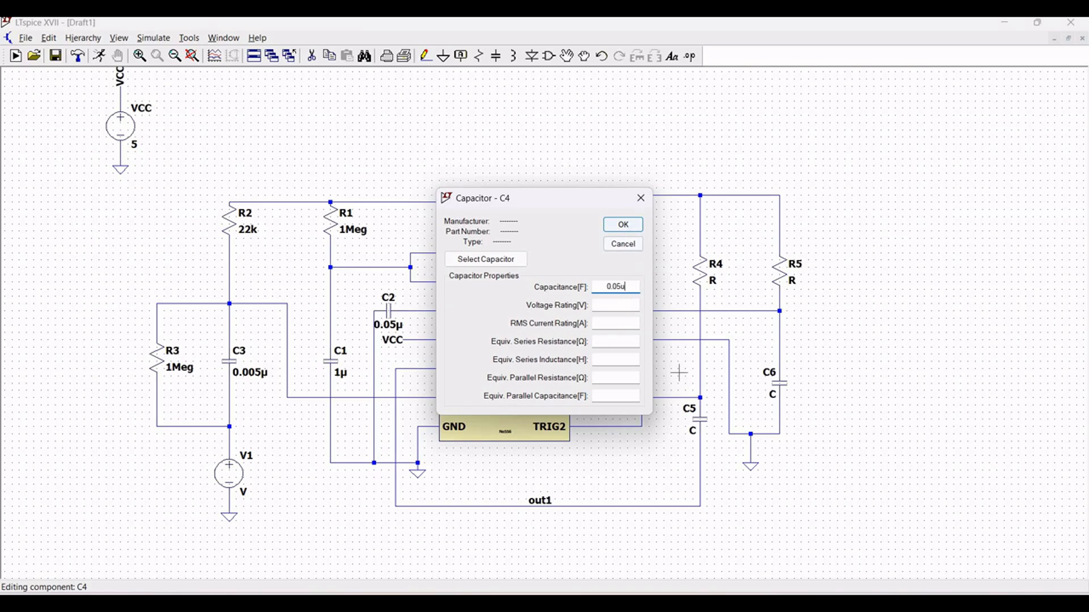
- Set capacitor C5, between the out1 line and the TRIG2 node, to 0.05u
right_click(701, 425)
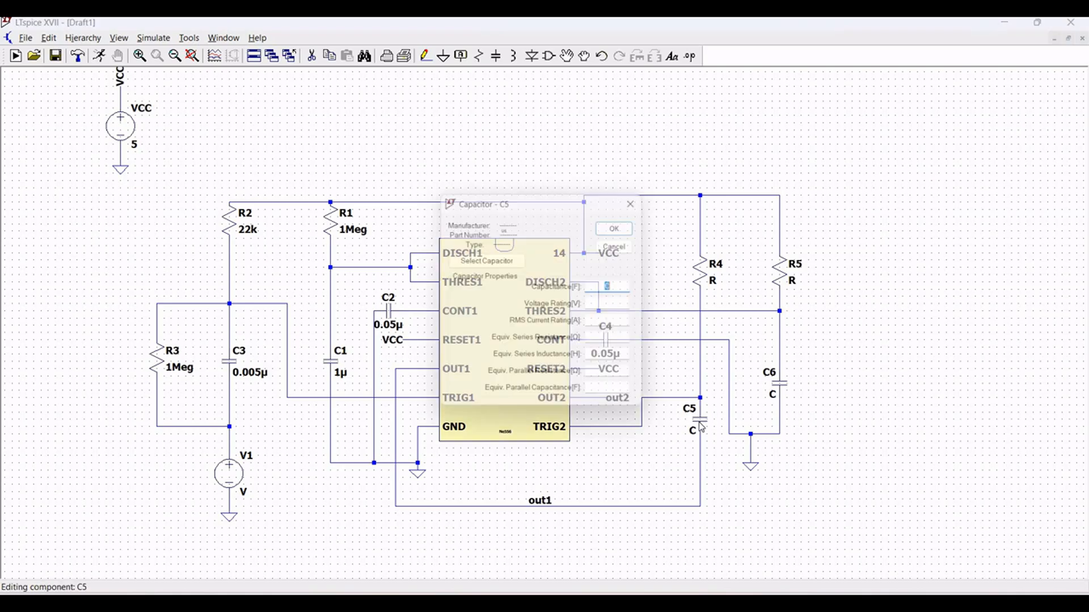
text(0.0)
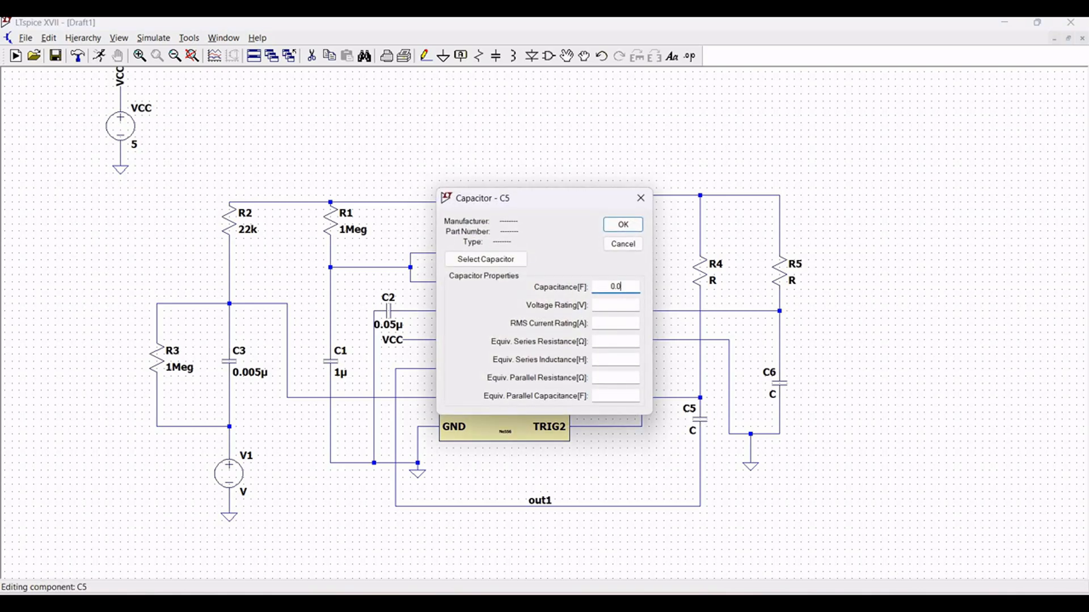
text(5u)
key(Return)
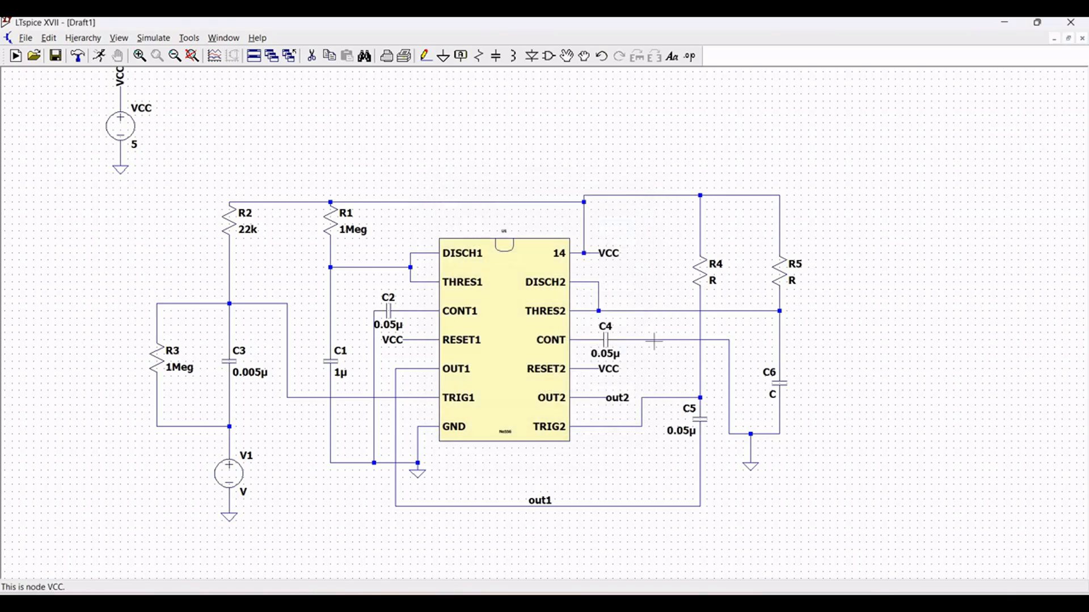
- Set resistor R4 to 22k and resistor R5 to 1Meg
right_click(699, 272)
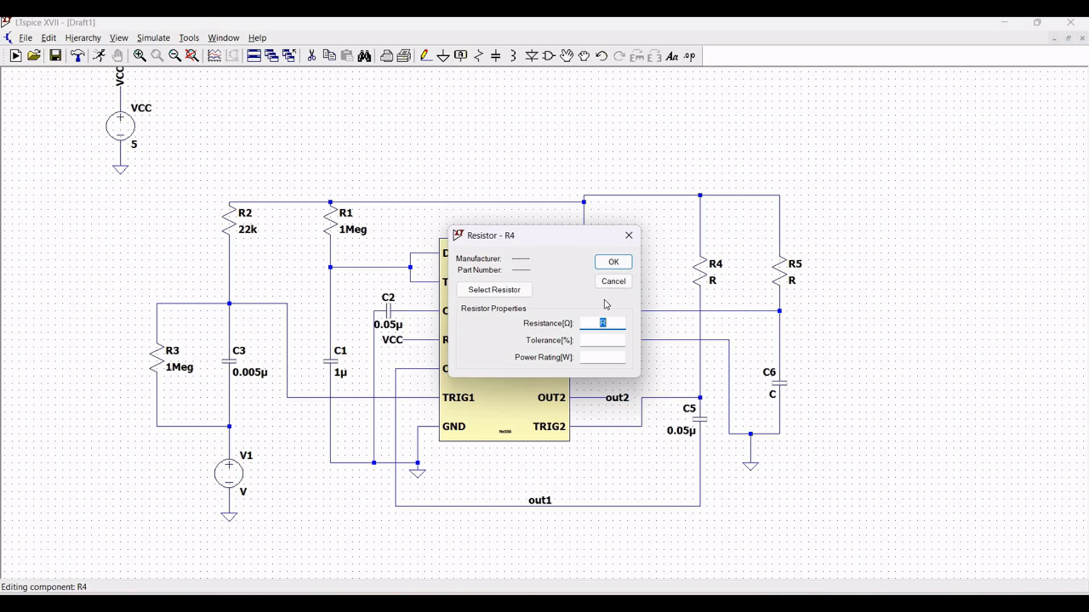
text(k)
click(610, 262)
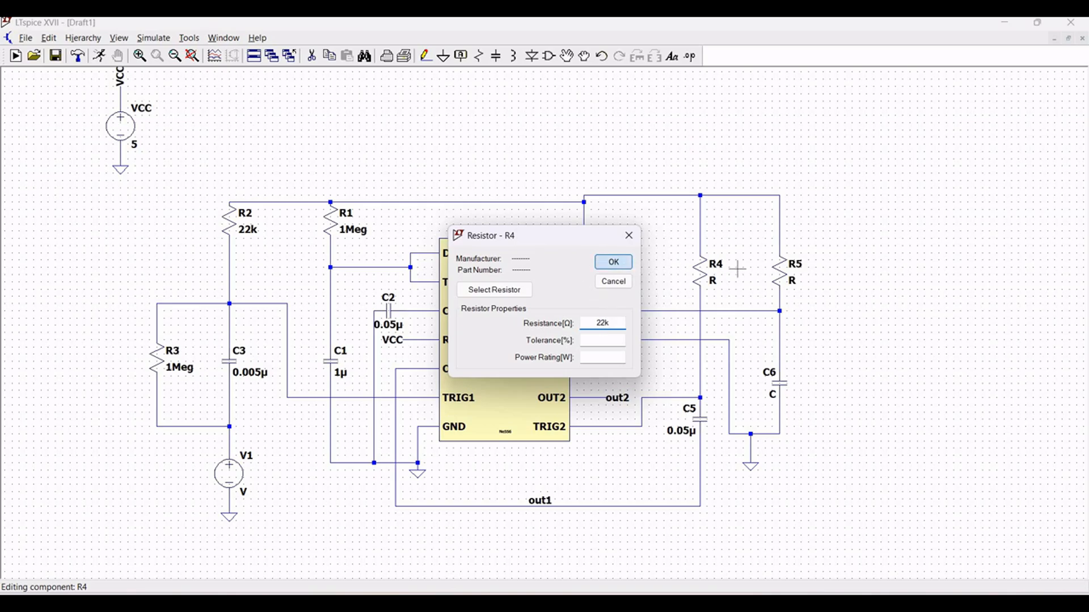
right_click(786, 275)
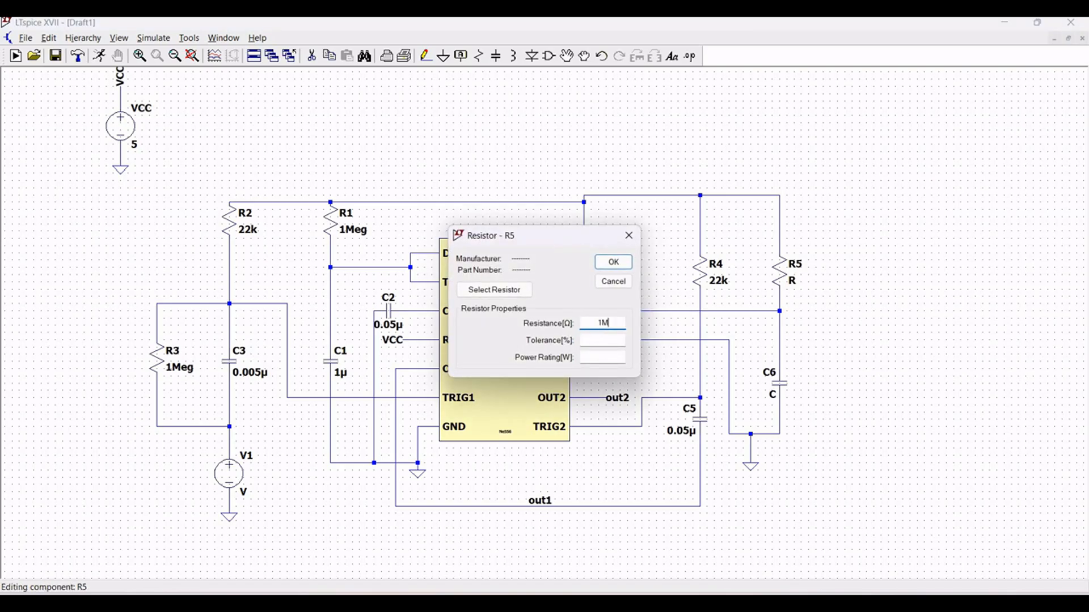
text(1Meg)
click(613, 262)
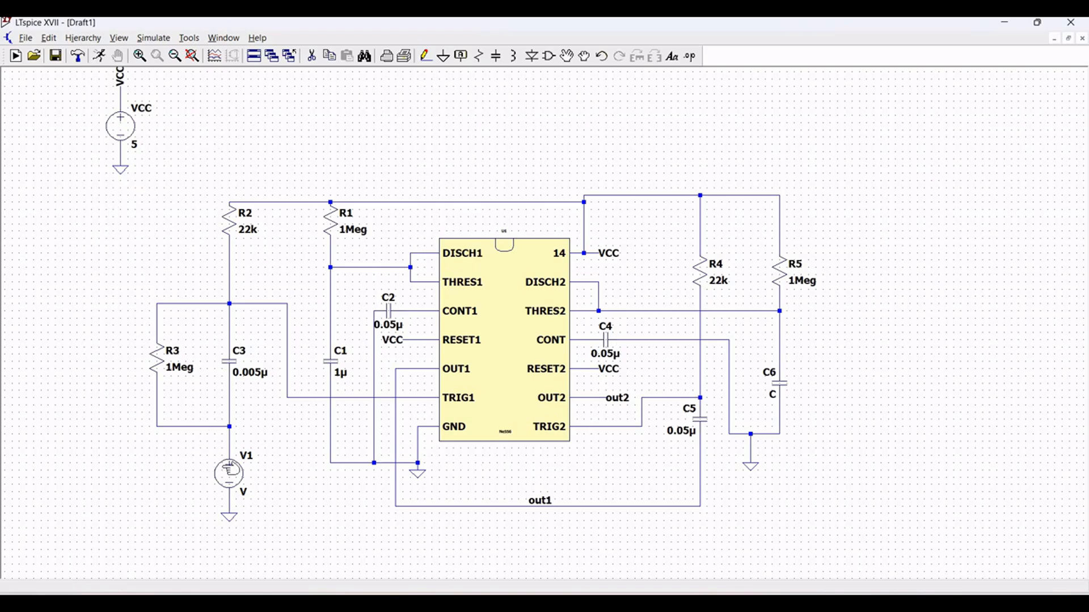
- Make source V1 a PULSE function with an initial voltage of 0, an on voltage of 5 and a delay of 0
right_click(247, 469)
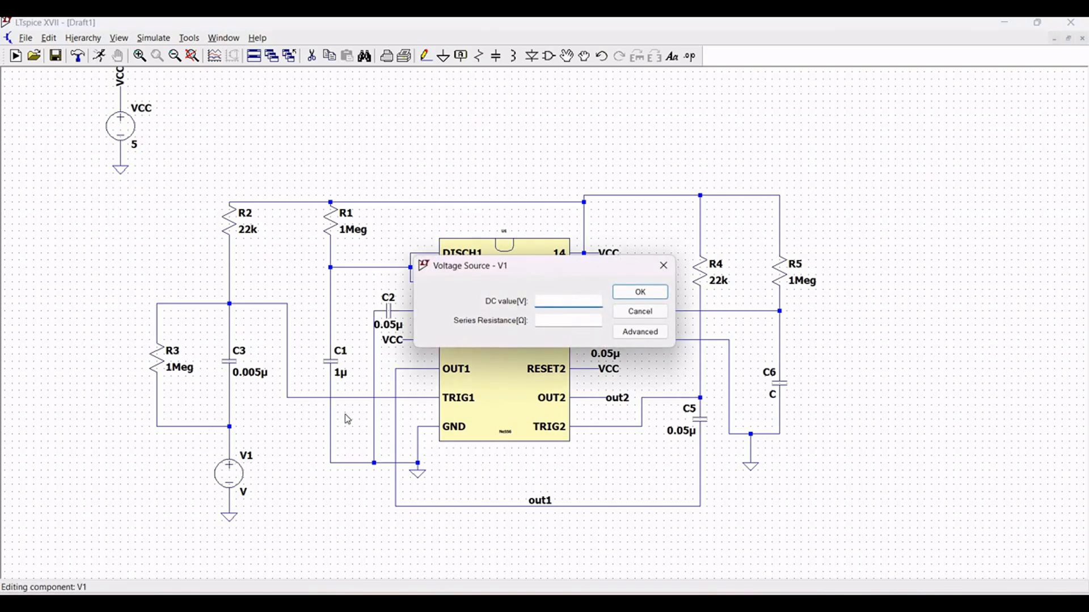
click(646, 333)
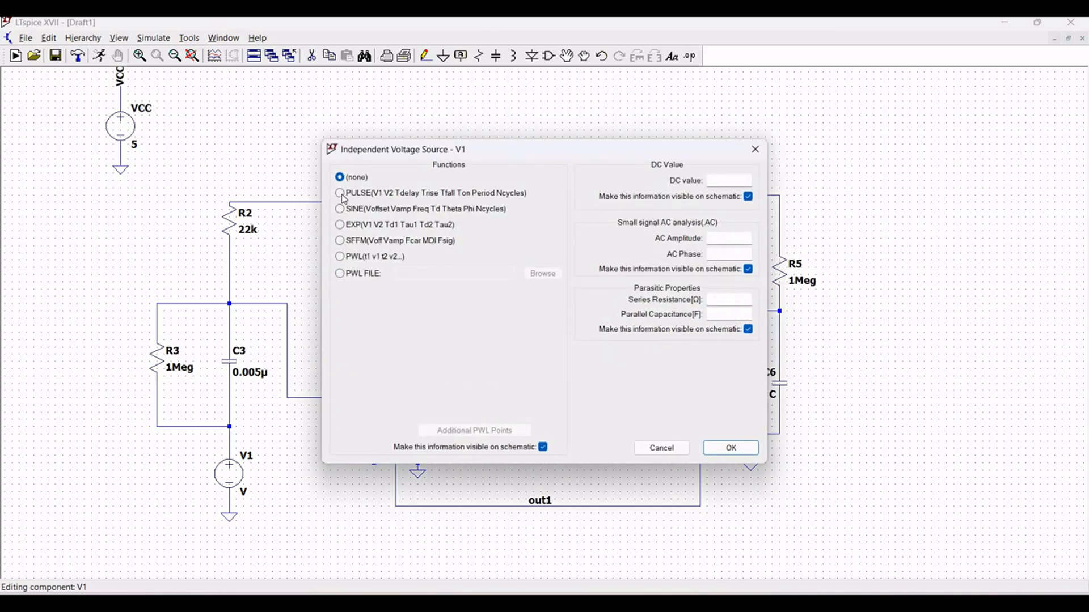
click(341, 193)
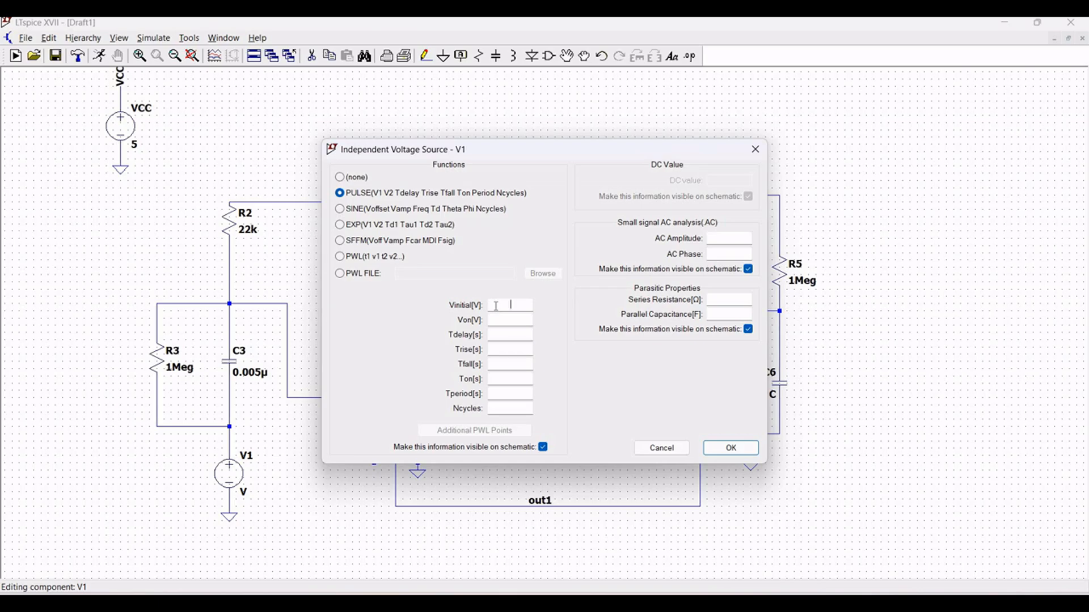
text(0)
key(Tab)
- Set V1's pulse rise and fall times to 100n, its on time to 1n and its period to 2u
key(Tab)
click(508, 349)
text(100n)
key(Tab)
click(510, 378)
text(1n)
click(512, 394)
text(2u)
click(730, 448)
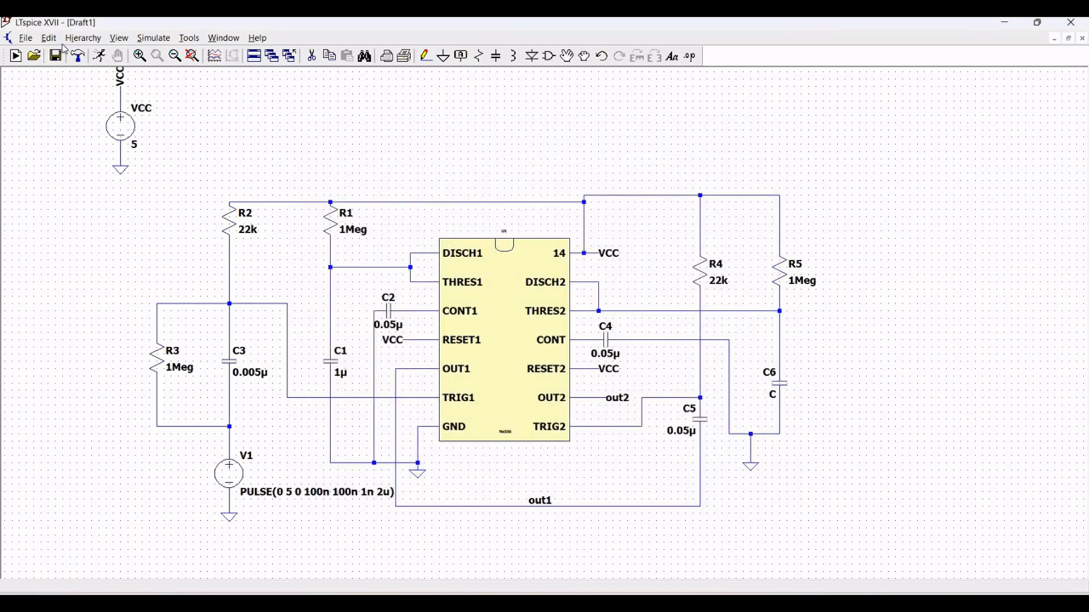
click(49, 41)
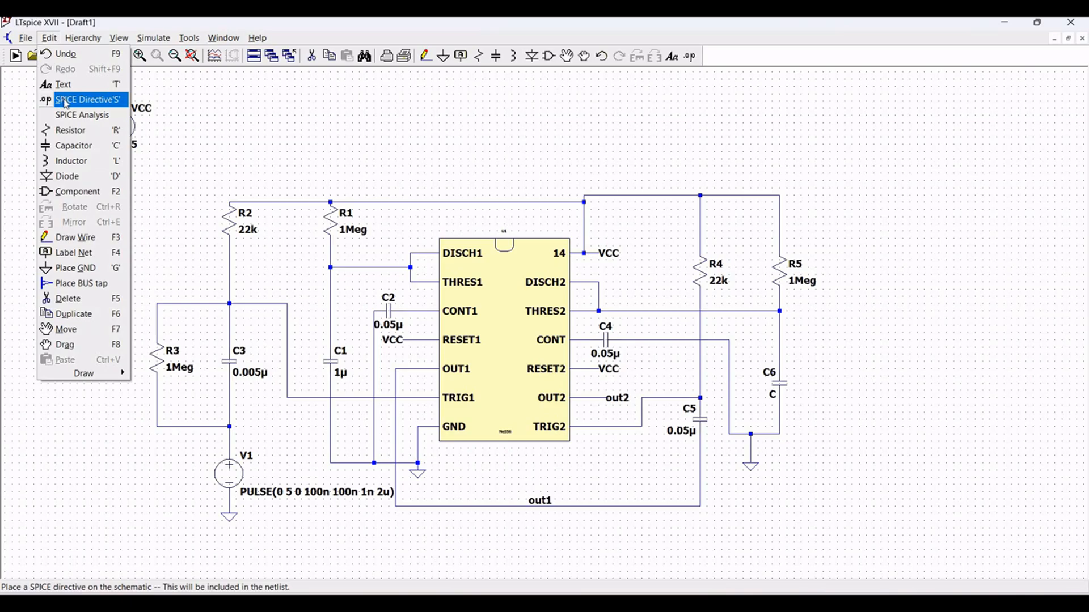
key(Return)
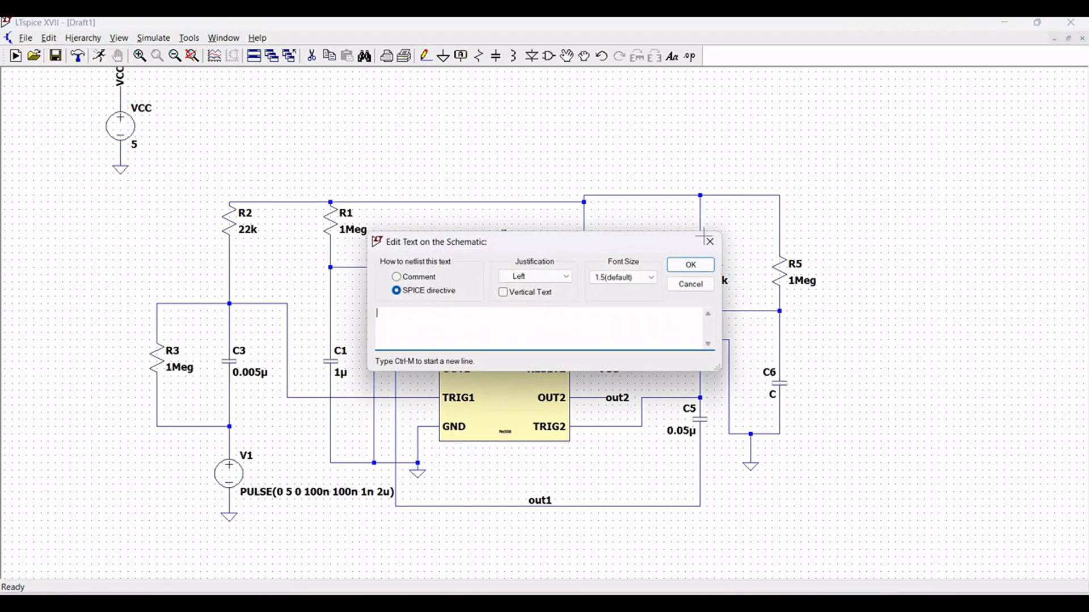
key(Escape)
- Create a transient analysis command with a stop time of 500n and place it below V1's pulse text
click(51, 40)
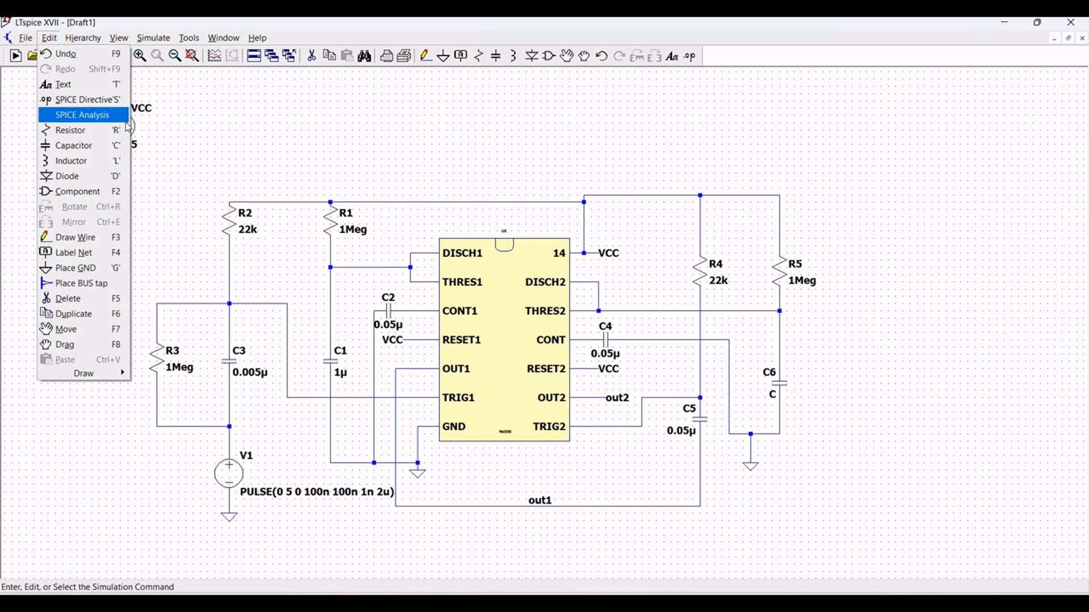
click(77, 114)
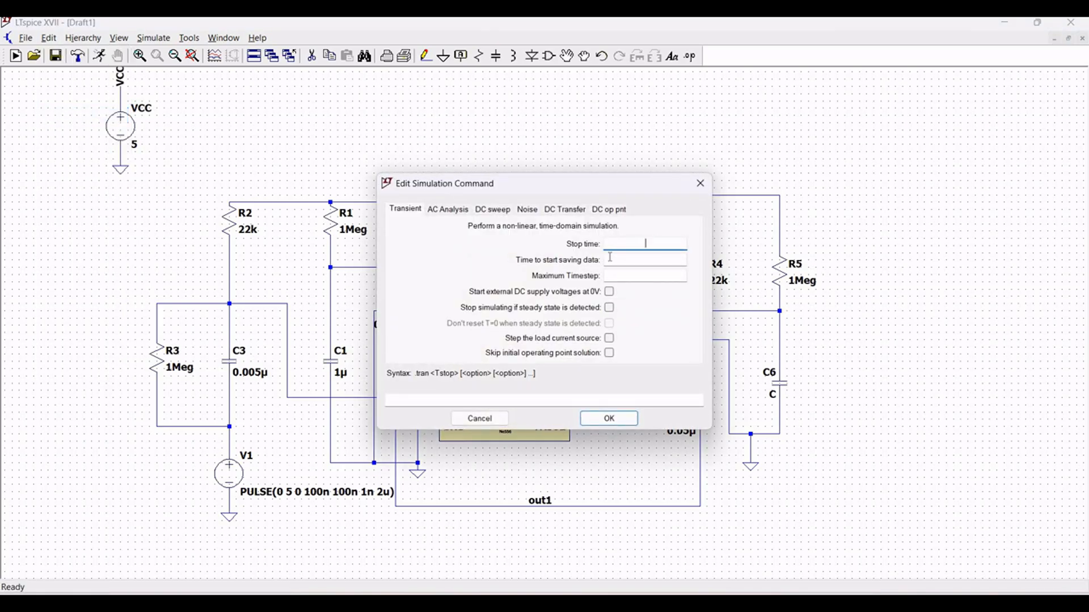
text(500n)
click(608, 419)
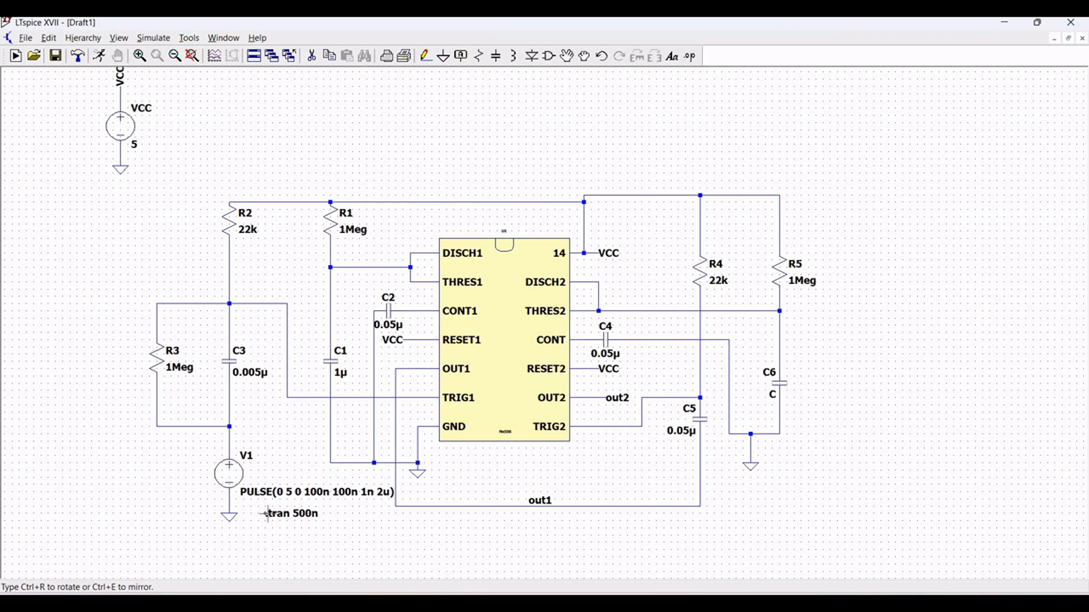
click(257, 509)
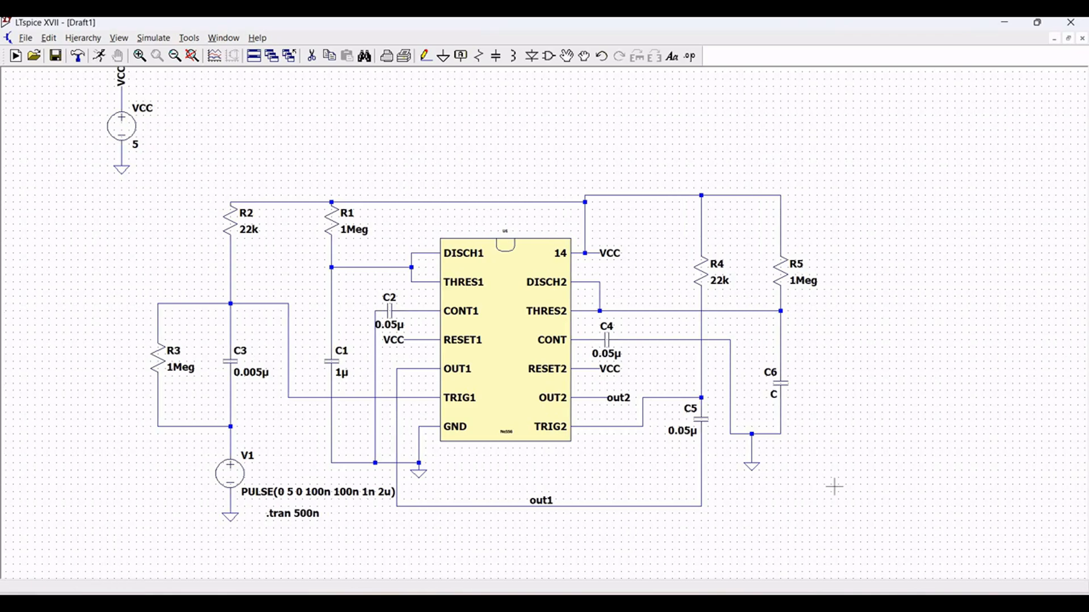
- Set capacitor C6, below resistor R5, to 1u
right_click(783, 391)
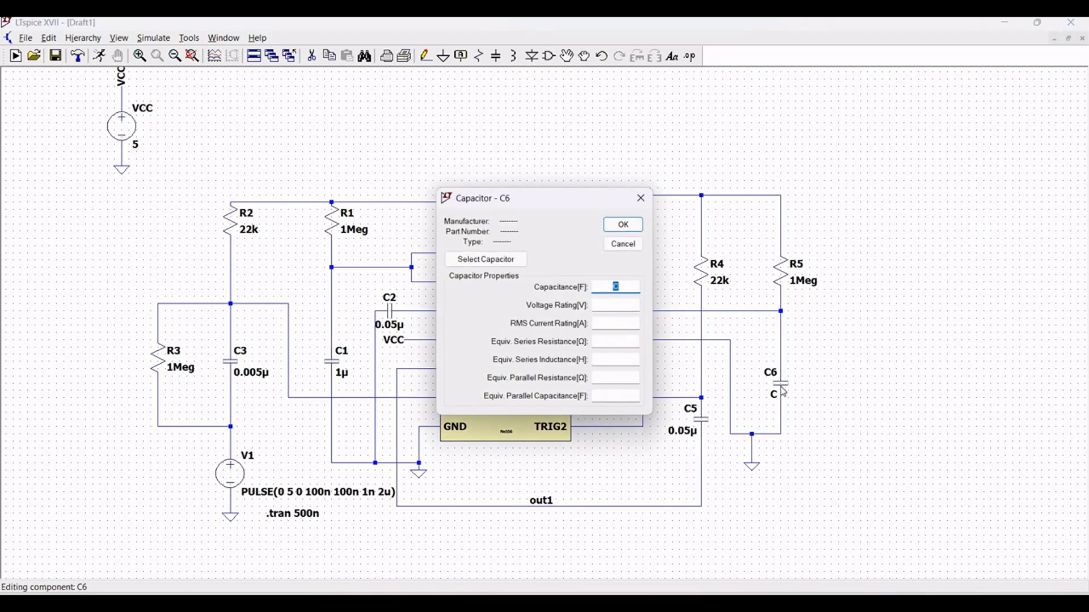
text(1u)
click(623, 225)
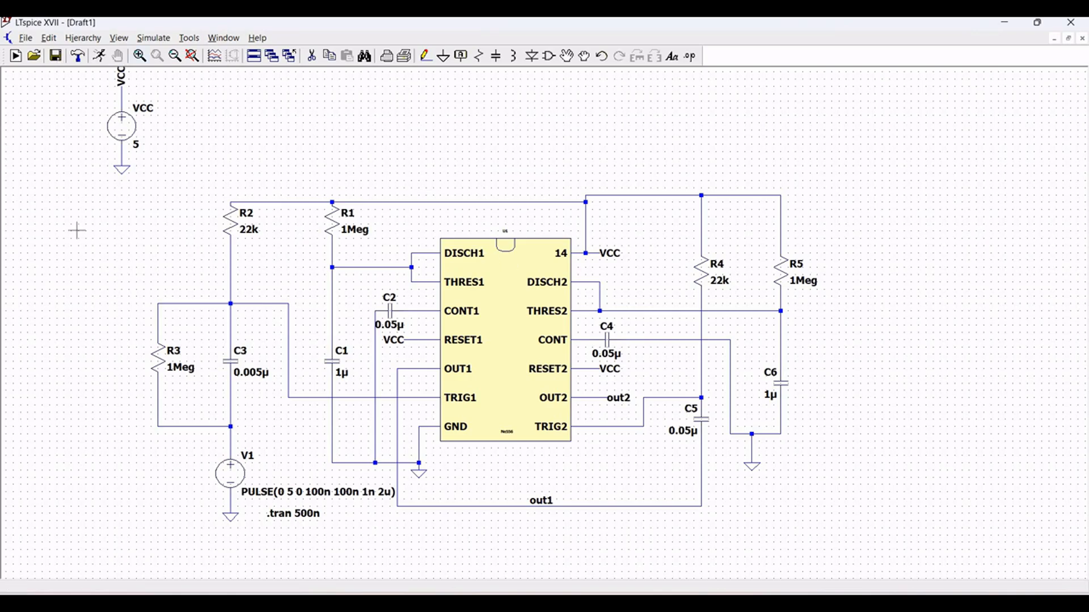
- Run the transient simulation and plot the V1 pulse node V(n007), with V(out1) in an added plot pane
click(99, 57)
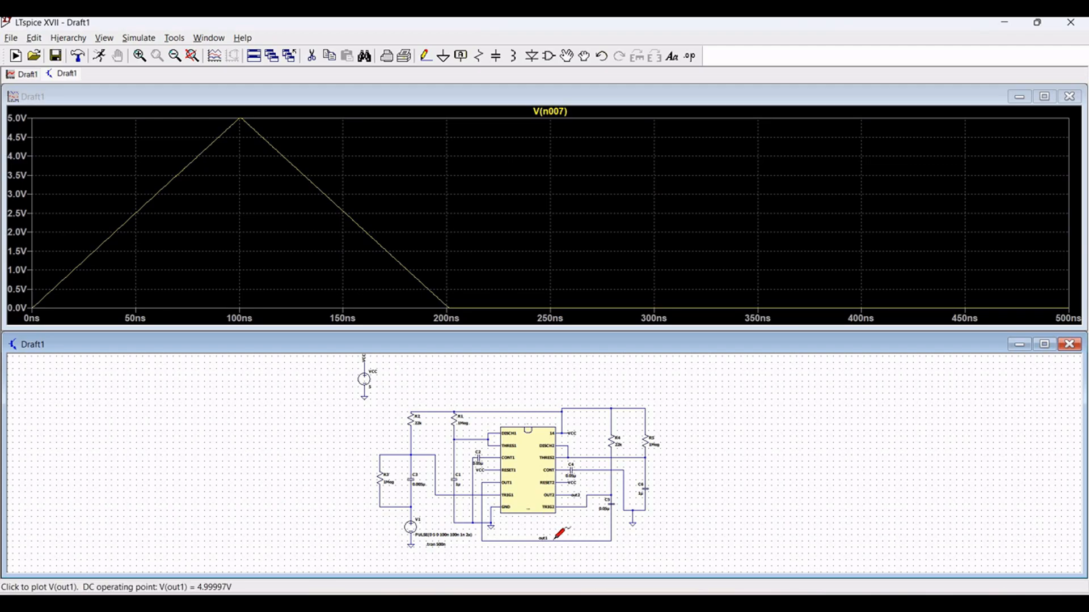
right_click(516, 193)
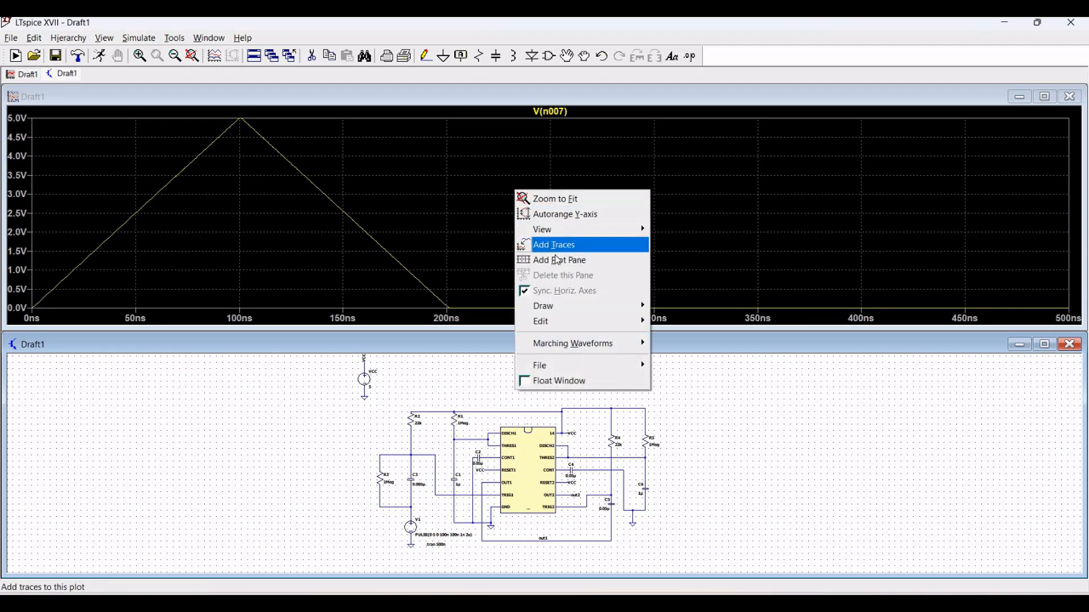
click(559, 259)
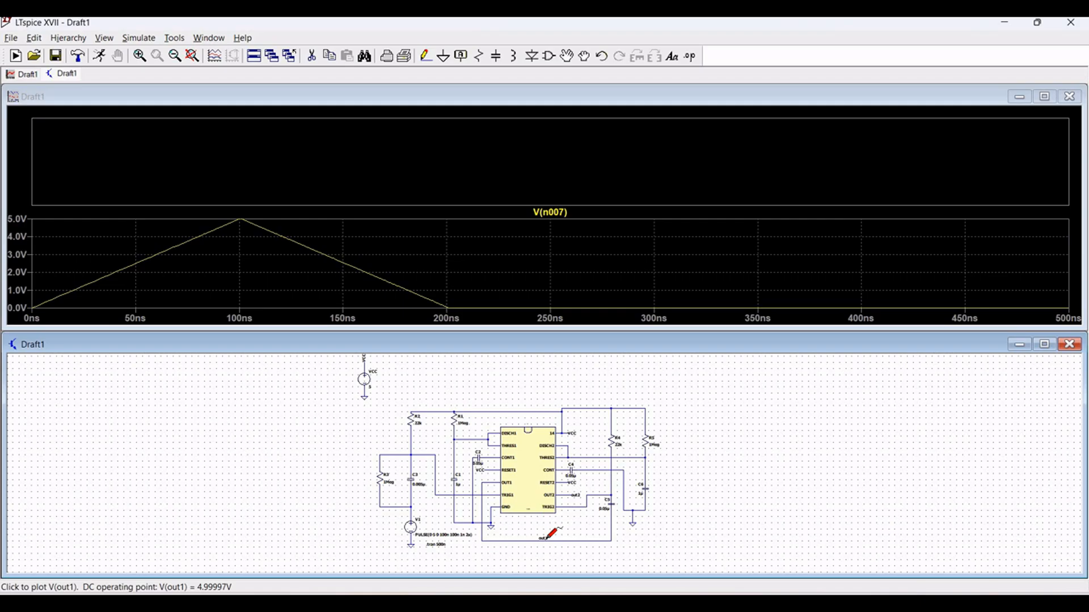
click(543, 537)
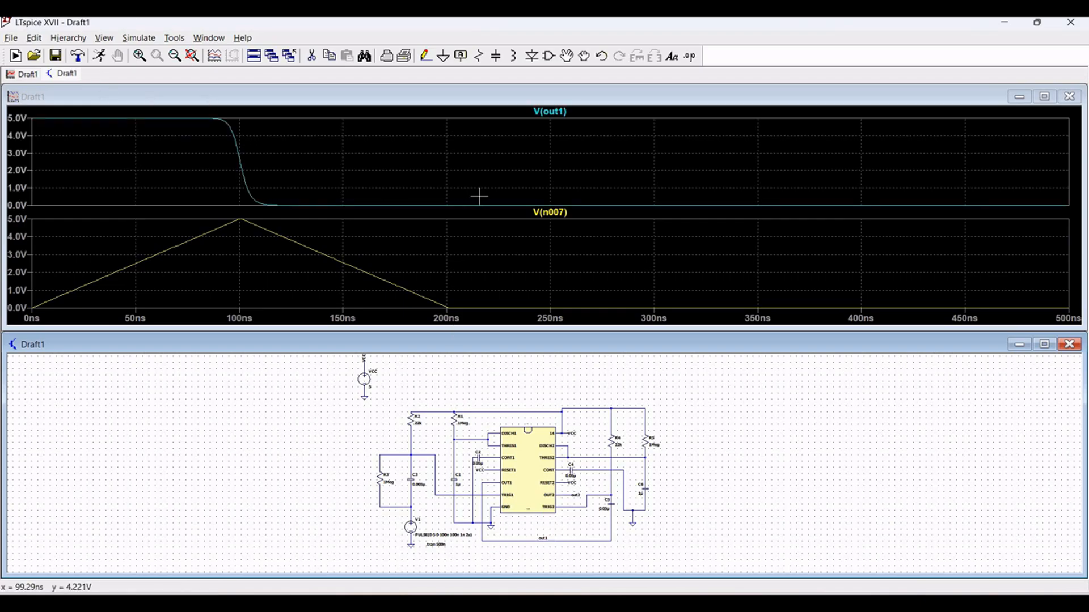
- Add another plot pane and plot the second timer's output V(out2) in it
right_click(580, 165)
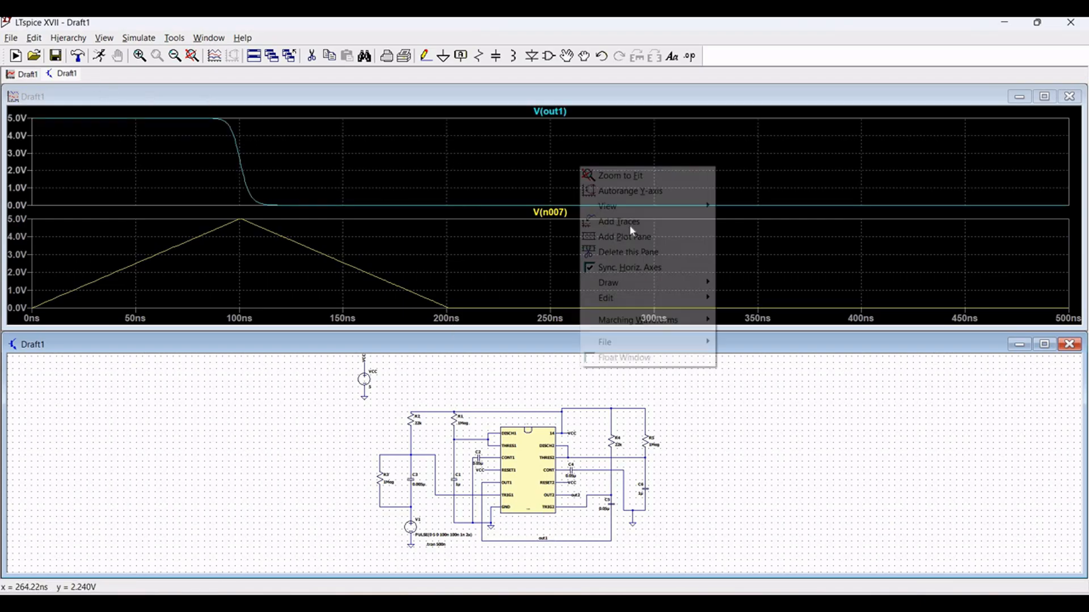
click(632, 235)
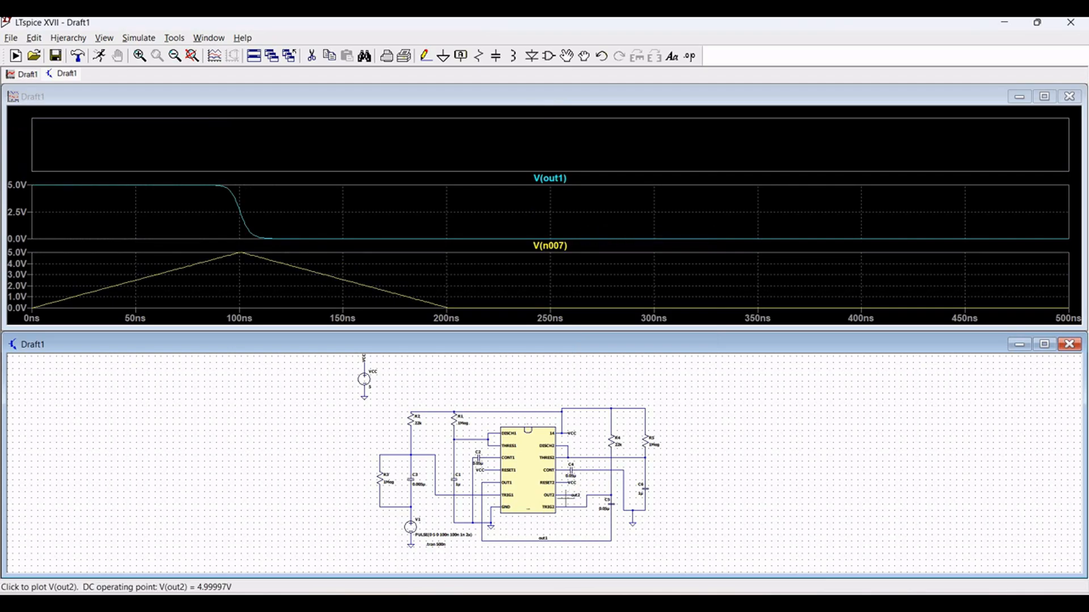
click(567, 492)
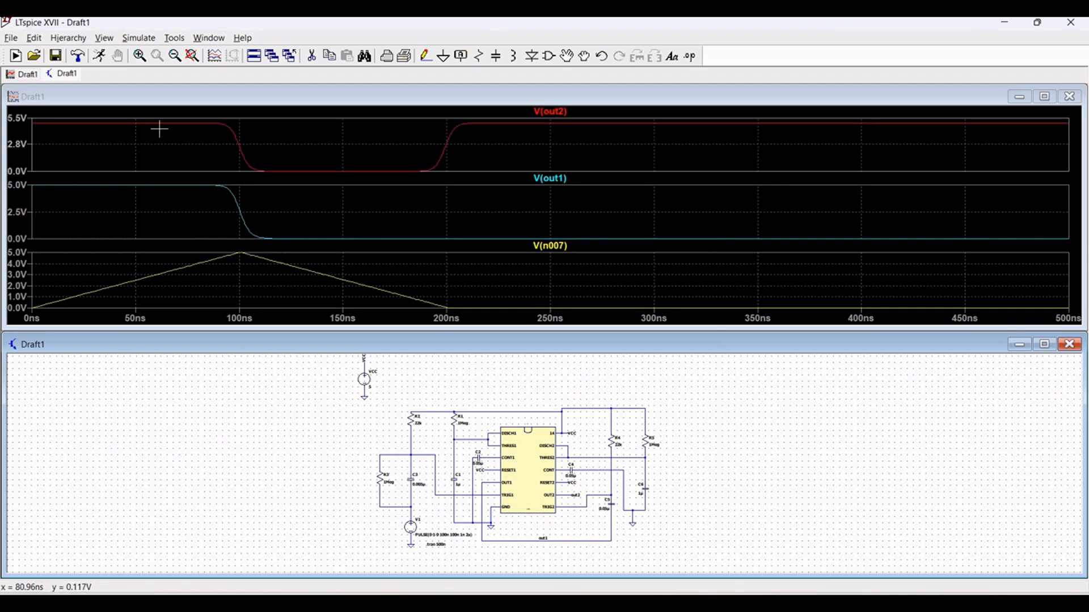